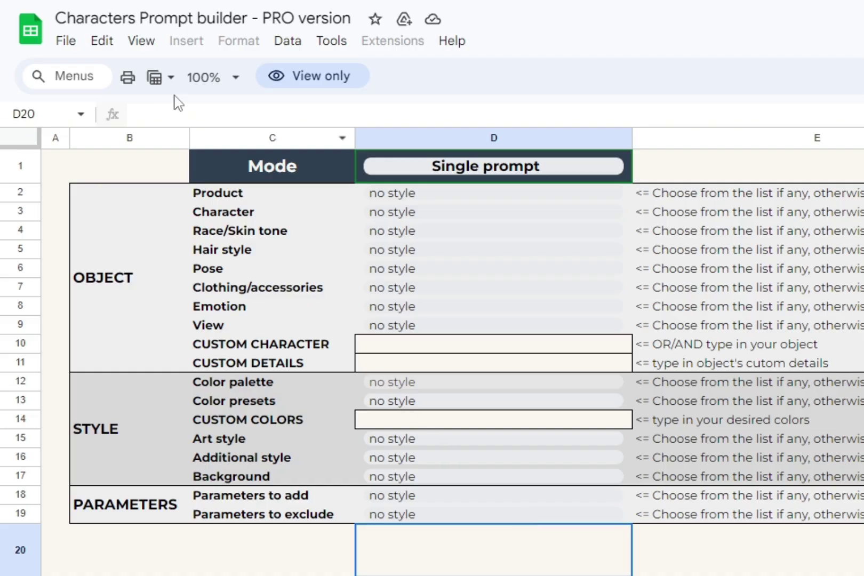
- Copy the prompt builder to My Drive as 'Copy of Characters PRO Prompt builder'
{"action": "left_click", "coordinate": [62, 42]}
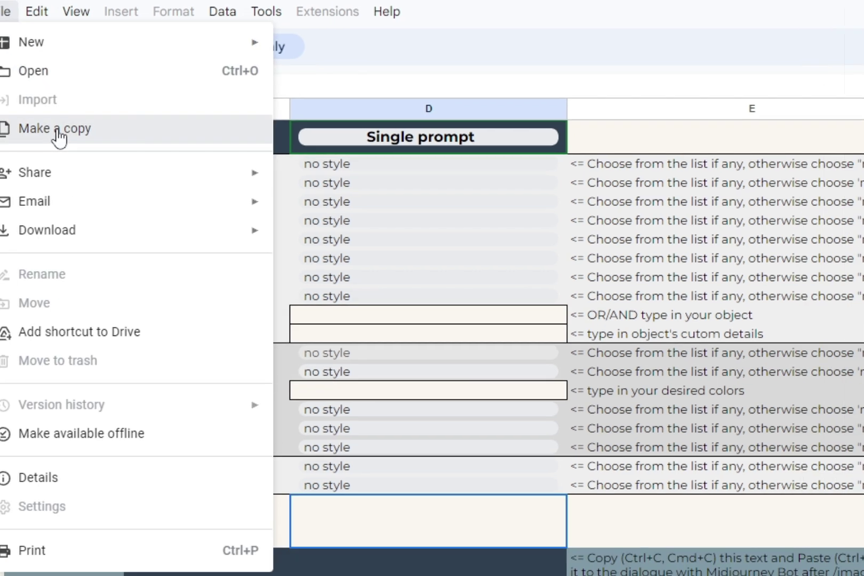
{"action": "left_click", "coordinate": [124, 159]}
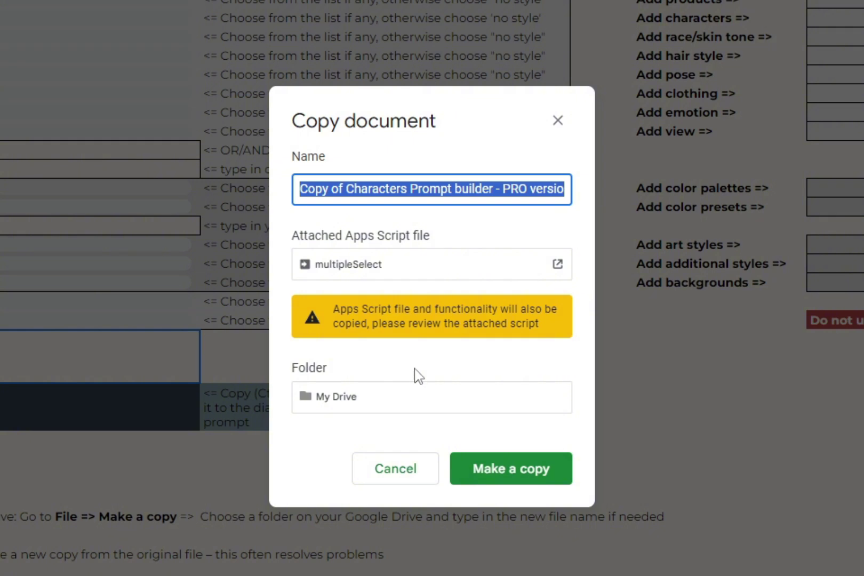
{"action": "left_click", "coordinate": [499, 468]}
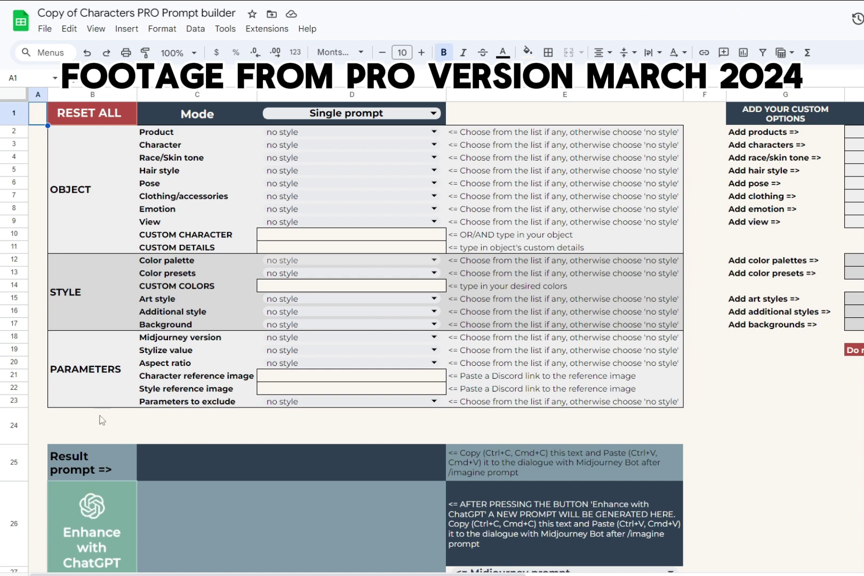
- Run RESET ALL and begin script authorization with the Google account
{"action": "left_click", "coordinate": [93, 121]}
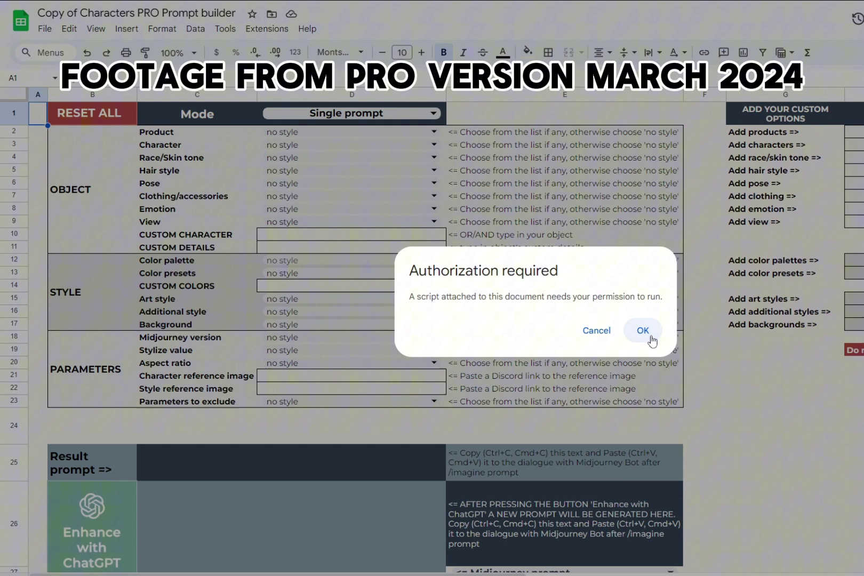
{"action": "left_click", "coordinate": [651, 337]}
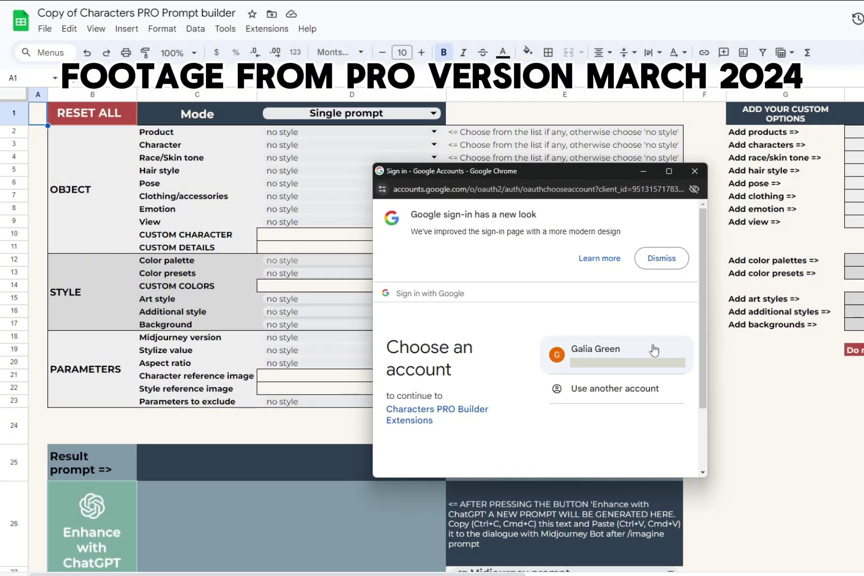
{"action": "left_click", "coordinate": [653, 351]}
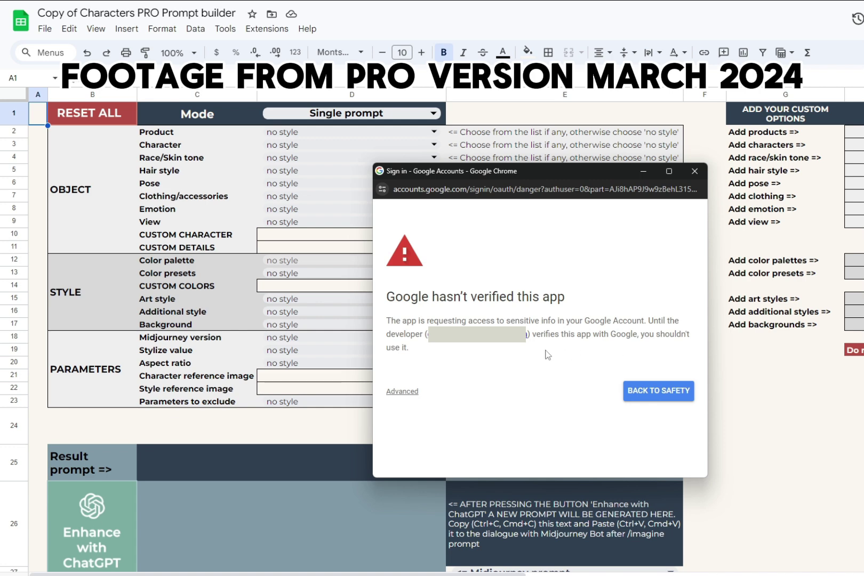
- Proceed past the unverified-app warning and allow the builder extensions access to the spreadsheet
{"action": "left_click", "coordinate": [416, 394]}
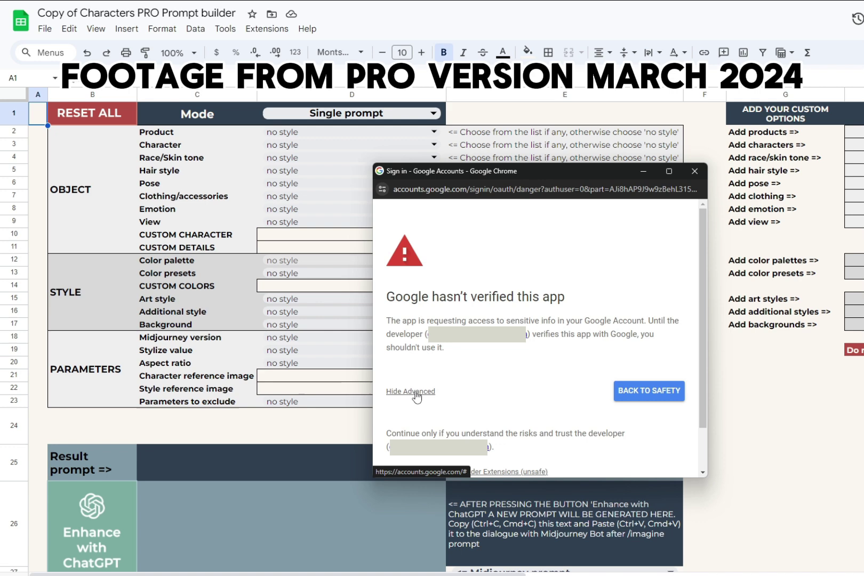
{"action": "scroll", "coordinate": [581, 395], "scroll_direction": "down", "scroll_amount": 1}
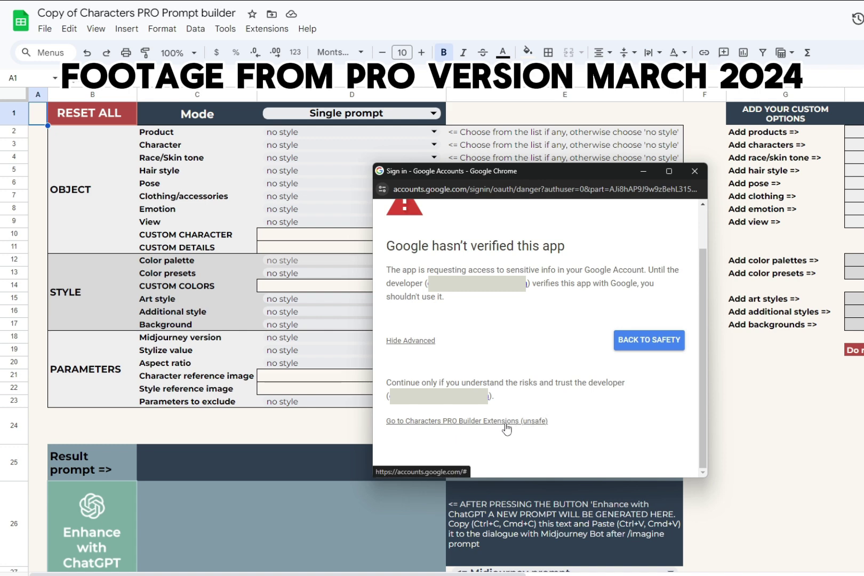
{"action": "left_click", "coordinate": [506, 424]}
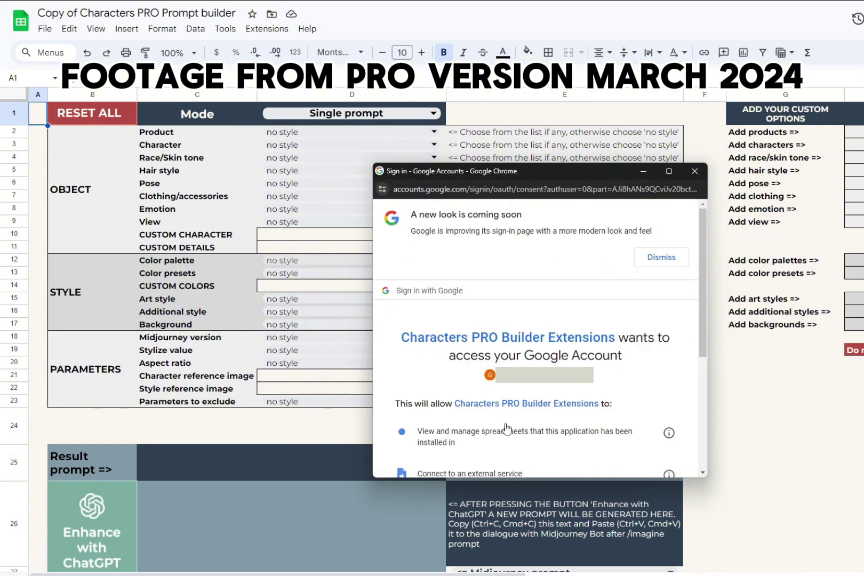
{"action": "scroll", "coordinate": [641, 446], "scroll_direction": "down", "scroll_amount": 5}
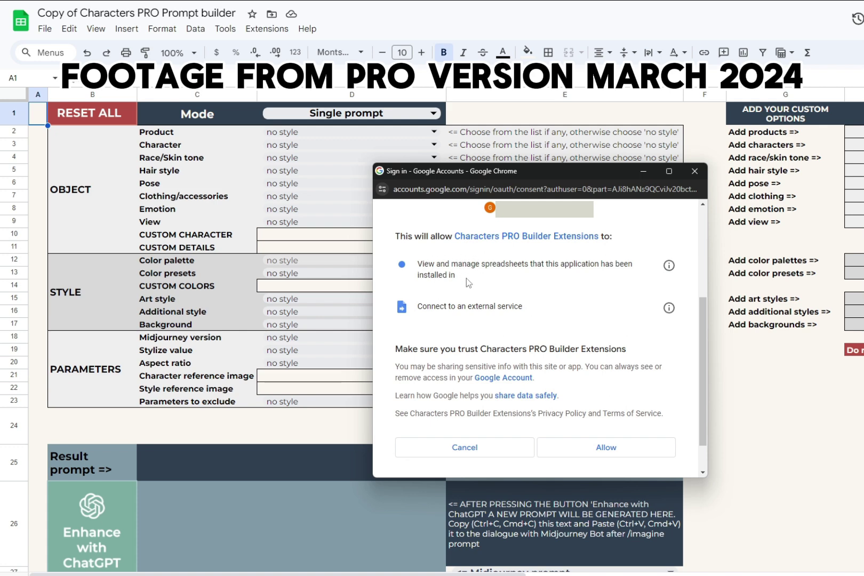
{"action": "left_click_drag", "start_coordinate": [534, 265], "coordinate": [570, 282]}
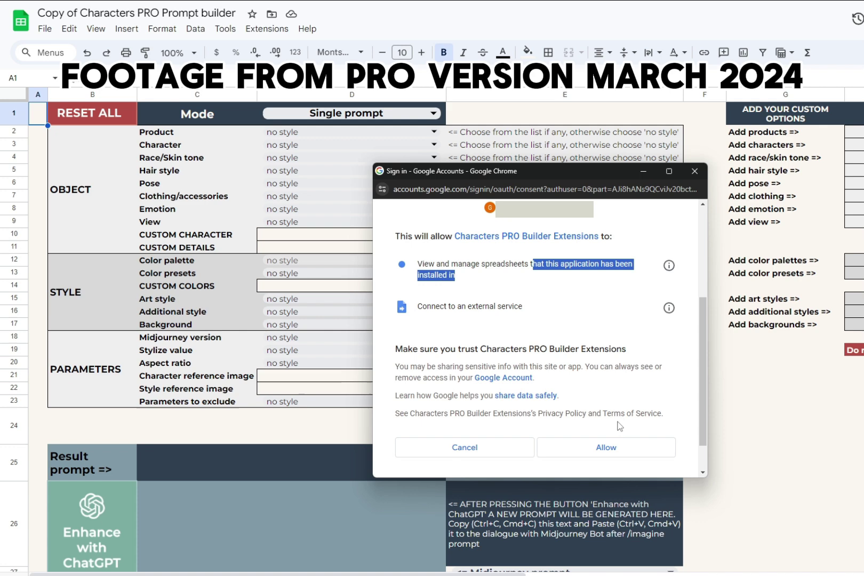
{"action": "left_click", "coordinate": [624, 448]}
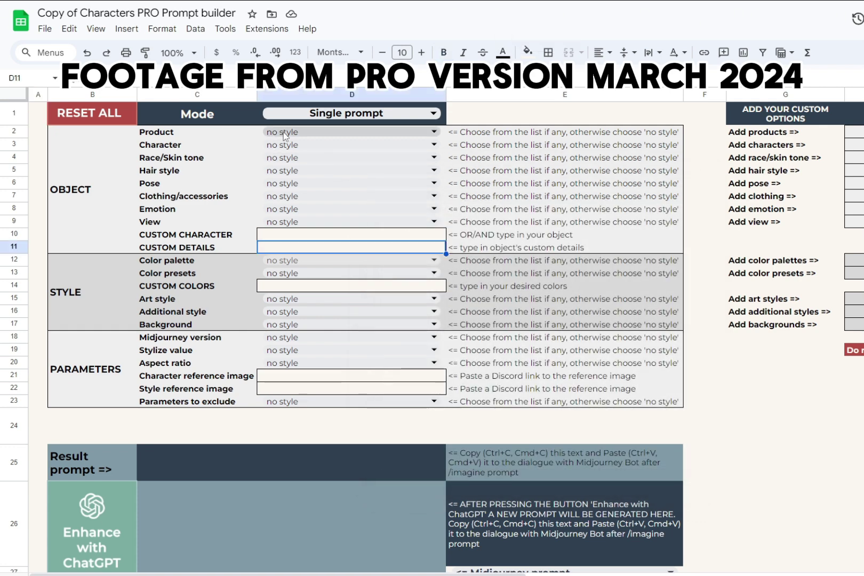
- Build a clipart woman prompt, enhance it with ChatGPT, then reset all options to no style
{"action": "left_click", "coordinate": [320, 132]}
{"action": "left_click", "coordinate": [283, 168]}
{"action": "left_click", "coordinate": [287, 149]}
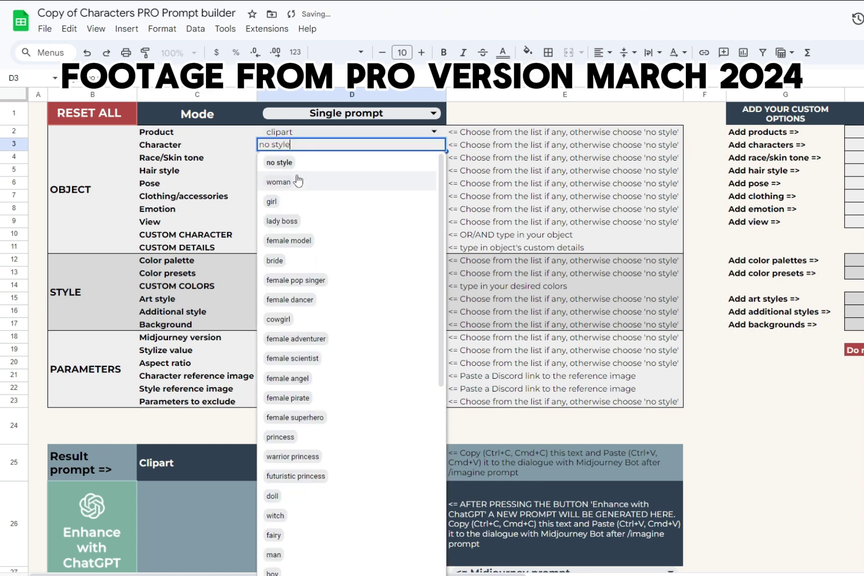
{"action": "left_click", "coordinate": [290, 178]}
{"action": "left_click", "coordinate": [113, 496]}
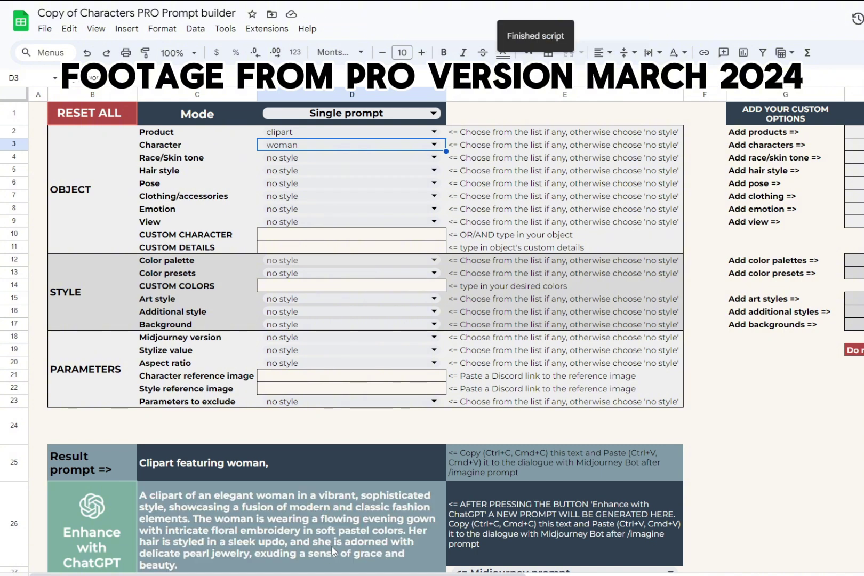
{"action": "left_click", "coordinate": [116, 118]}
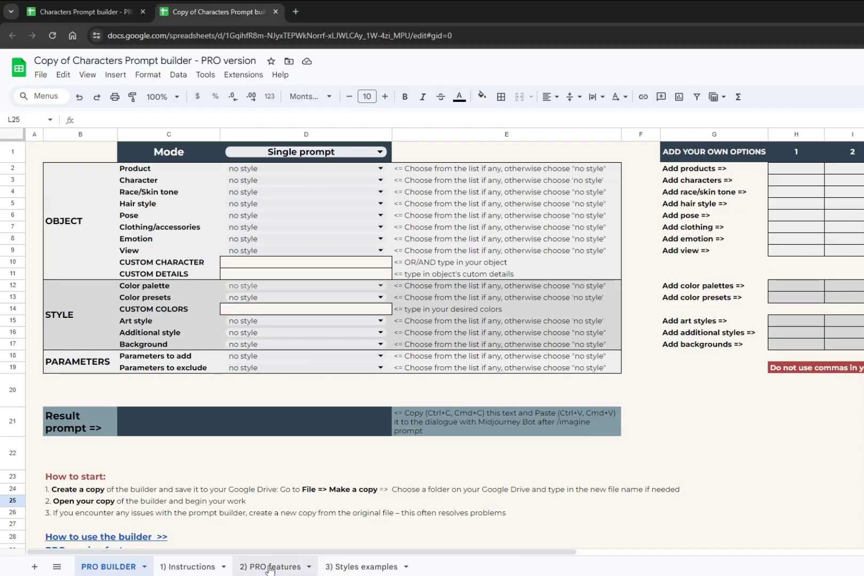
- Switch to the 2) PRO features sheet and scroll through the feature descriptions
{"action": "left_click", "coordinate": [270, 568]}
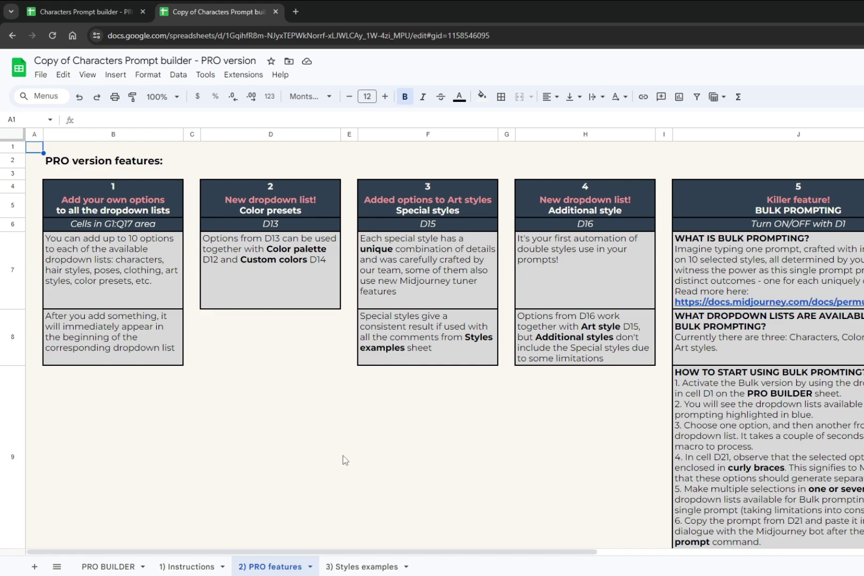
{"action": "scroll", "coordinate": [345, 460], "scroll_direction": "down", "scroll_amount": 8}
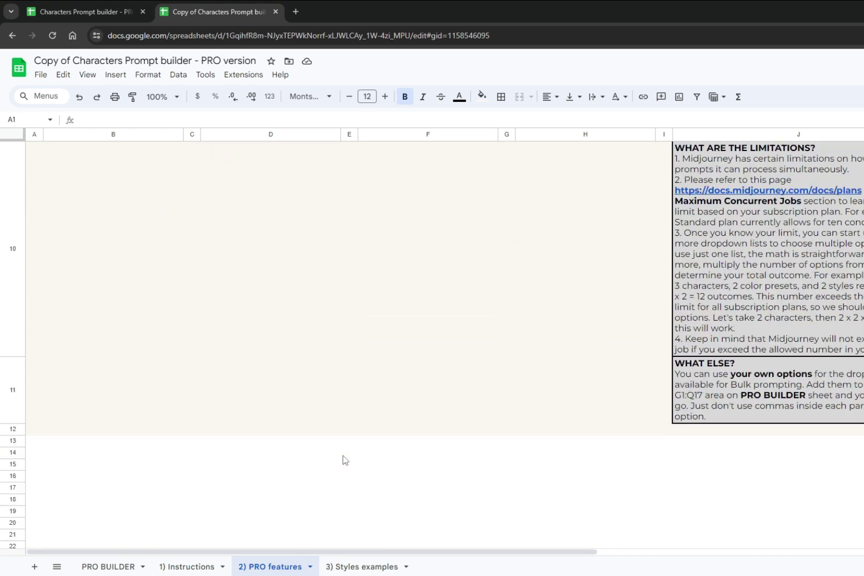
{"action": "scroll", "coordinate": [345, 460], "scroll_direction": "up", "scroll_amount": 8}
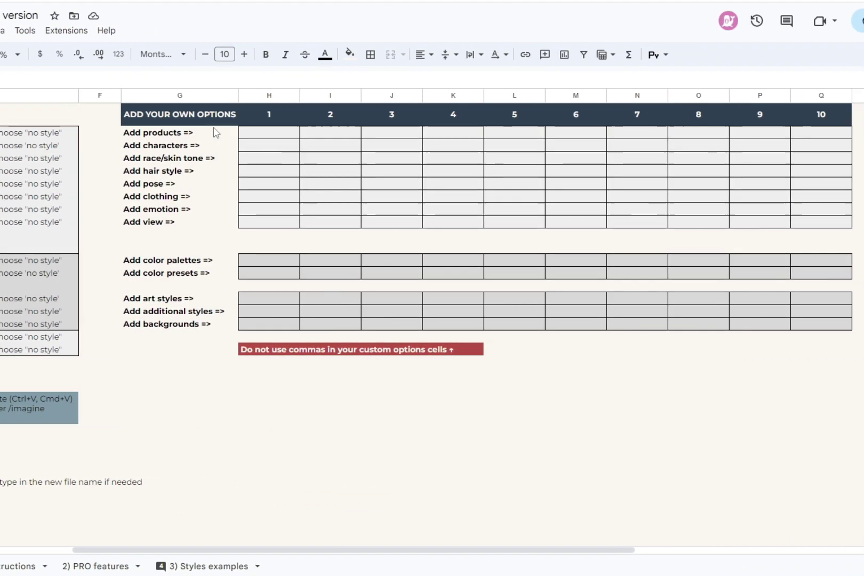
- Highlight the G1:Q17 custom options area and its categories, from Add products to Add backgrounds
{"action": "left_click_drag", "start_coordinate": [180, 114], "coordinate": [799, 331]}
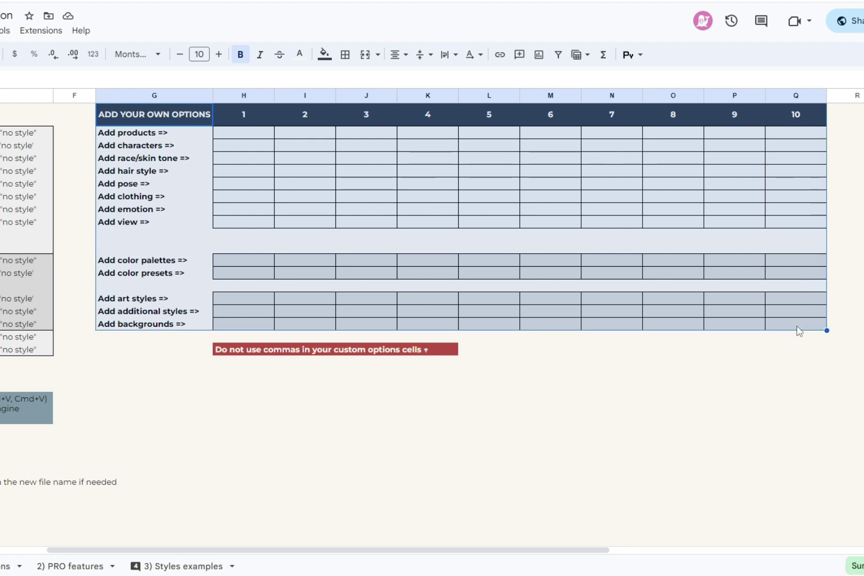
{"action": "left_click", "coordinate": [768, 348]}
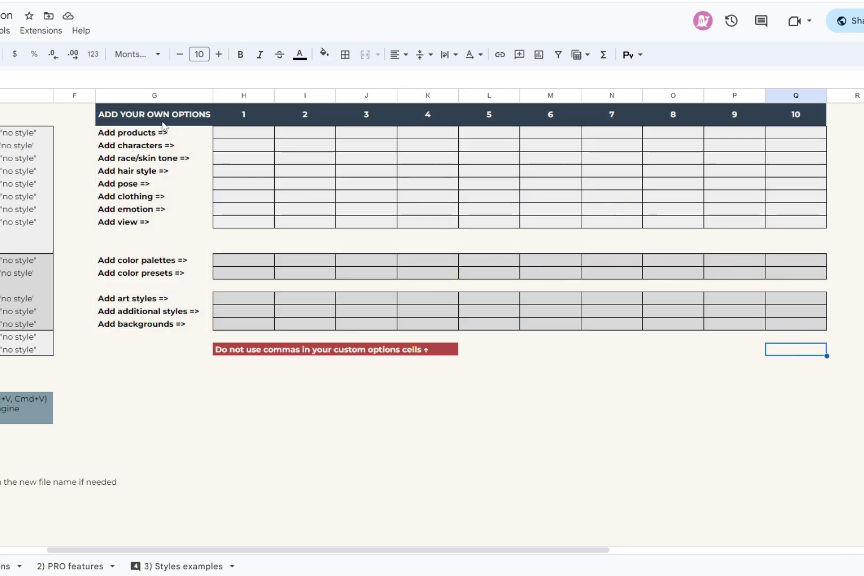
{"action": "left_click", "coordinate": [142, 134]}
{"action": "left_click", "coordinate": [160, 158]}
{"action": "left_click", "coordinate": [173, 186]}
{"action": "left_click", "coordinate": [187, 209]}
{"action": "left_click", "coordinate": [201, 261]}
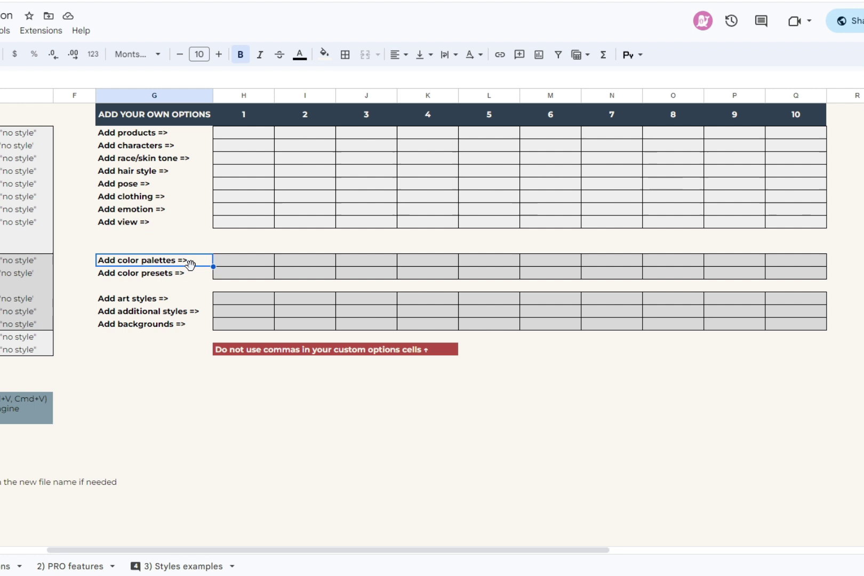
{"action": "left_click", "coordinate": [201, 299]}
{"action": "left_click", "coordinate": [201, 326]}
{"action": "left_click_drag", "start_coordinate": [138, 149], "coordinate": [782, 152]}
- Enter cat, dog and baby into H3, I3 and J3 as custom characters
{"action": "left_click", "coordinate": [266, 151]}
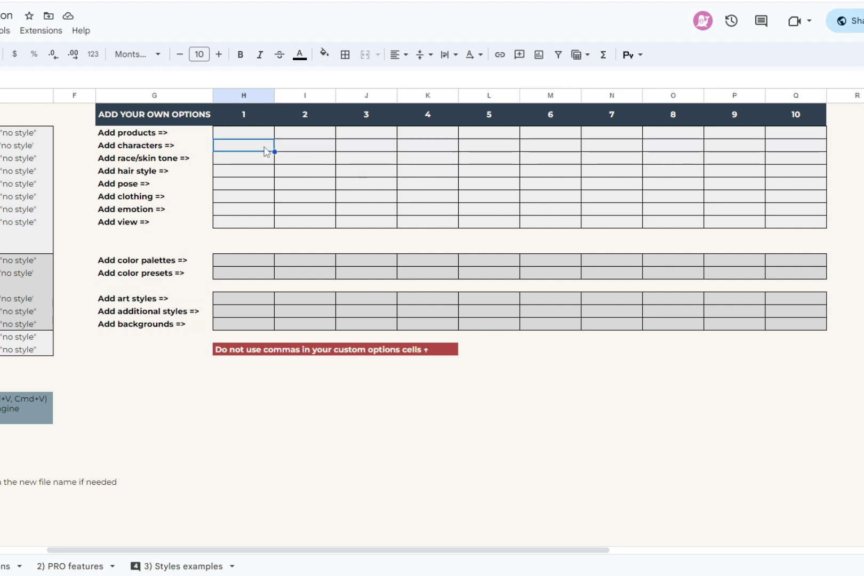
{"action": "type", "text": "cat"}
{"action": "key", "text": "Tab"}
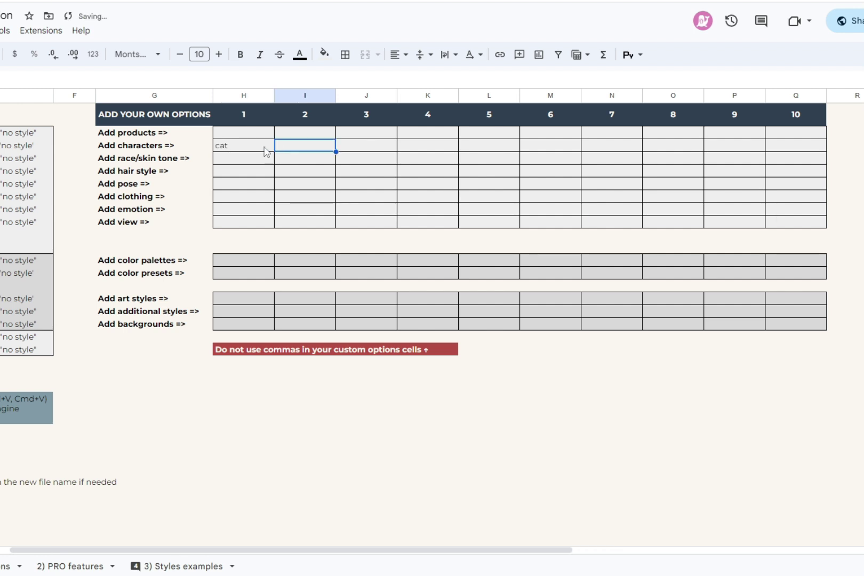
{"action": "type", "text": "dog"}
{"action": "key", "text": "Tab"}
{"action": "type", "text": "bab"}
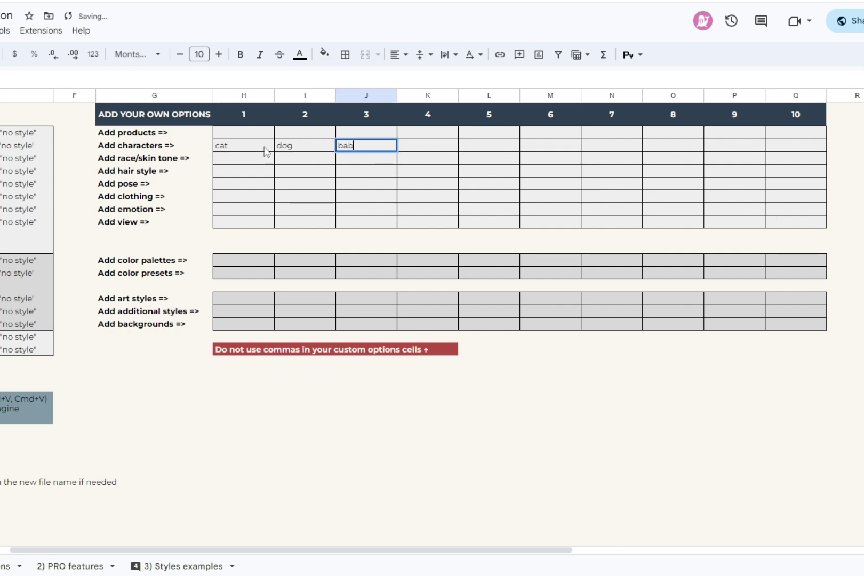
{"action": "key", "text": "Return"}
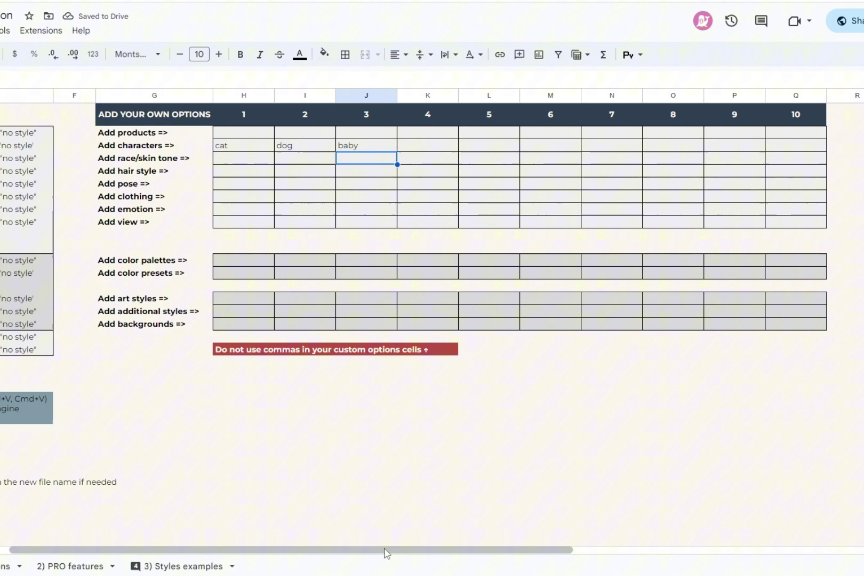
{"action": "scroll", "coordinate": [386, 553], "scroll_direction": "left", "scroll_amount": 8}
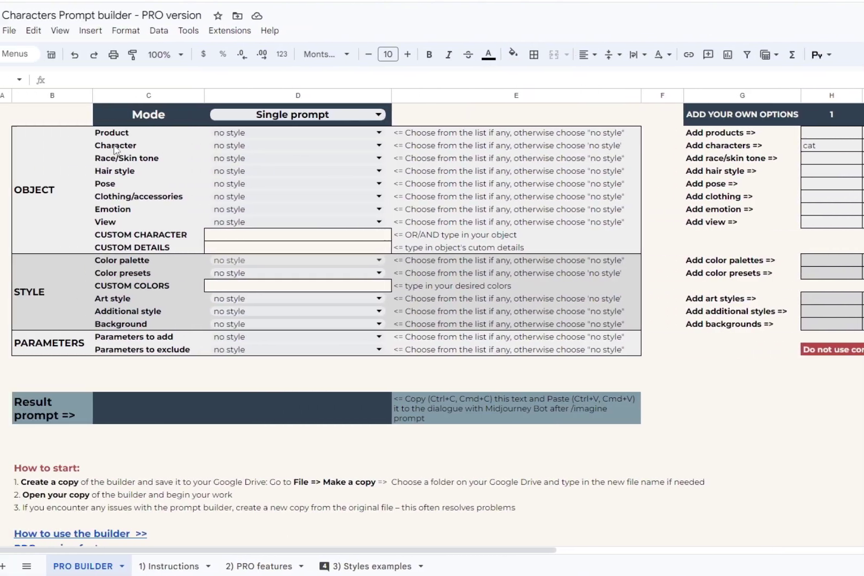
- Enter yellow green gold and purple violet black in H13 and I13, then check the Color presets list
{"action": "left_click", "coordinate": [247, 145]}
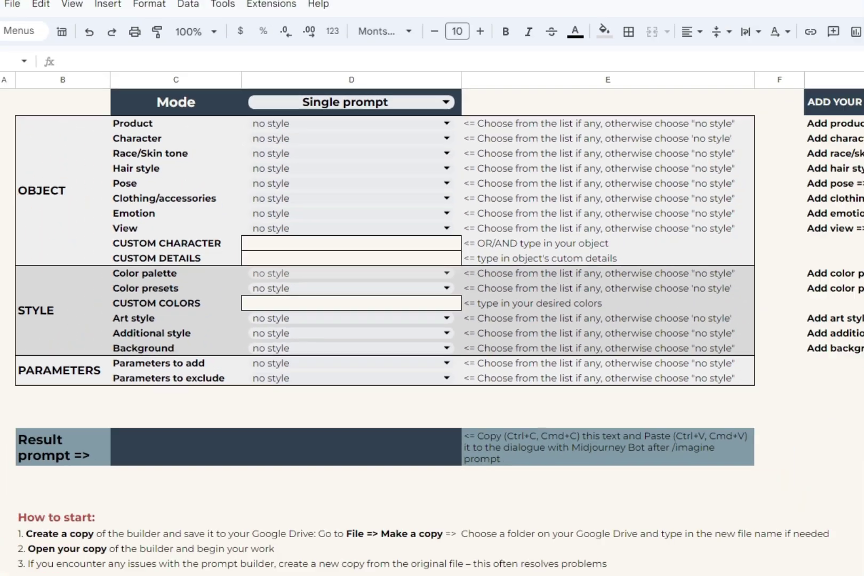
{"action": "type", "text": "yellow gre"}
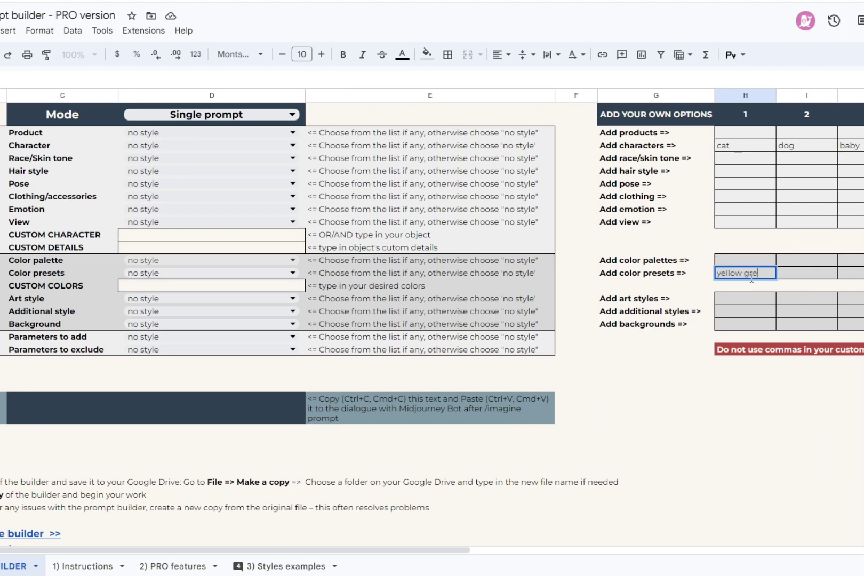
{"action": "type", "text": "en gold"}
{"action": "key", "text": "Tab"}
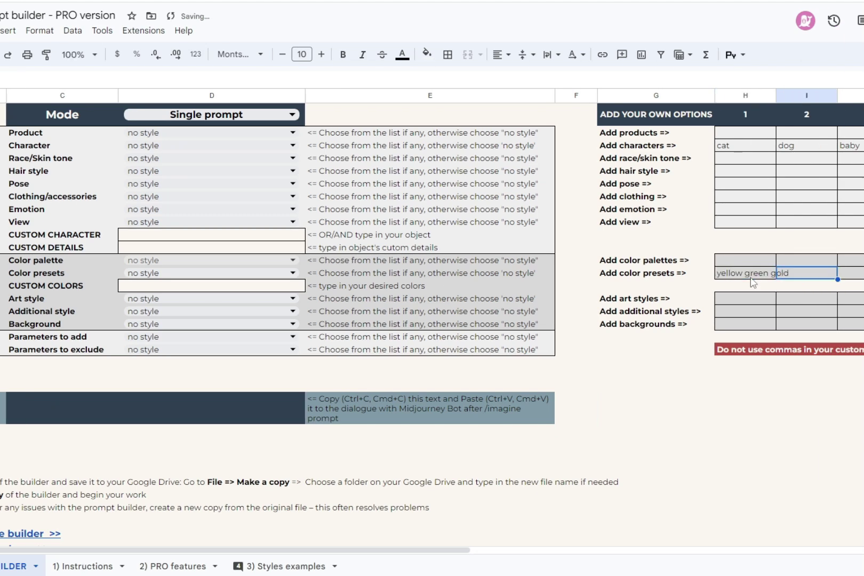
{"action": "type", "text": "purple violet"}
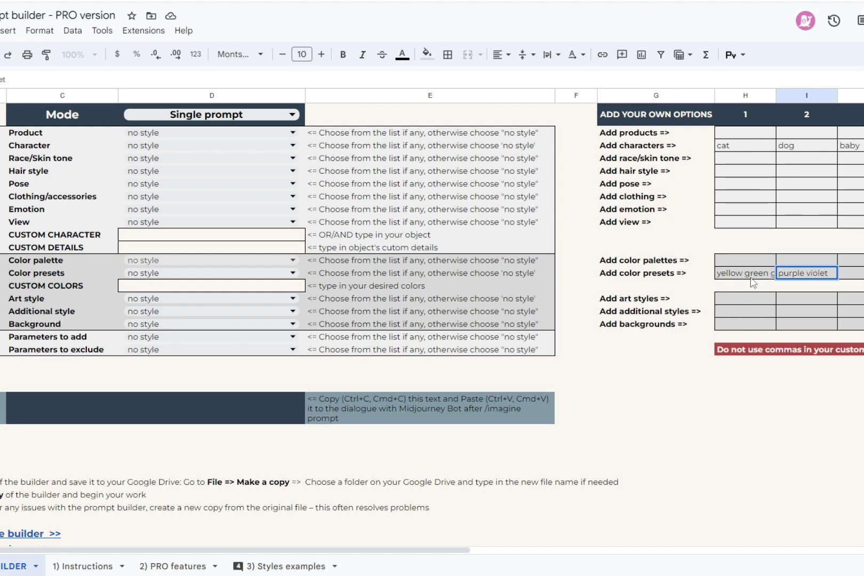
{"action": "type", "text": " black"}
{"action": "key", "text": "Return"}
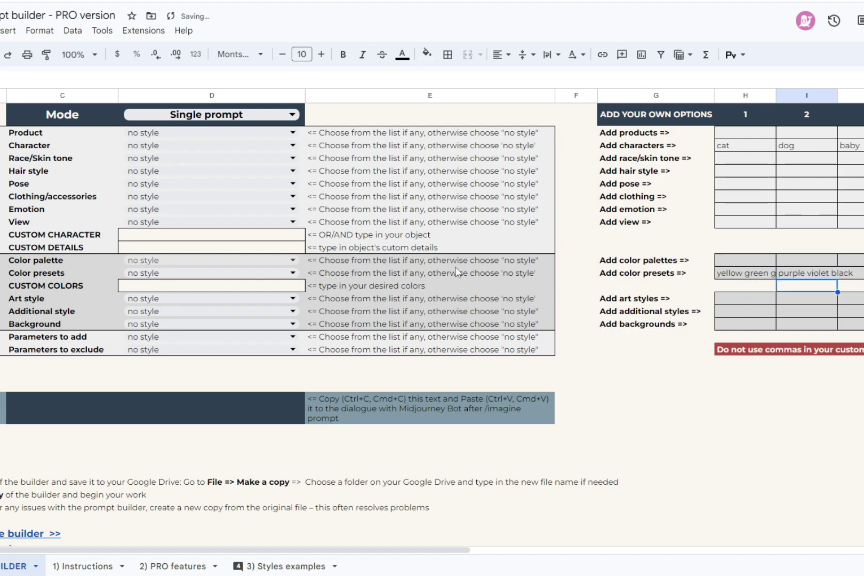
{"action": "left_click", "coordinate": [143, 273]}
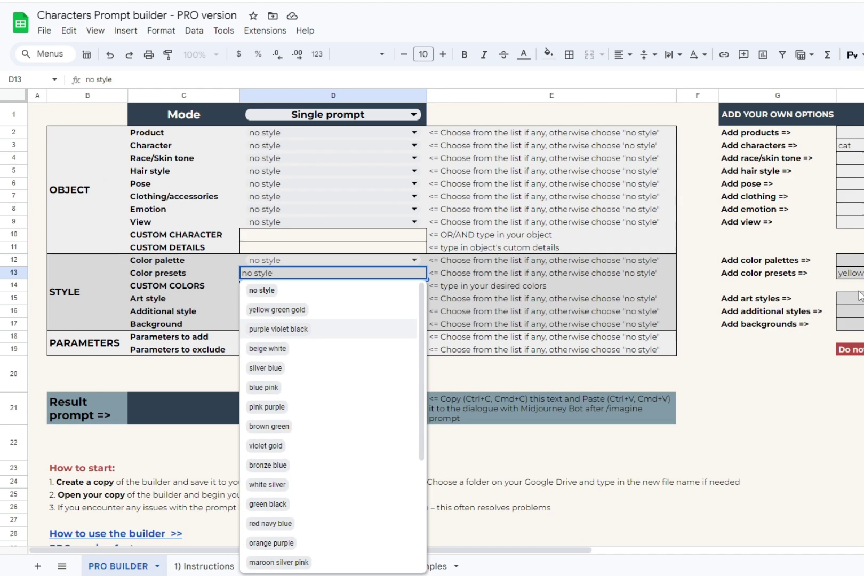
{"action": "left_click", "coordinate": [858, 288]}
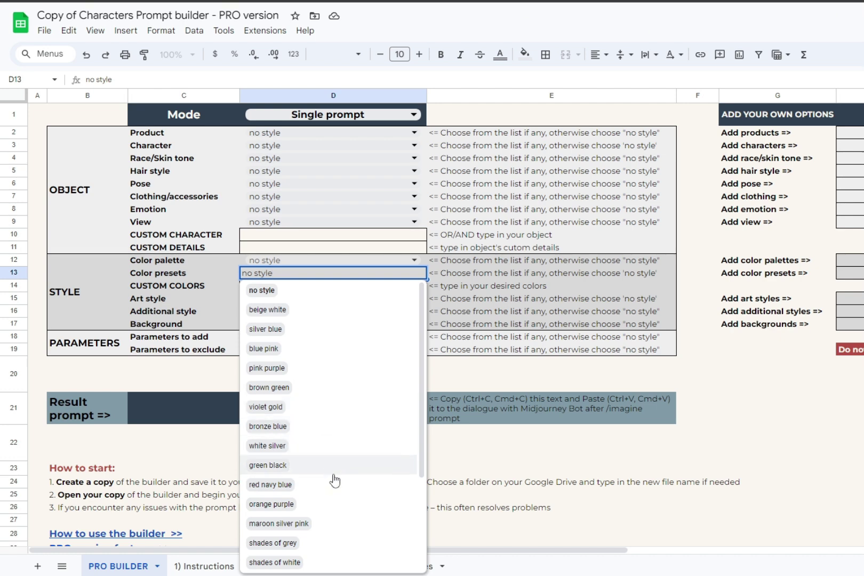
- Add green yellow gold, purple white pink and black silver orange as color presets in H13:J13
{"action": "scroll", "coordinate": [337, 493], "scroll_direction": "down", "scroll_amount": 3}
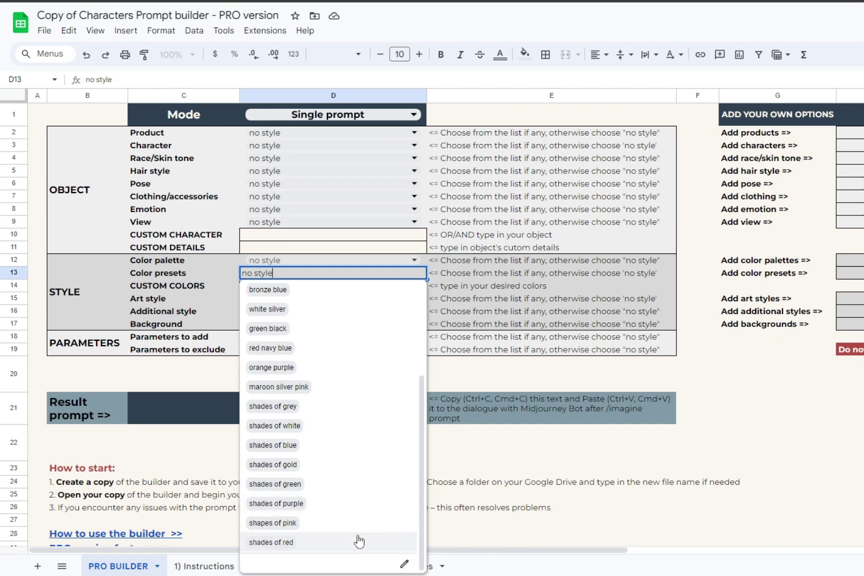
{"action": "scroll", "coordinate": [556, 274], "scroll_direction": "right", "scroll_amount": 5}
{"action": "left_click", "coordinate": [556, 274]}
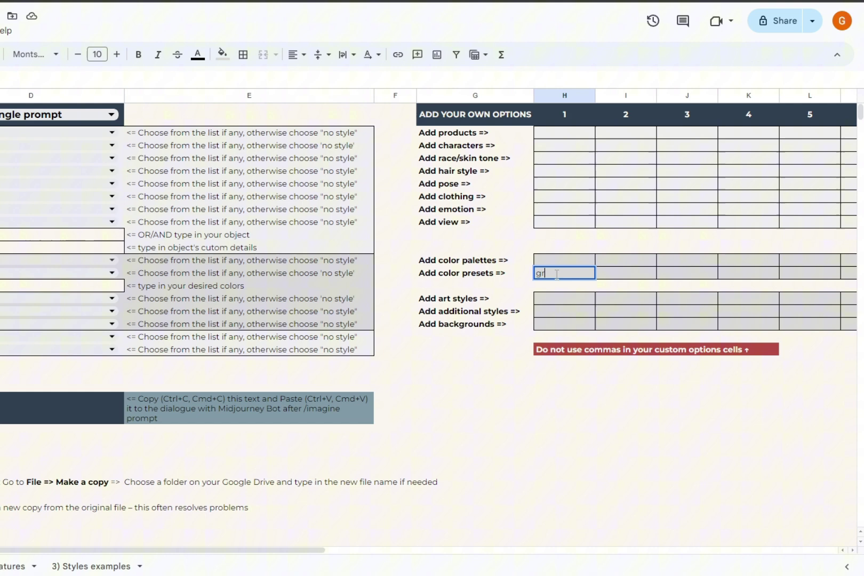
{"action": "key", "text": "Tab"}
{"action": "type", "text": "pu"}
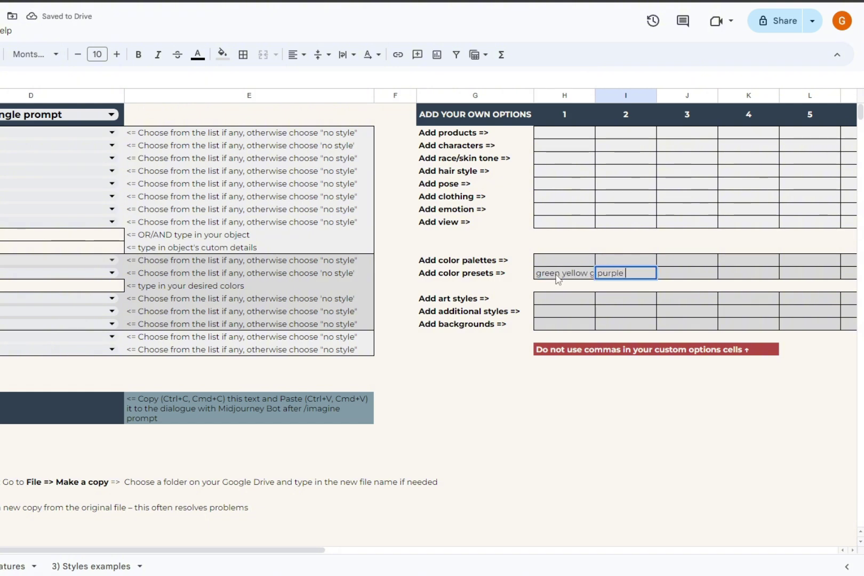
{"action": "type", "text": "rple white pink"}
{"action": "key", "text": "Tab"}
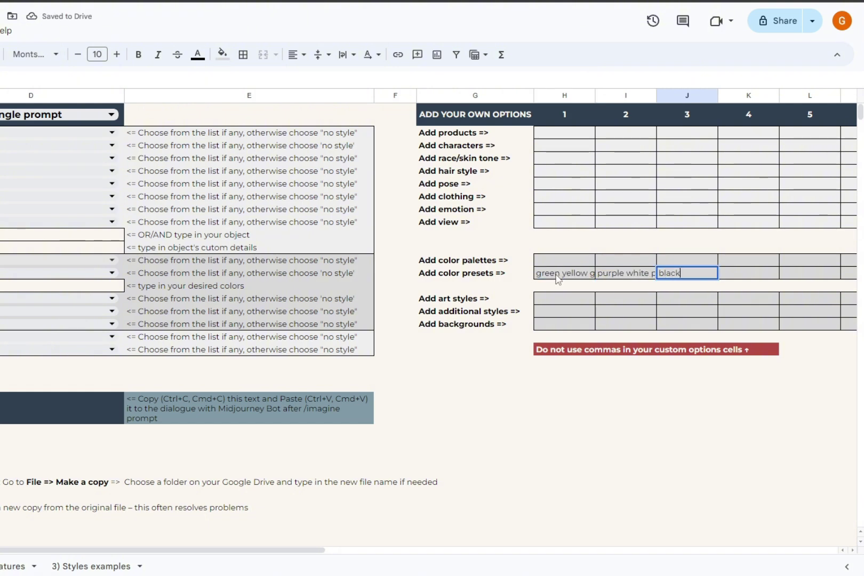
{"action": "type", "text": "ange"}
- Test with the purple white pink preset, violet custom color and bright color palette
{"action": "left_click", "coordinate": [112, 273]}
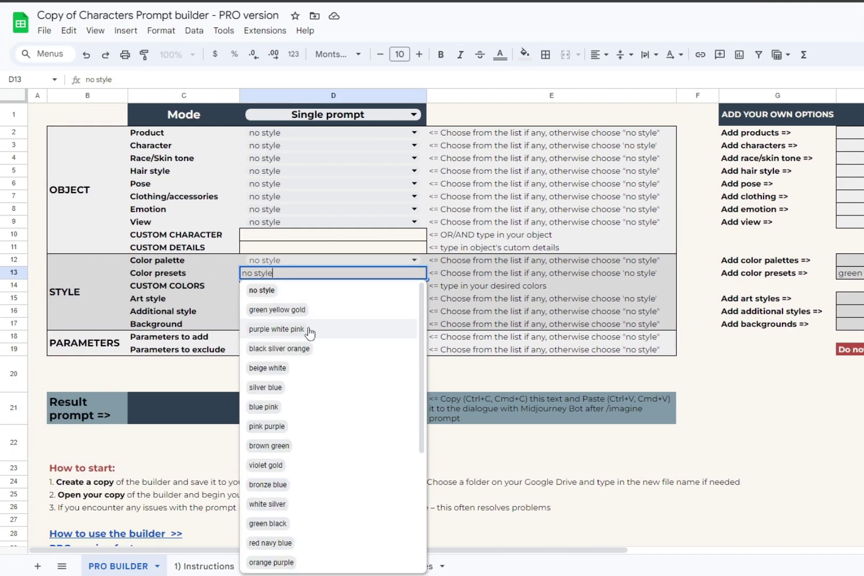
{"action": "left_click", "coordinate": [277, 329]}
{"action": "left_click", "coordinate": [286, 288]}
{"action": "type", "text": "violet"}
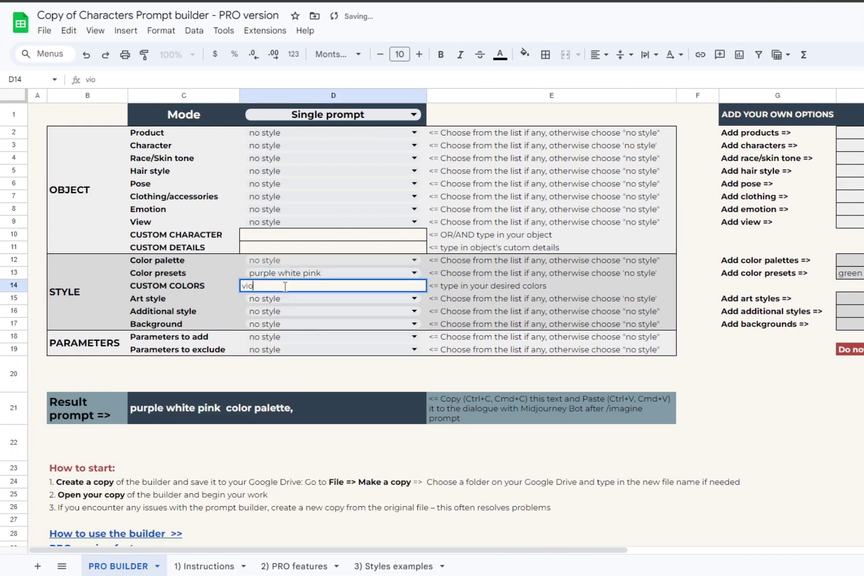
{"action": "key", "text": "Return"}
{"action": "left_click", "coordinate": [277, 267]}
{"action": "left_click", "coordinate": [302, 374]}
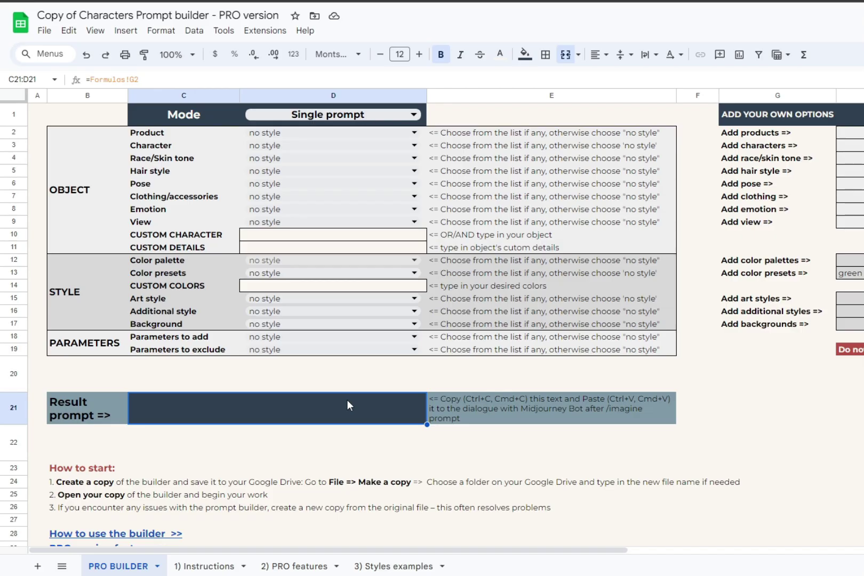
- Choose Modern 3d cartoon from the special styles in the D15 Art style dropdown
{"action": "left_click", "coordinate": [308, 302]}
{"action": "scroll", "coordinate": [342, 454], "scroll_direction": "down", "scroll_amount": 10}
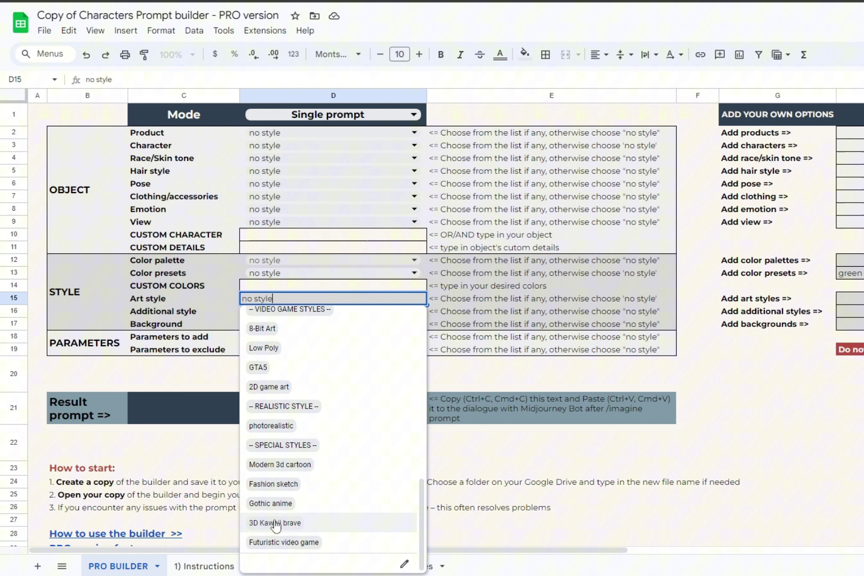
{"action": "left_click", "coordinate": [280, 464]}
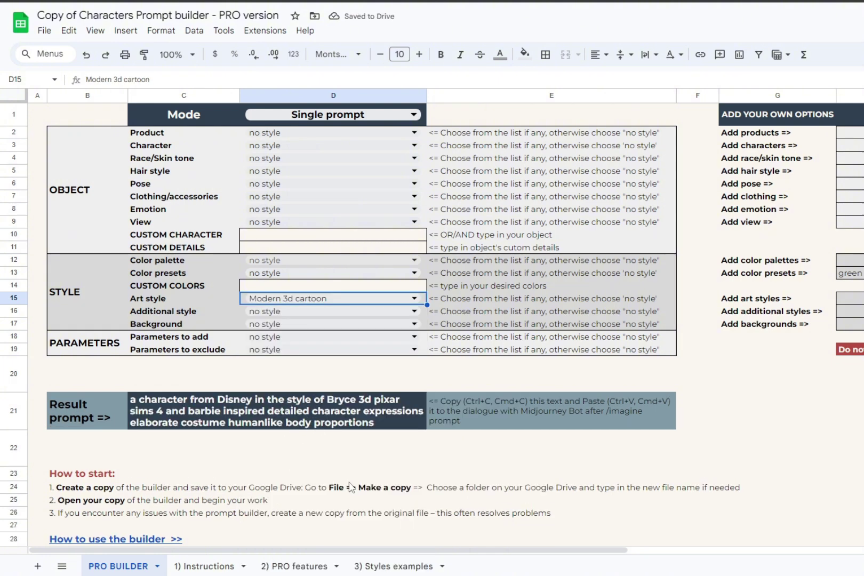
- Open the 3) Styles examples sheet and scroll through the example images
{"action": "left_click", "coordinate": [390, 566]}
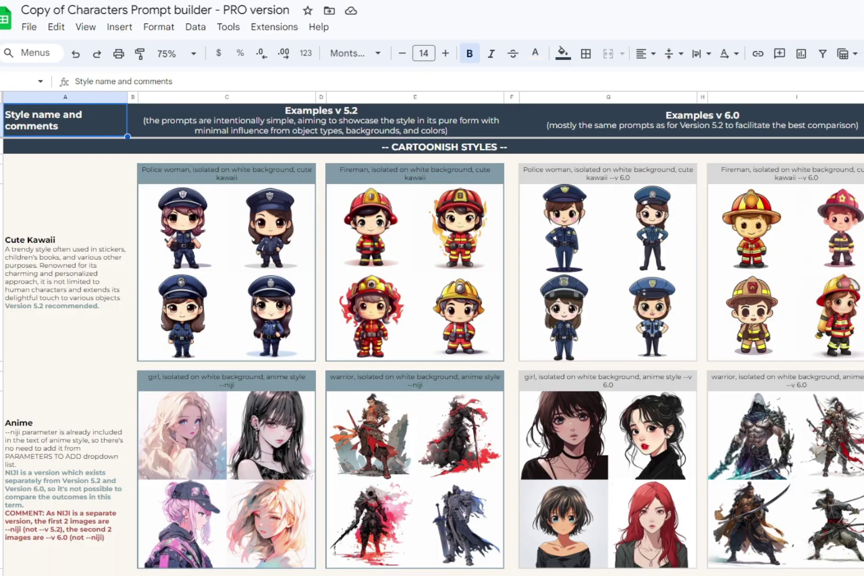
{"action": "scroll", "coordinate": [432, 357], "scroll_direction": "down", "scroll_amount": 20}
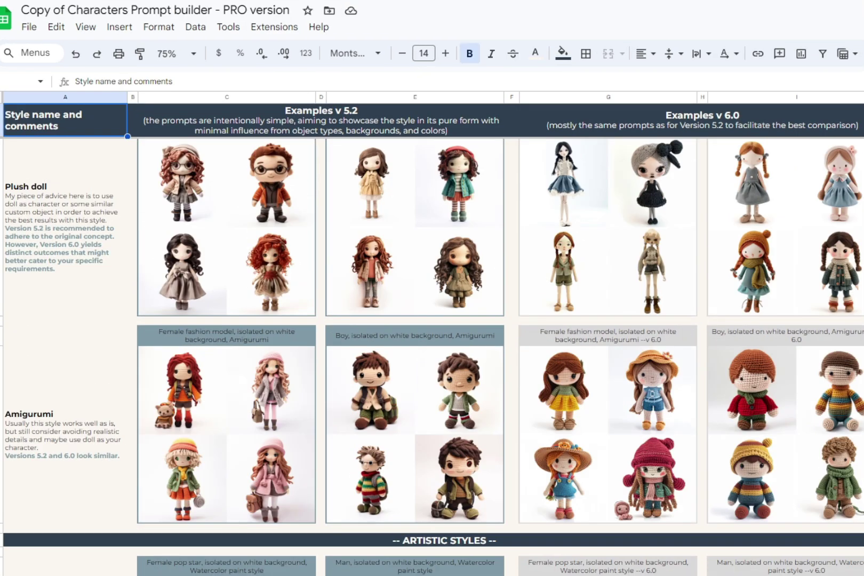
{"action": "scroll", "coordinate": [433, 358], "scroll_direction": "down", "scroll_amount": 20}
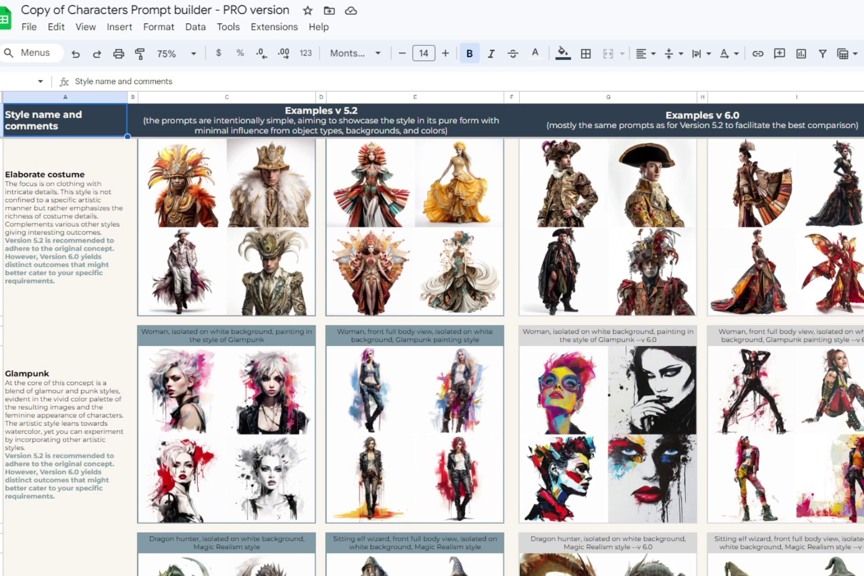
{"action": "scroll", "coordinate": [432, 357], "scroll_direction": "down", "scroll_amount": 20}
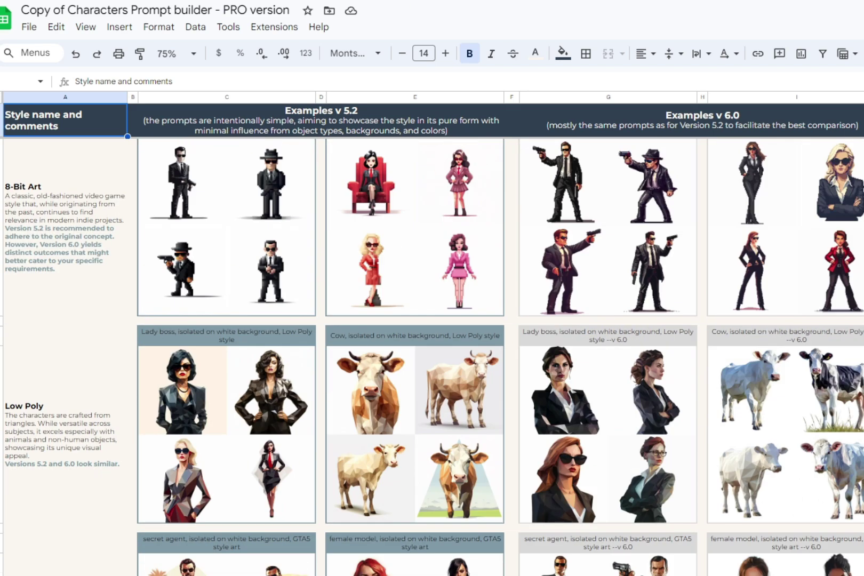
{"action": "scroll", "coordinate": [432, 358], "scroll_direction": "down", "scroll_amount": 15}
{"action": "scroll", "coordinate": [465, 320], "scroll_direction": "down", "scroll_amount": 15}
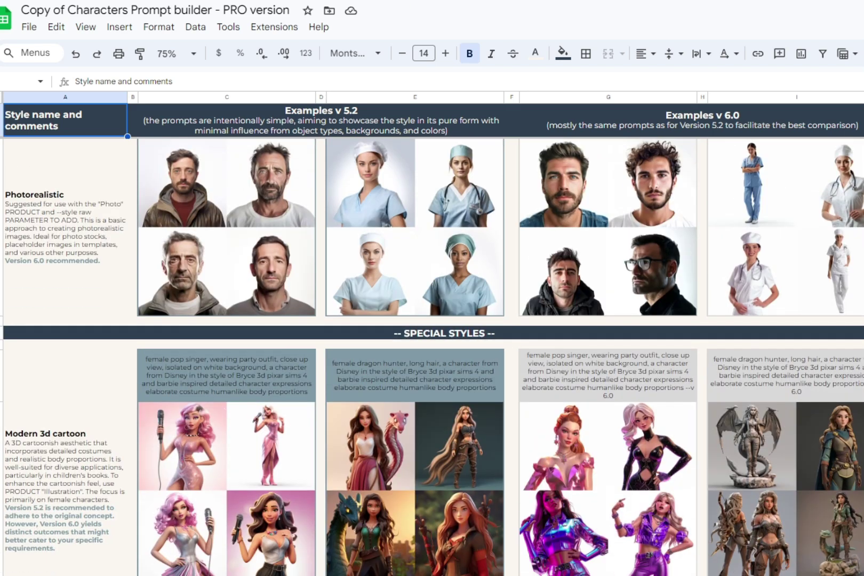
{"action": "scroll", "coordinate": [416, 208], "scroll_direction": "up", "scroll_amount": 5}
- Scroll through the SPECIAL STYLES section down to the 3D Kawaii brave description
{"action": "left_click", "coordinate": [432, 336]}
{"action": "scroll", "coordinate": [429, 414], "scroll_direction": "down", "scroll_amount": 3}
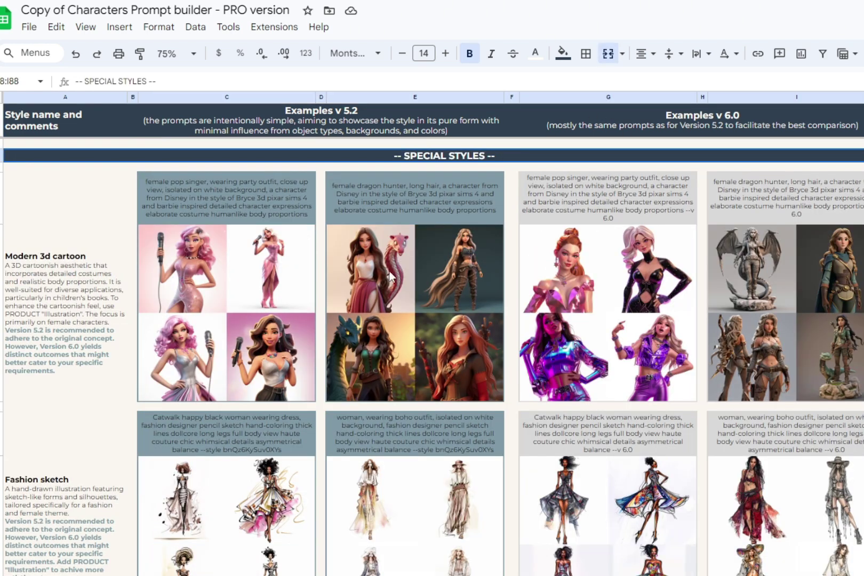
{"action": "scroll", "coordinate": [524, 454], "scroll_direction": "down", "scroll_amount": 5}
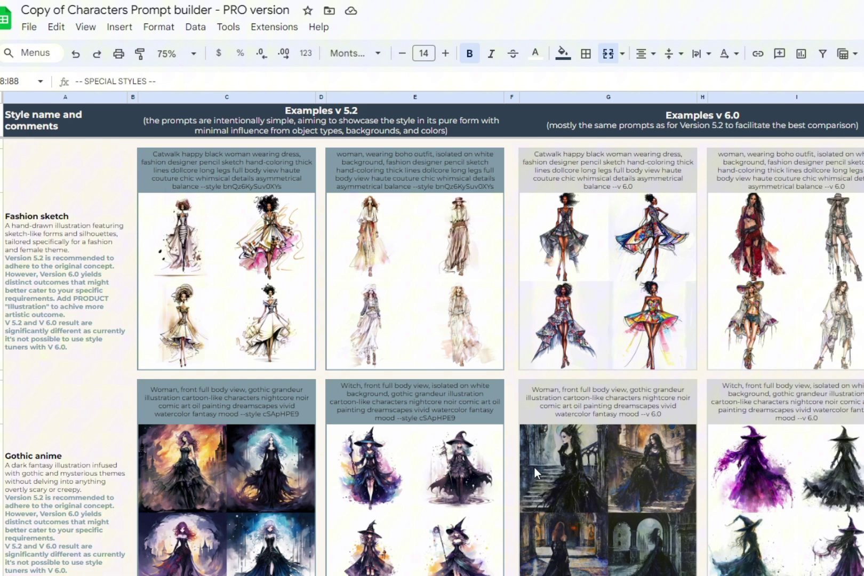
{"action": "scroll", "coordinate": [534, 467], "scroll_direction": "down", "scroll_amount": 3}
{"action": "scroll", "coordinate": [535, 477], "scroll_direction": "down", "scroll_amount": 3}
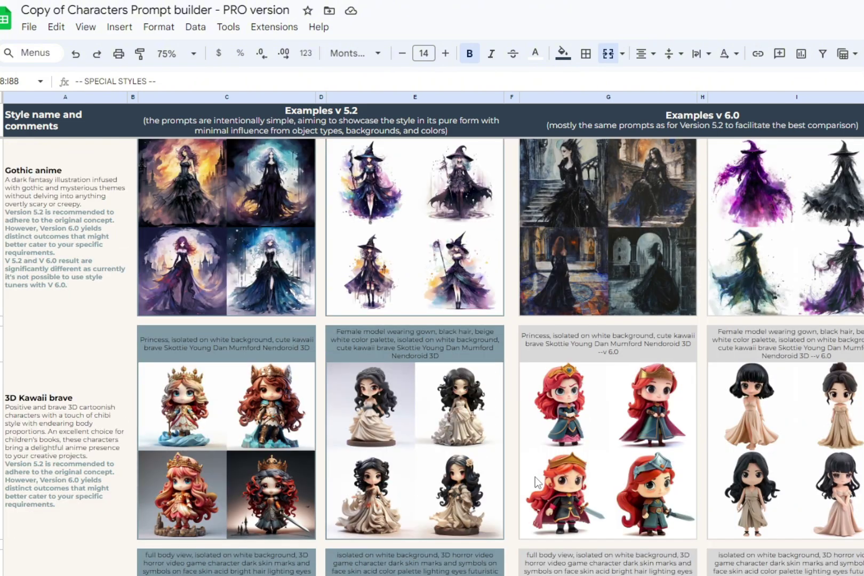
{"action": "scroll", "coordinate": [537, 482], "scroll_direction": "down", "scroll_amount": 1}
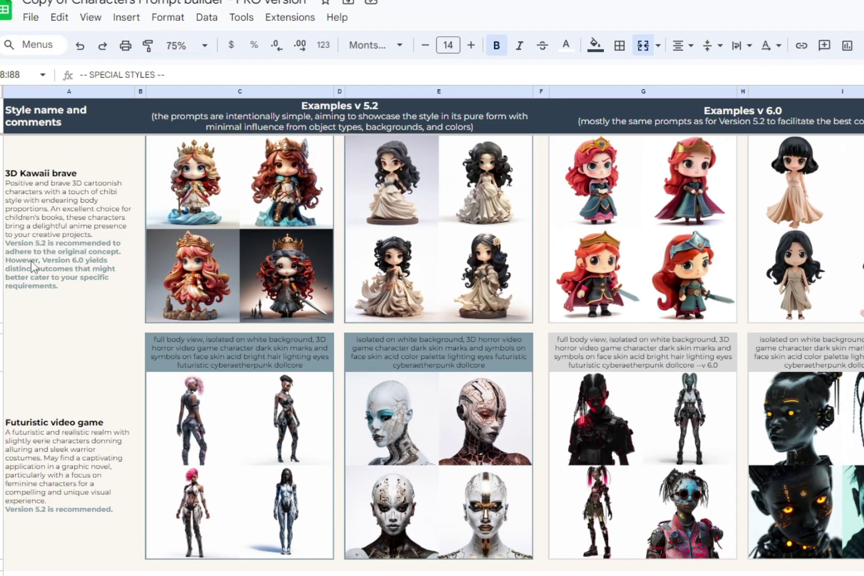
{"action": "left_click", "coordinate": [32, 201]}
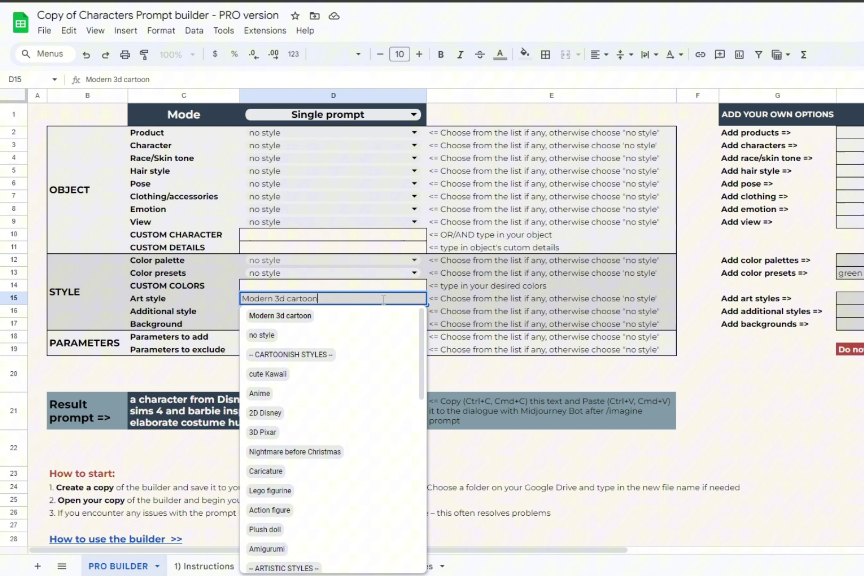
- Swap the Modern 3d cartoon art style for the '-- CARTOONISH STYLES --' heading entry
{"action": "scroll", "coordinate": [363, 384], "scroll_direction": "down", "scroll_amount": 3}
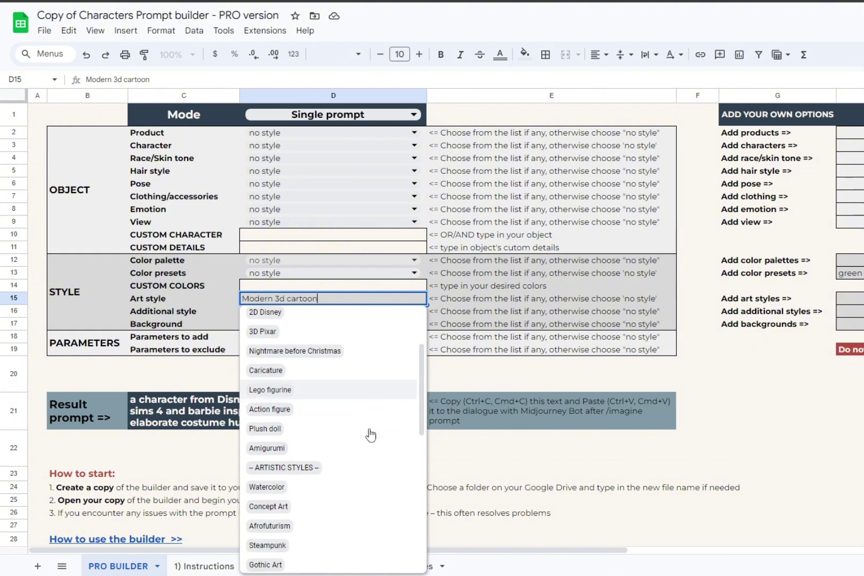
{"action": "scroll", "coordinate": [351, 452], "scroll_direction": "down", "scroll_amount": 5}
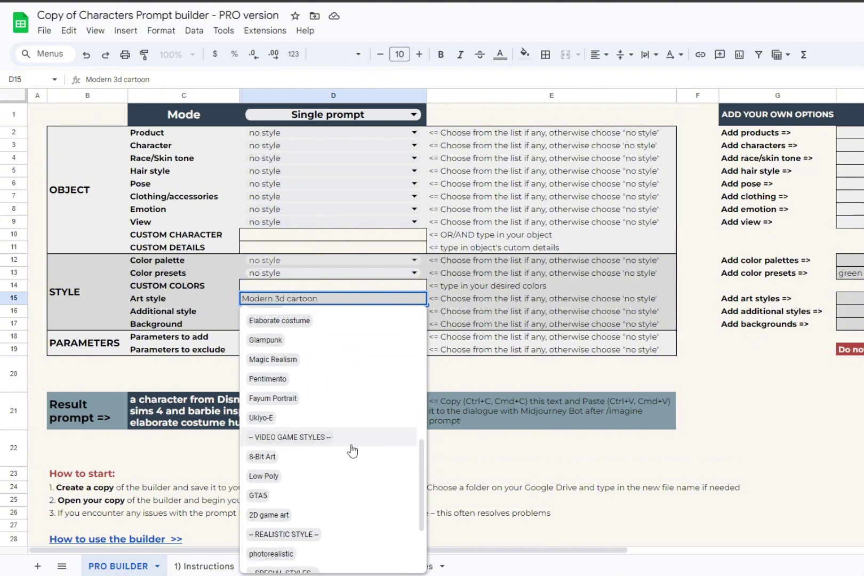
{"action": "scroll", "coordinate": [331, 443], "scroll_direction": "down", "scroll_amount": 2}
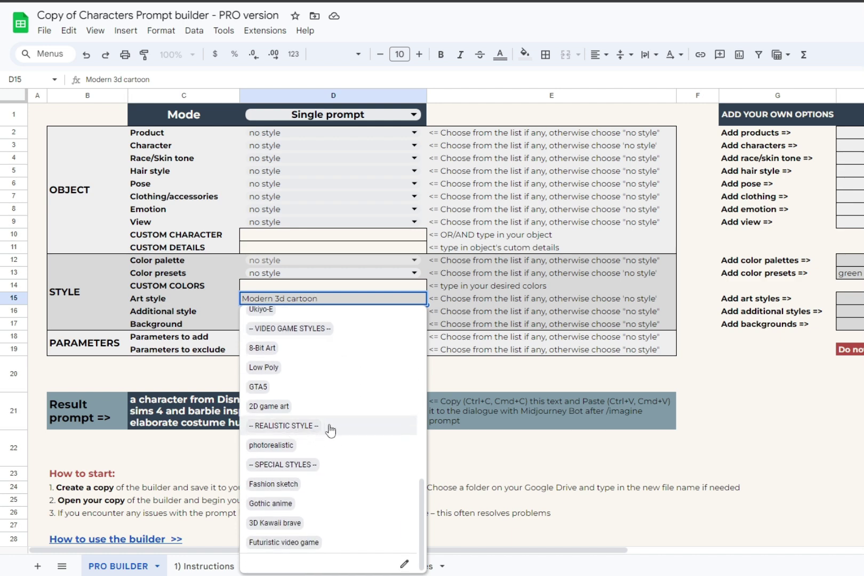
{"action": "scroll", "coordinate": [321, 469], "scroll_direction": "up", "scroll_amount": 10}
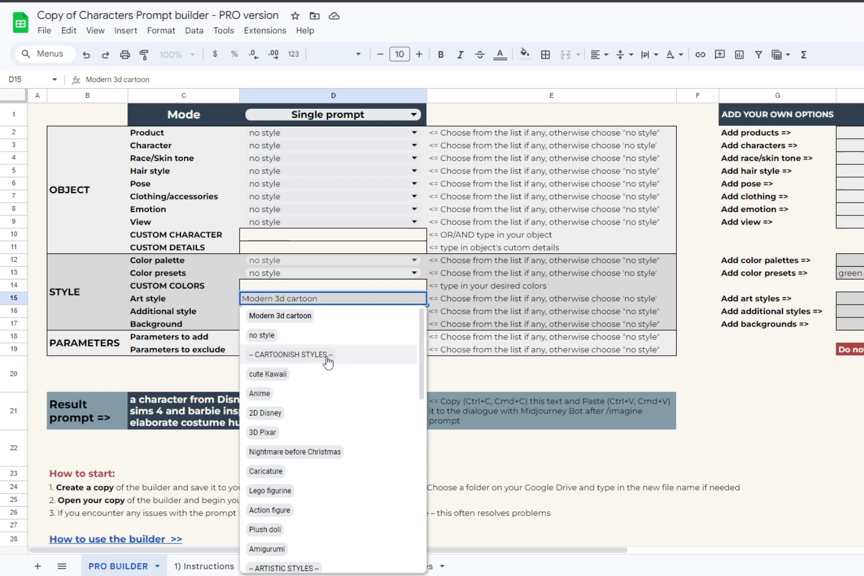
{"action": "left_click", "coordinate": [314, 352]}
{"action": "left_click", "coordinate": [299, 301]}
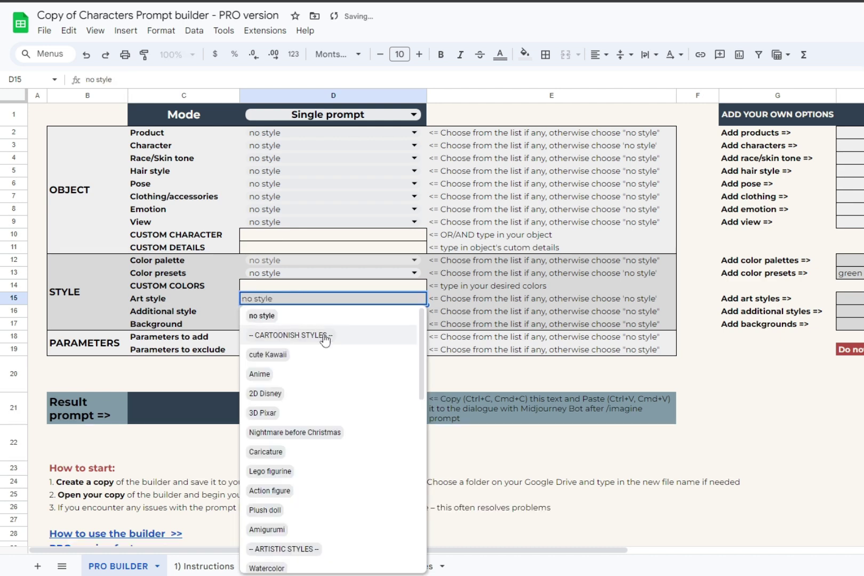
{"action": "left_click", "coordinate": [324, 339]}
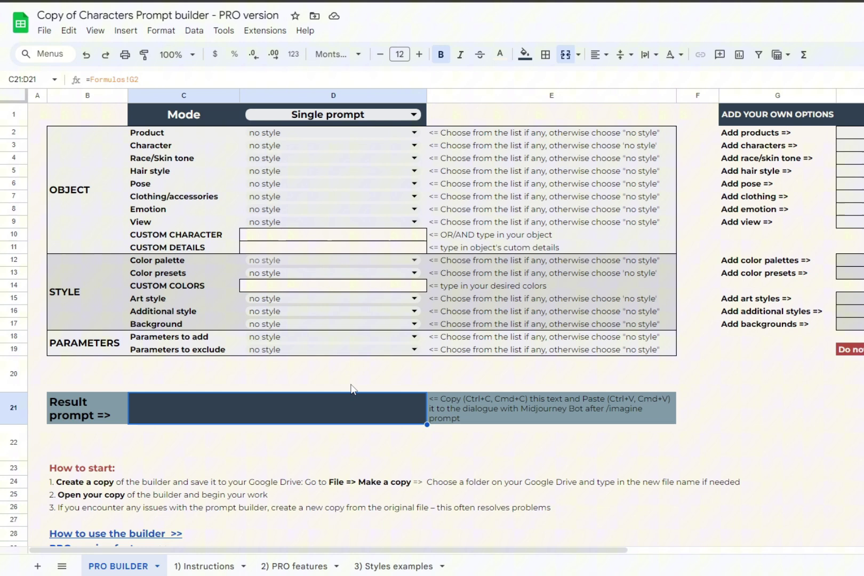
- Set the Additional style to 2D Disney cartoon
{"action": "left_click", "coordinate": [175, 316]}
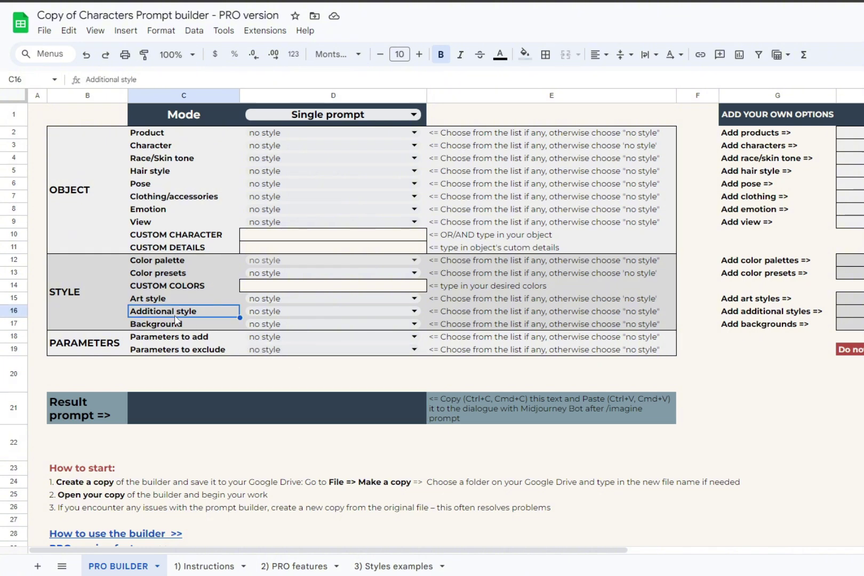
{"action": "left_click", "coordinate": [275, 314]}
{"action": "scroll", "coordinate": [423, 384], "scroll_direction": "down", "scroll_amount": 5}
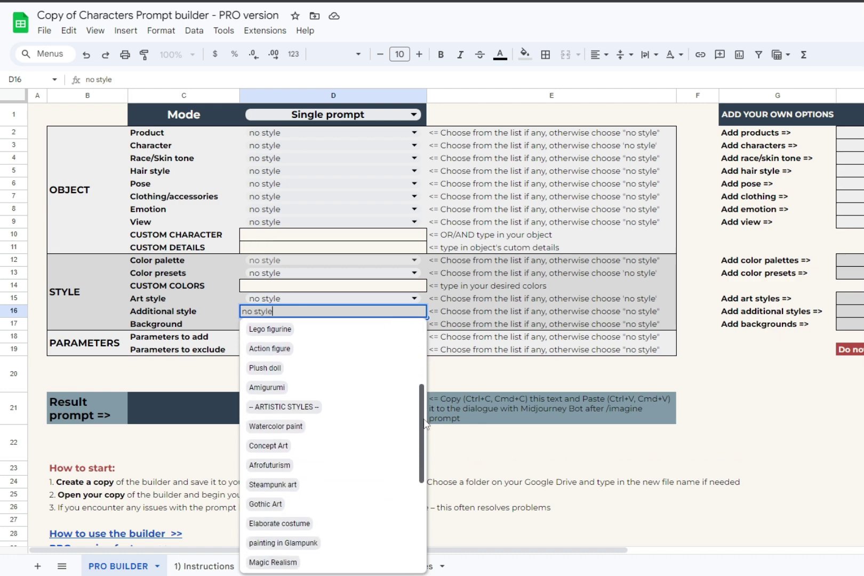
{"action": "left_click_drag", "start_coordinate": [425, 424], "coordinate": [418, 520]}
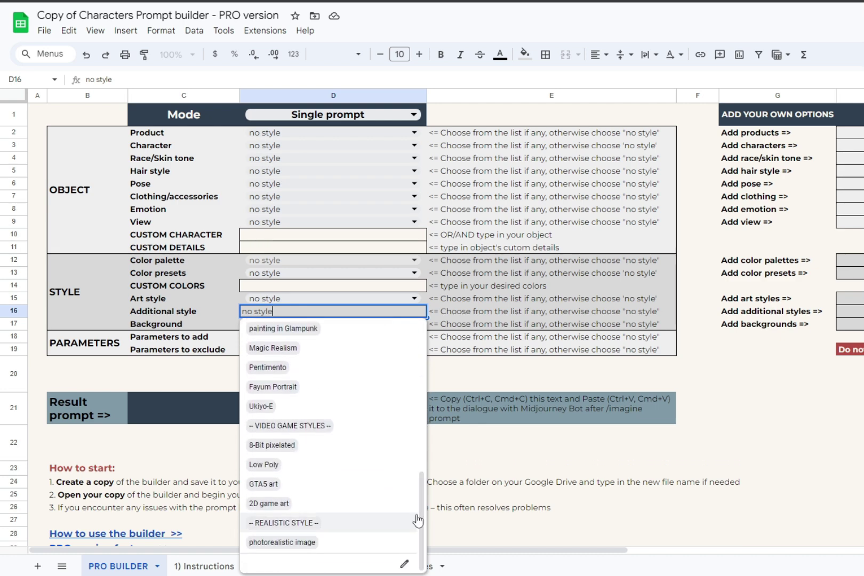
{"action": "scroll", "coordinate": [427, 426], "scroll_direction": "up", "scroll_amount": 10}
{"action": "left_click", "coordinate": [347, 411]}
- Choose 2D game art, female adventurer and neutral palette, and add the --s 500 parameter
{"action": "left_click", "coordinate": [320, 298]}
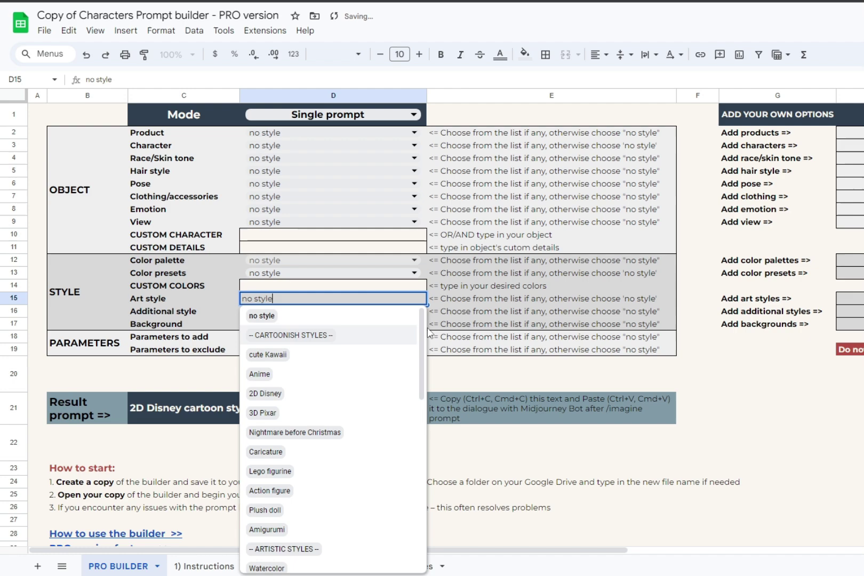
{"action": "left_click_drag", "start_coordinate": [422, 333], "coordinate": [421, 448]}
{"action": "left_click", "coordinate": [269, 540]}
{"action": "left_click", "coordinate": [320, 145]}
{"action": "left_click", "coordinate": [274, 377]}
{"action": "left_click", "coordinate": [320, 260]}
{"action": "left_click", "coordinate": [269, 531]}
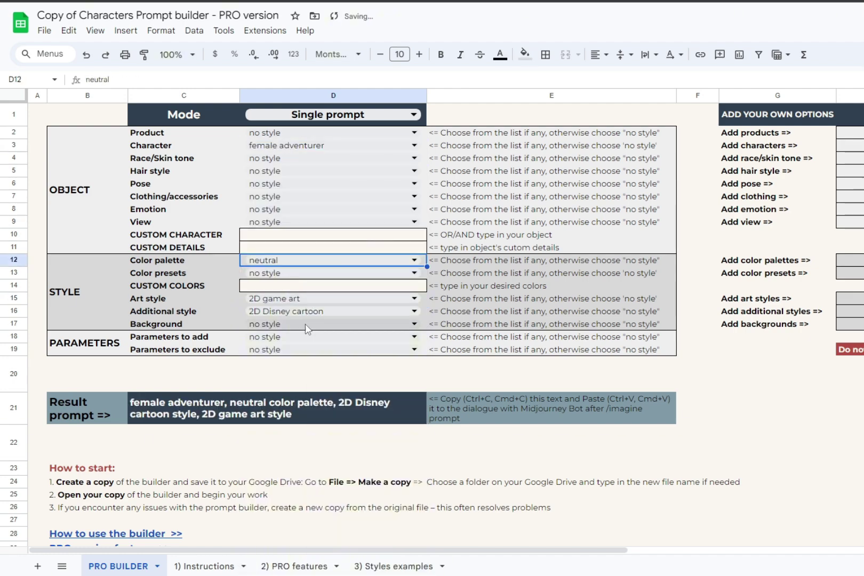
{"action": "left_click", "coordinate": [321, 337]}
{"action": "left_click", "coordinate": [306, 532]}
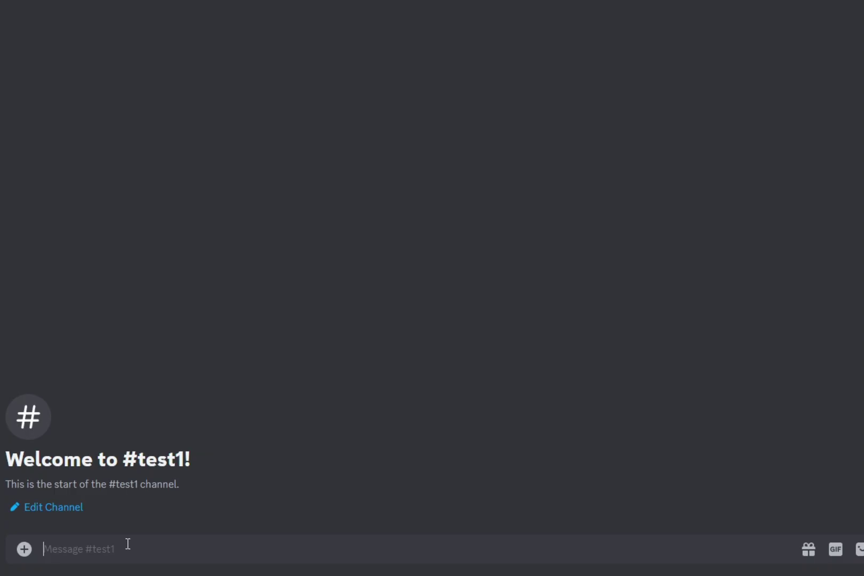
- Send the pasted prompt to Midjourney with /imagine and view the resulting image grid
{"action": "type", "text": "/i"}
{"action": "key", "text": "Return"}
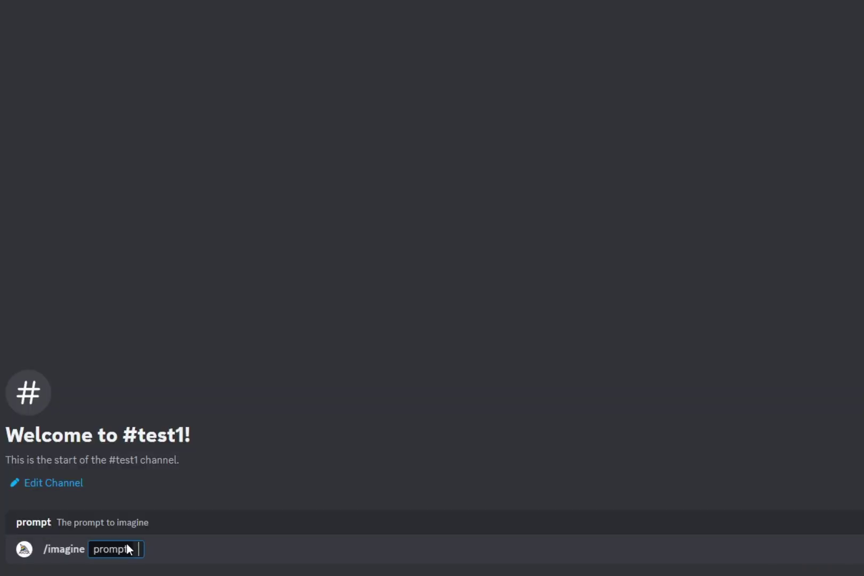
{"action": "type", "text": "female adventurer, neutral color palette, 2D Disney cartoon style, 2D game art style --s 500"}
{"action": "key", "text": "Return"}
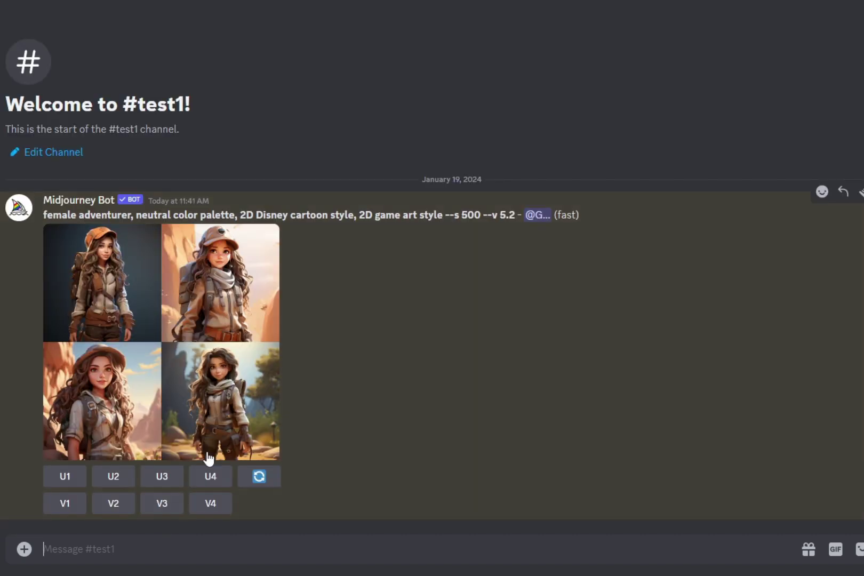
{"action": "left_click", "coordinate": [226, 433]}
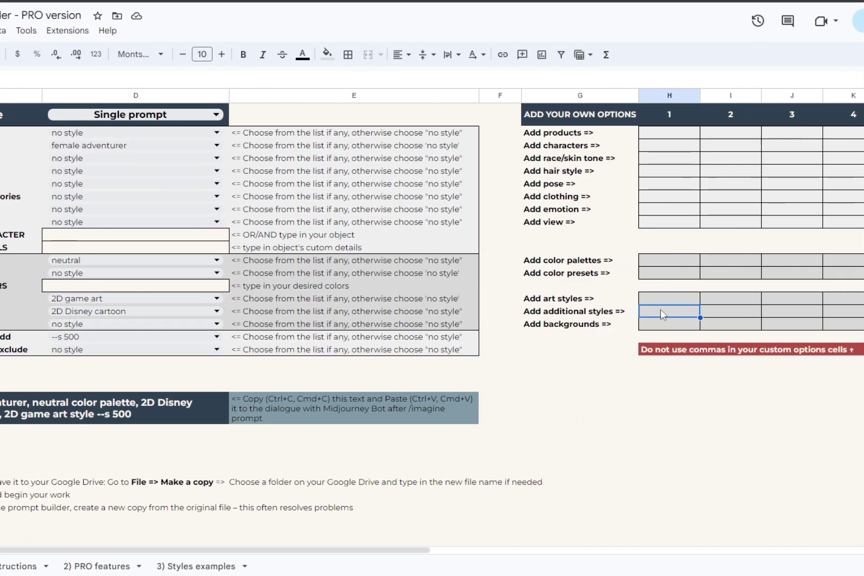
- Change the Additional style to simple minimalistic and add the --v 6.0 parameter
{"action": "type", "text": "simple minimalist"}
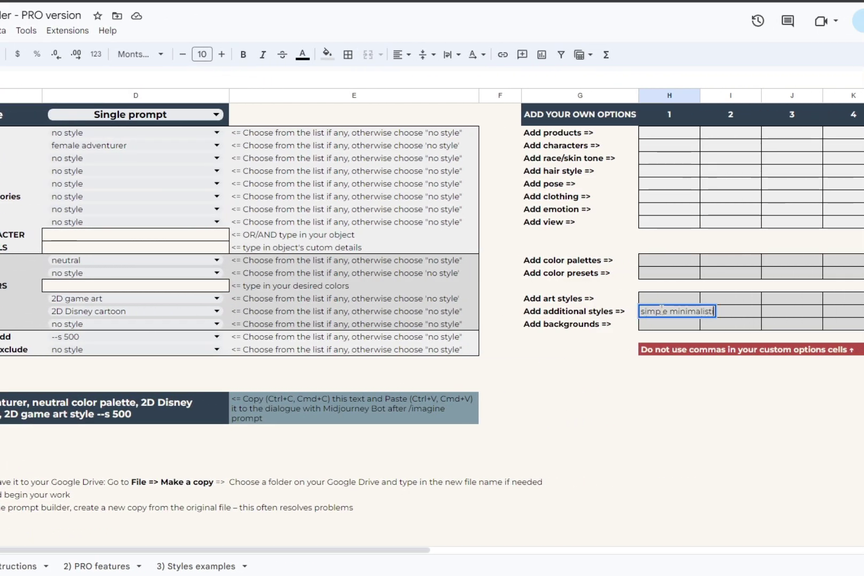
{"action": "type", "text": "ic"}
{"action": "left_click", "coordinate": [101, 311]}
{"action": "left_click", "coordinate": [114, 365]}
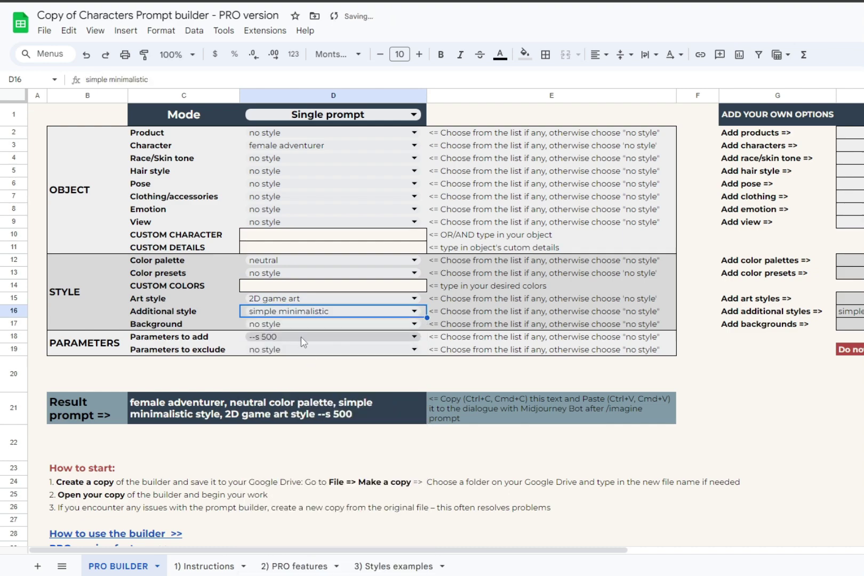
{"action": "left_click", "coordinate": [304, 342]}
{"action": "left_click", "coordinate": [311, 432]}
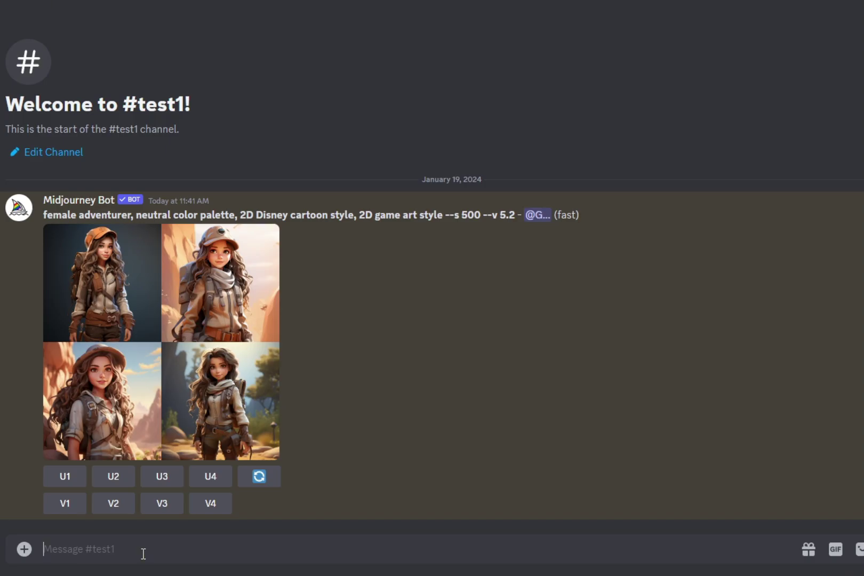
- Submit the pasted prompt through /imagine and enlarge the bottom-left generated image
{"action": "type", "text": "/ima"}
{"action": "key", "text": "Tab"}
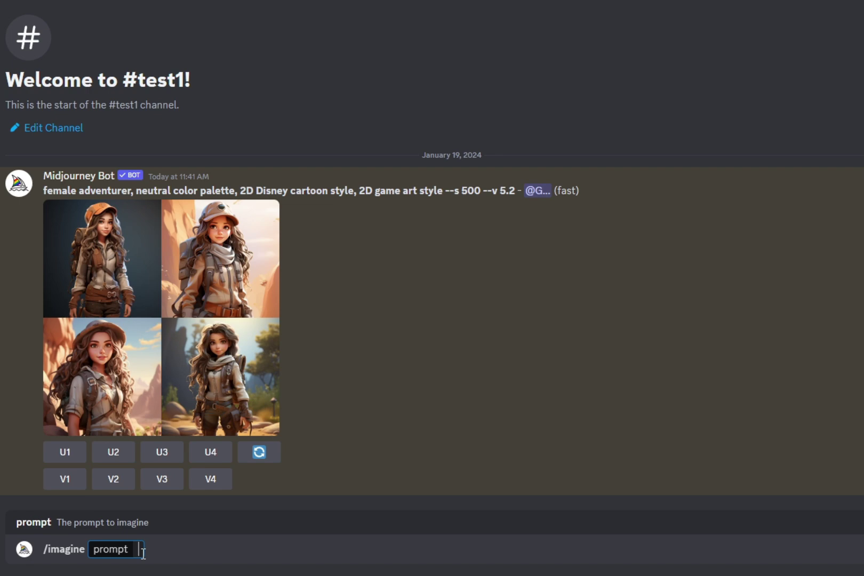
{"action": "type", "text": "female adventurer, neutral color palette, simple minimalistic style, 2D game art style --v 6.0"}
{"action": "key", "text": "Return"}
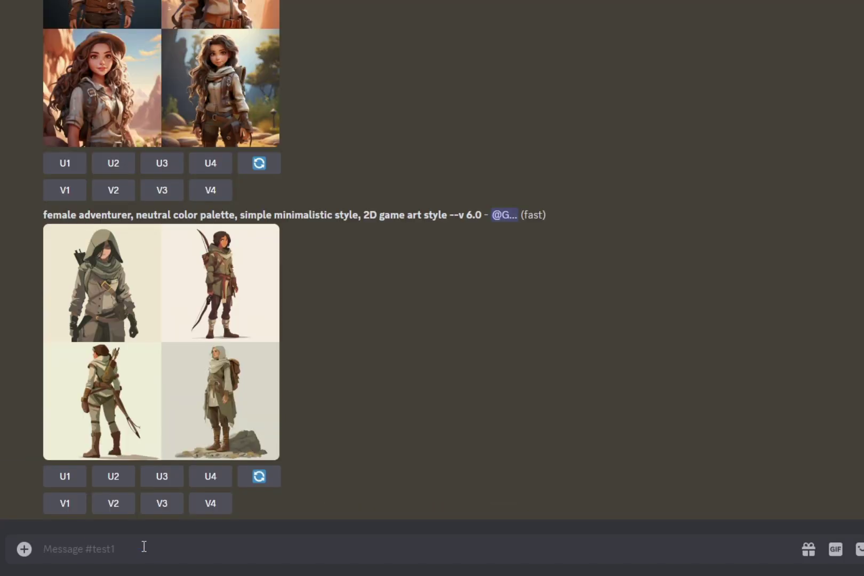
{"action": "left_click", "coordinate": [162, 429]}
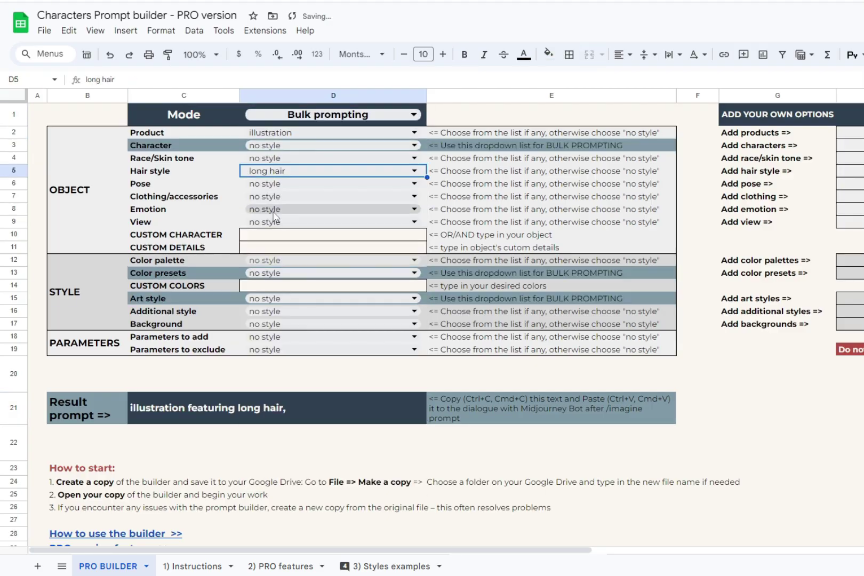
- Set the emotion to brave, the colour palette to pastel and the colour preset to warm earthy
{"action": "left_click", "coordinate": [275, 210]}
{"action": "left_click", "coordinate": [264, 246]}
{"action": "left_click", "coordinate": [277, 260]}
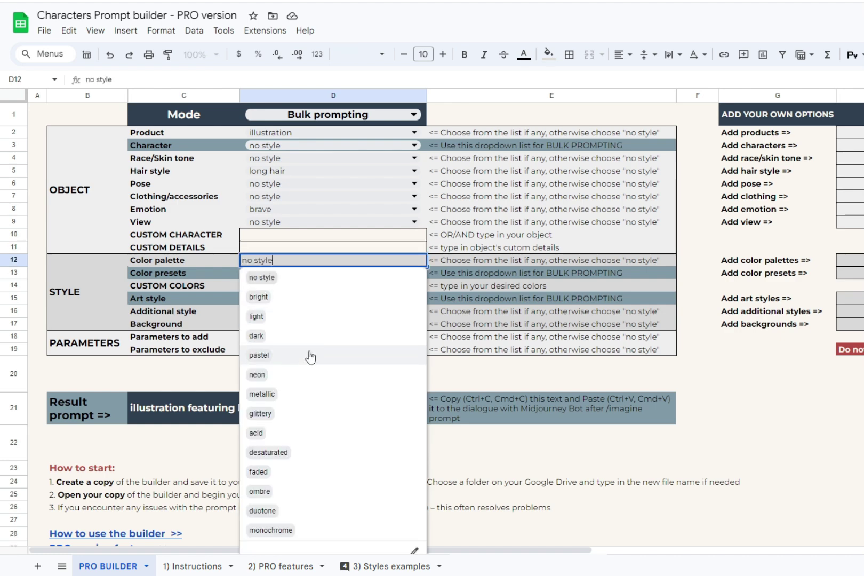
{"action": "left_click", "coordinate": [310, 355]}
{"action": "left_click", "coordinate": [310, 272]}
{"action": "left_click", "coordinate": [312, 331]}
- Set 2D Disney art style, Watercolor paint additional style, isolated-on-white background, and --s 250
{"action": "left_click", "coordinate": [299, 299]}
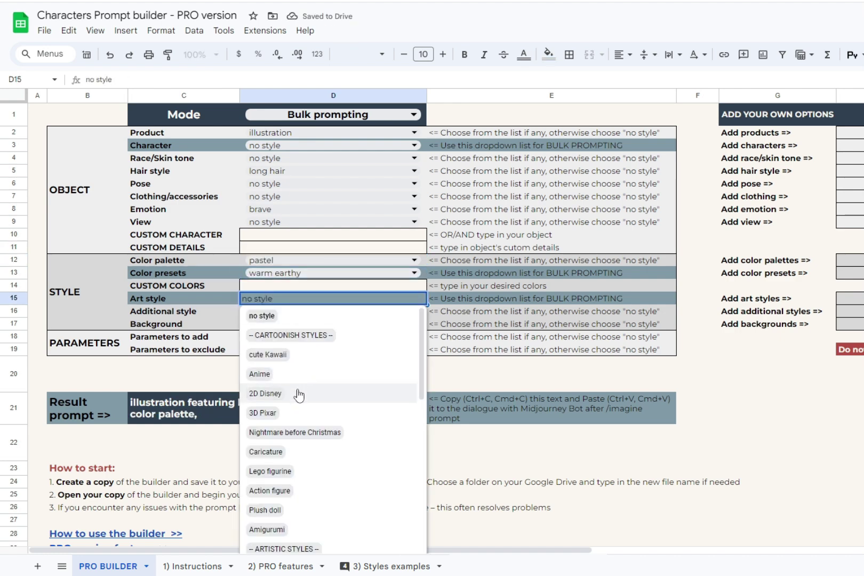
{"action": "left_click", "coordinate": [299, 395]}
{"action": "left_click", "coordinate": [299, 311]}
{"action": "left_click", "coordinate": [299, 407]}
{"action": "left_click", "coordinate": [283, 324]}
{"action": "left_click", "coordinate": [277, 458]}
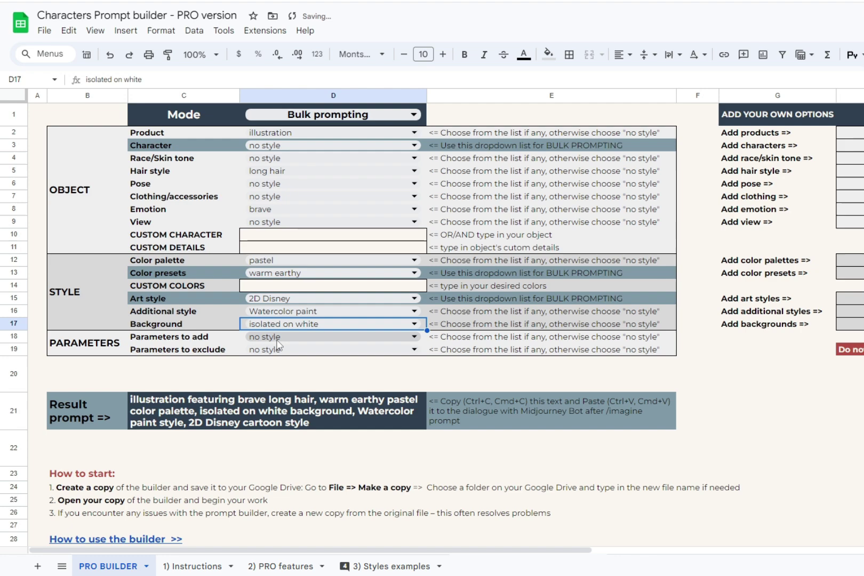
{"action": "left_click", "coordinate": [277, 337]}
{"action": "left_click", "coordinate": [289, 507]}
- Add lady boss, bride, female model, female pop singer and cowgirl as characters
{"action": "left_click", "coordinate": [288, 145]}
{"action": "left_click", "coordinate": [278, 234]}
{"action": "left_click", "coordinate": [288, 145]}
{"action": "left_click", "coordinate": [283, 183]}
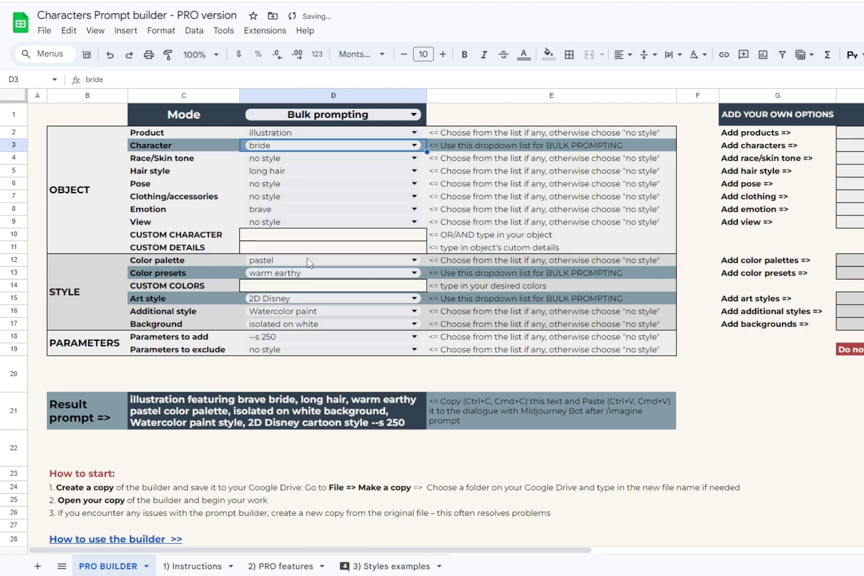
{"action": "left_click", "coordinate": [288, 145]}
{"action": "left_click", "coordinate": [299, 214]}
{"action": "left_click", "coordinate": [288, 145]}
{"action": "left_click", "coordinate": [328, 199]}
- Add female angel, princess, female pirate, witch and fairy characters, then select the result prompt
{"action": "left_click", "coordinate": [288, 145]}
{"action": "left_click", "coordinate": [308, 214]}
{"action": "left_click", "coordinate": [287, 145]}
{"action": "left_click", "coordinate": [308, 170]}
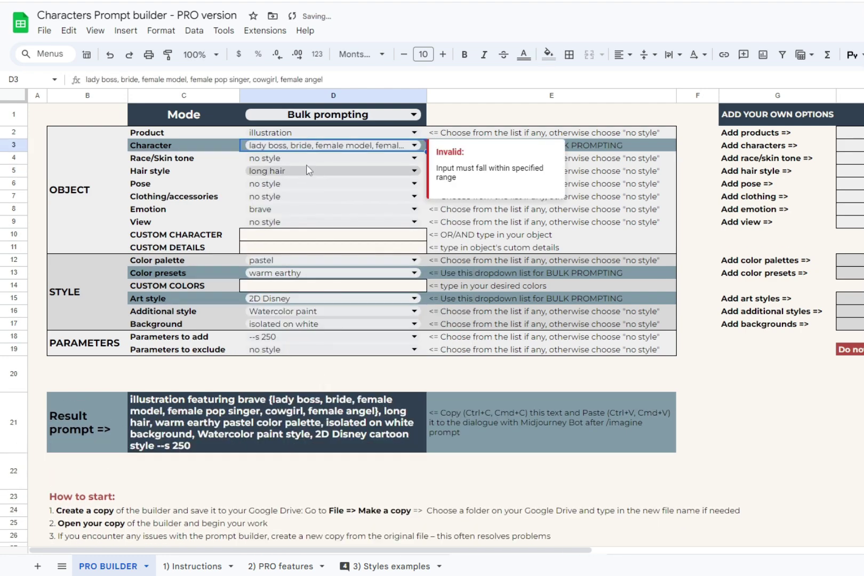
{"action": "left_click", "coordinate": [288, 145]}
{"action": "left_click", "coordinate": [293, 436]}
{"action": "left_click", "coordinate": [288, 145]}
{"action": "left_click", "coordinate": [293, 530]}
{"action": "left_click", "coordinate": [291, 430]}
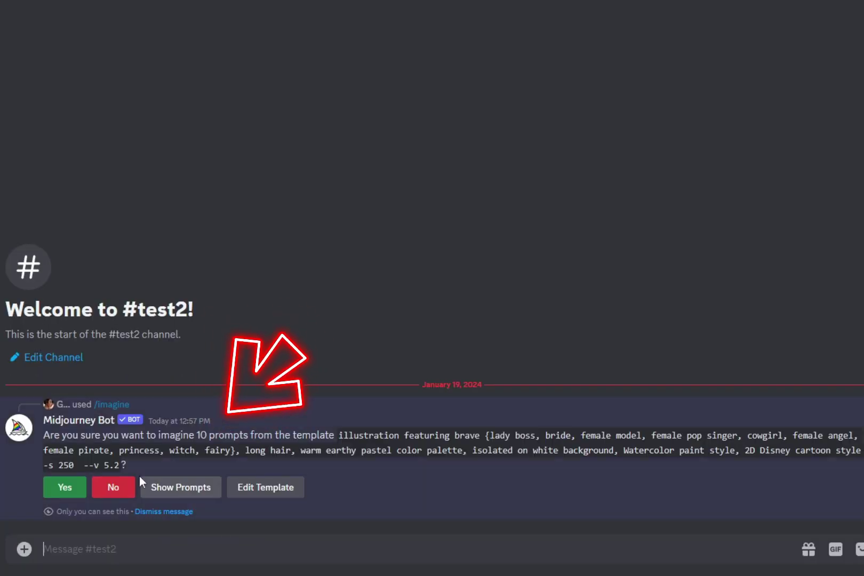
- Confirm generating all ten prompts, then set the builder's pose to sitting
{"action": "left_click", "coordinate": [80, 493]}
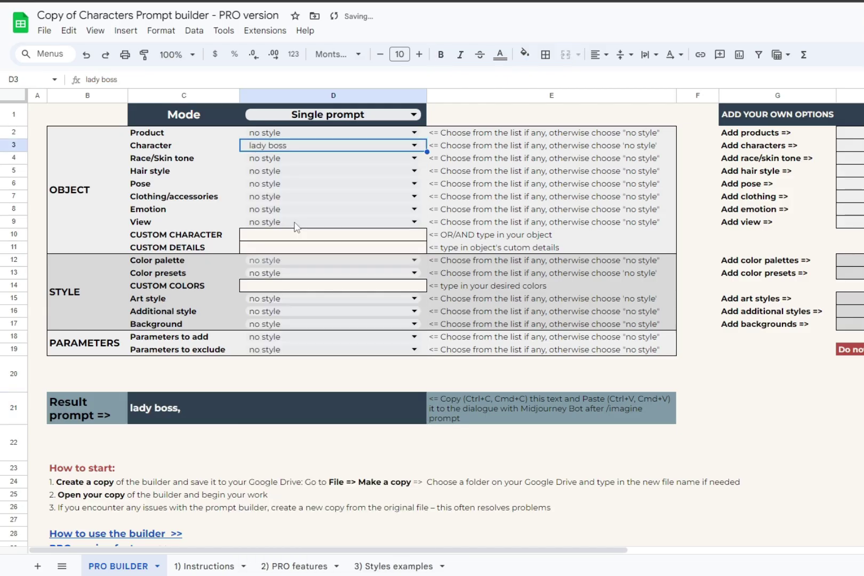
{"action": "left_click", "coordinate": [320, 184]}
{"action": "left_click", "coordinate": [278, 222]}
{"action": "left_click", "coordinate": [331, 298]}
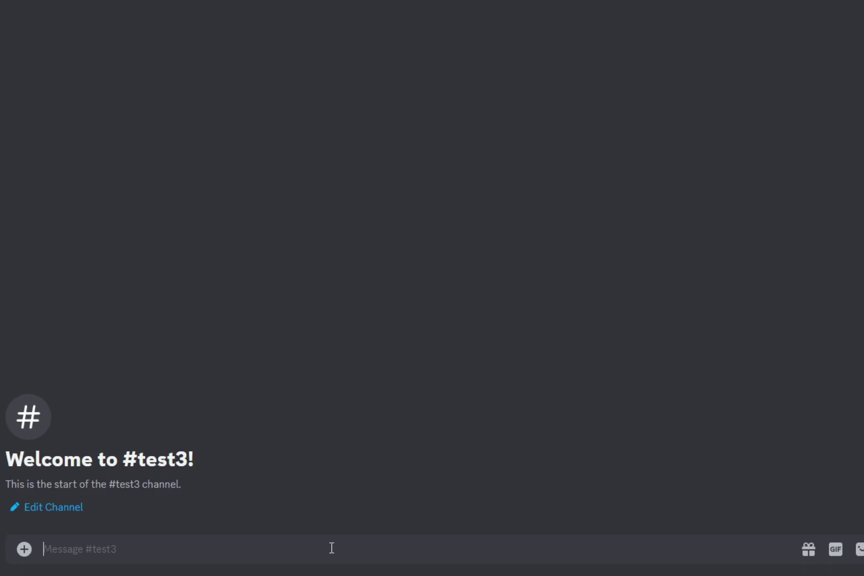
- Send the copied builder prompt to Midjourney with /imagine in #test3
{"action": "type", "text": "/i"}
{"action": "key", "text": "Tab"}
{"action": "type", "text": "Illustration featuring sitting lady boss, Pentimento style, Watercolor paint style --v 6.0"}
{"action": "key", "text": "Return"}
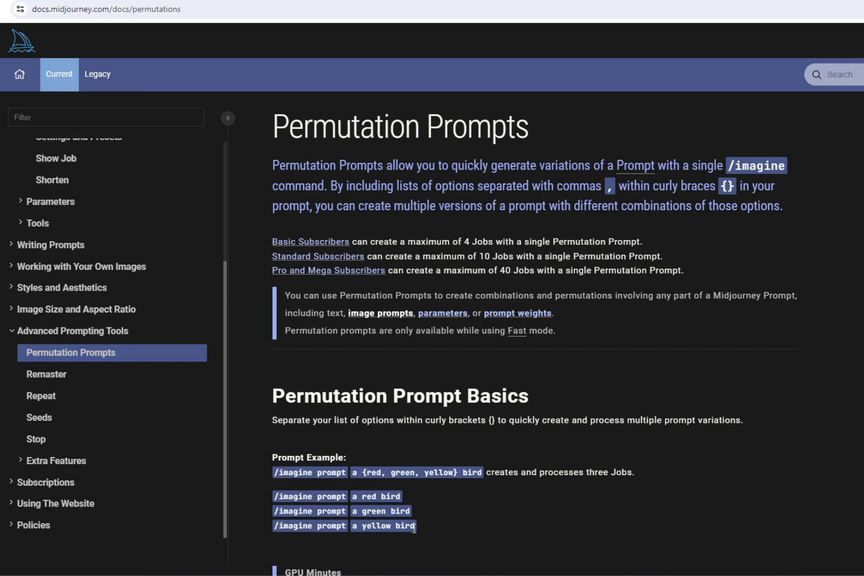
- Scroll the Permutation Prompts page down to the pineapple, blueberry, rambutan and banana bird examples
{"action": "scroll", "coordinate": [505, 503], "scroll_direction": "down", "scroll_amount": 6}
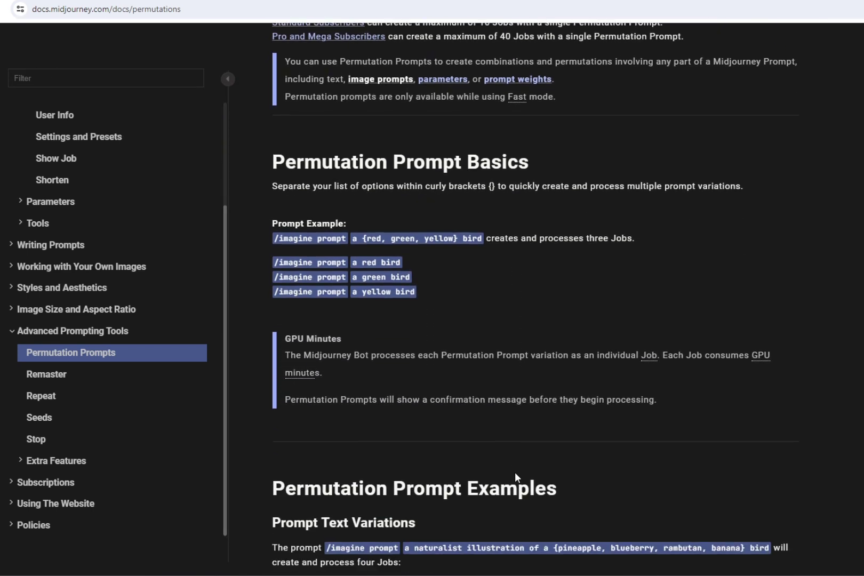
{"action": "scroll", "coordinate": [519, 473], "scroll_direction": "down", "scroll_amount": 2}
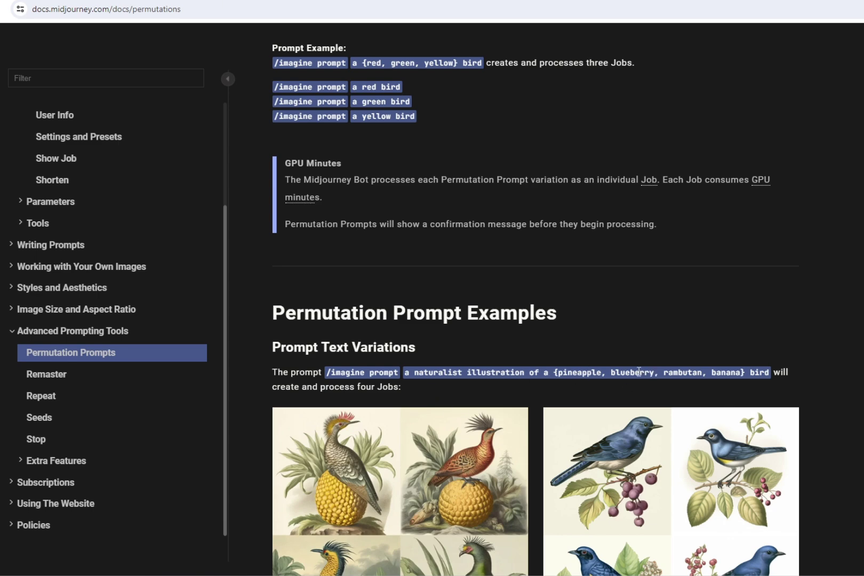
{"action": "scroll", "coordinate": [811, 366], "scroll_direction": "down", "scroll_amount": 5}
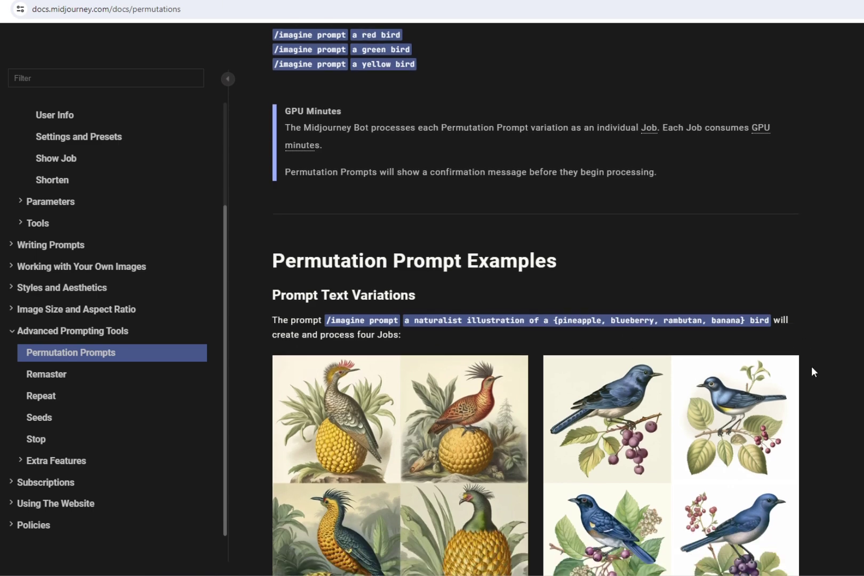
{"action": "scroll", "coordinate": [812, 365], "scroll_direction": "down", "scroll_amount": 1}
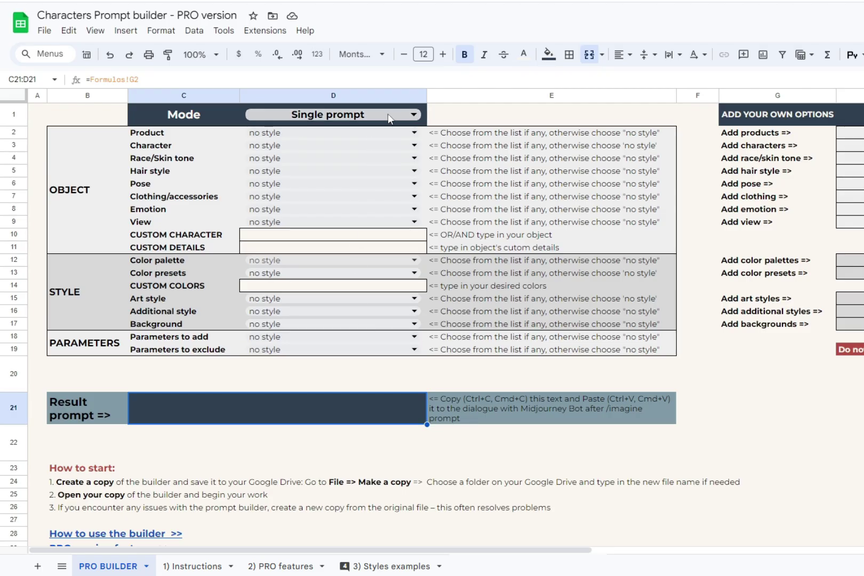
- Switch the builder to Bulk prompting and set Character to female model
{"action": "left_click", "coordinate": [388, 114]}
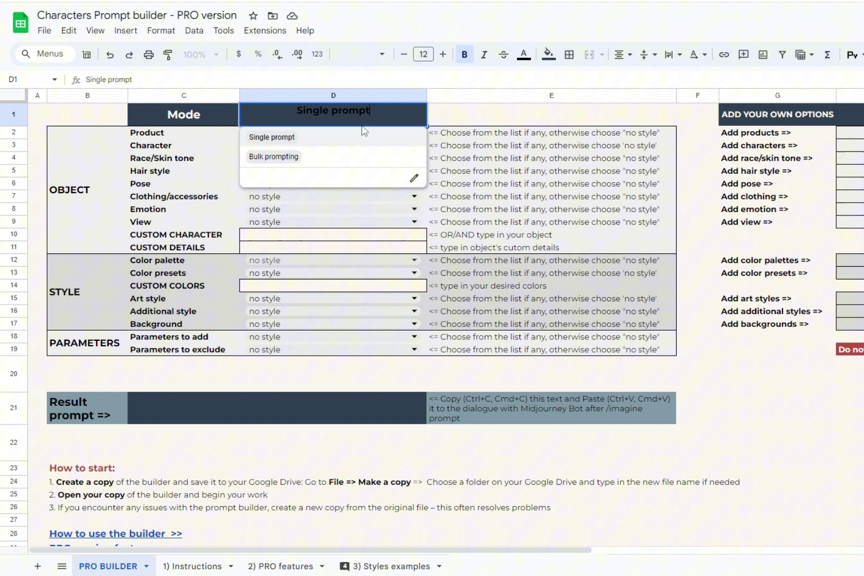
{"action": "left_click", "coordinate": [313, 160]}
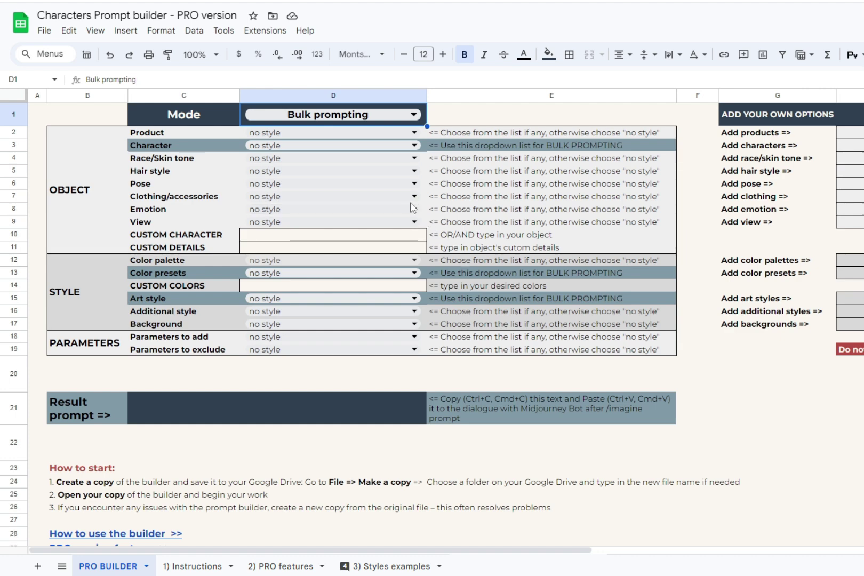
{"action": "left_click", "coordinate": [293, 146]}
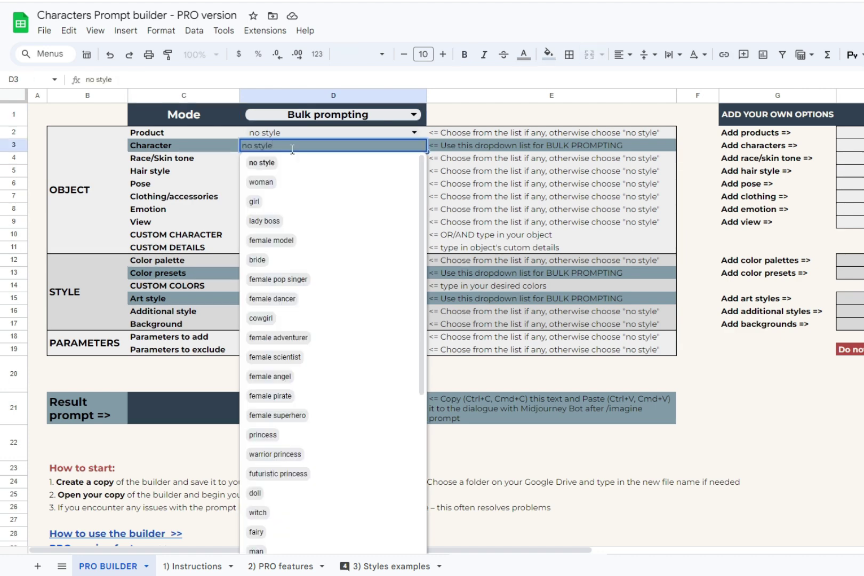
{"action": "left_click", "coordinate": [292, 241]}
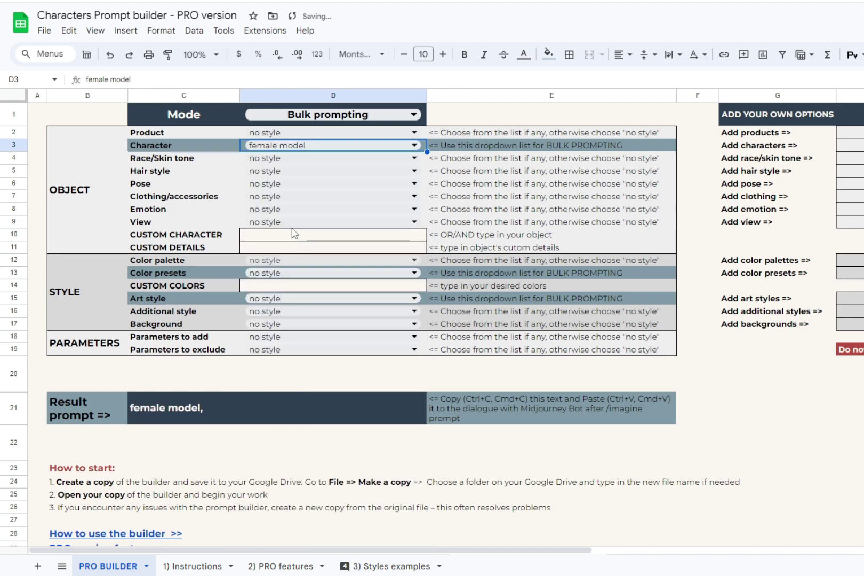
- Add long hair, front full body view and --ar 9:16, then select the Result prompt
{"action": "left_click", "coordinate": [279, 172]}
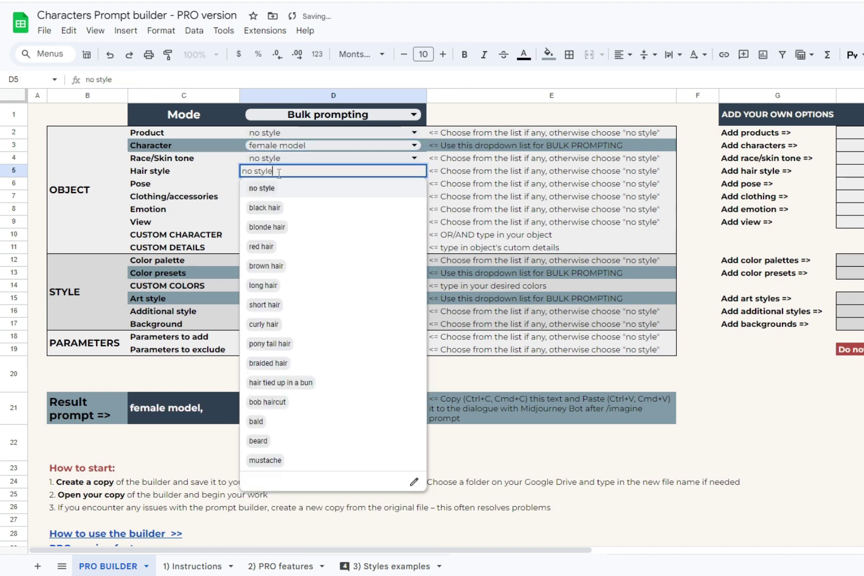
{"action": "left_click", "coordinate": [302, 286]}
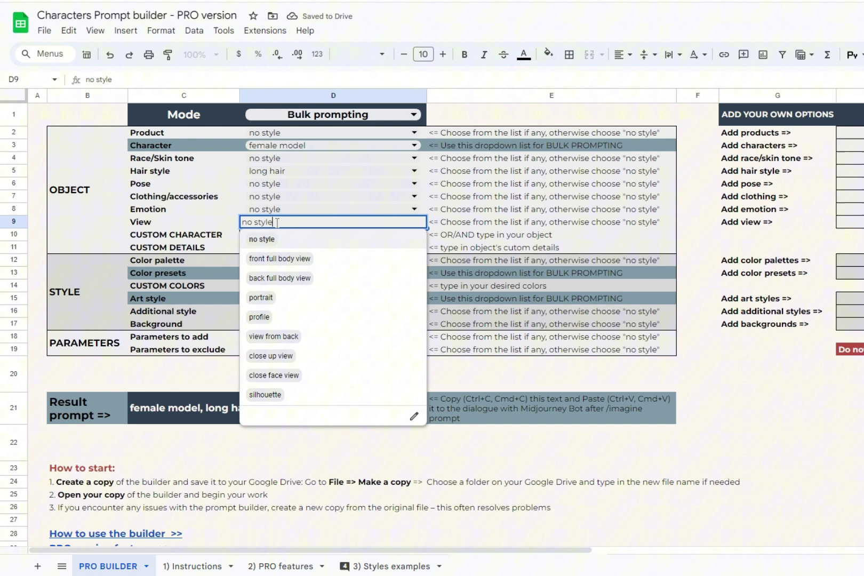
{"action": "left_click", "coordinate": [292, 259]}
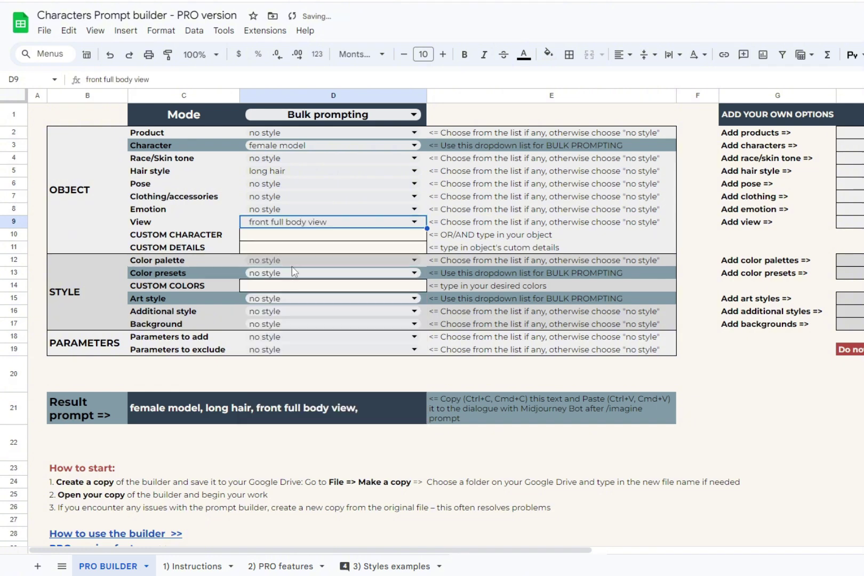
{"action": "left_click", "coordinate": [288, 337]}
{"action": "scroll", "coordinate": [303, 416], "scroll_direction": "down", "scroll_amount": 5}
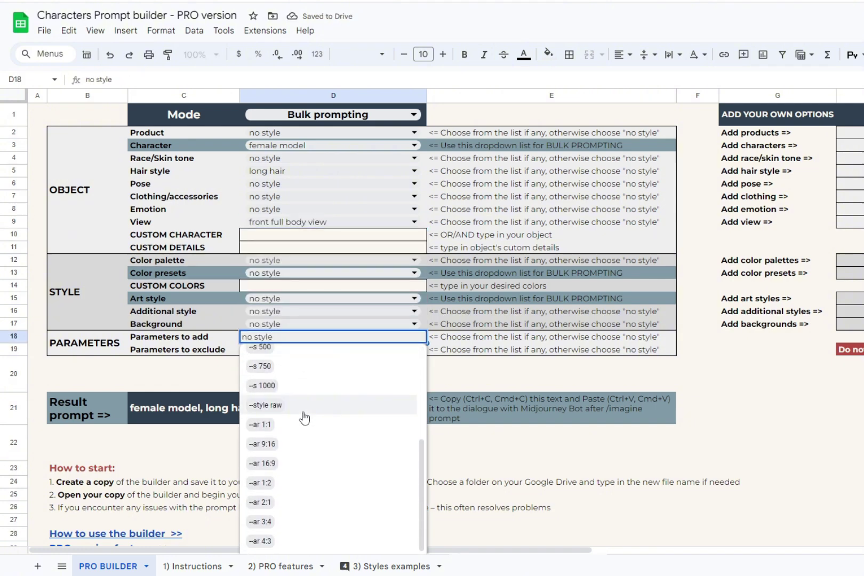
{"action": "left_click", "coordinate": [306, 444]}
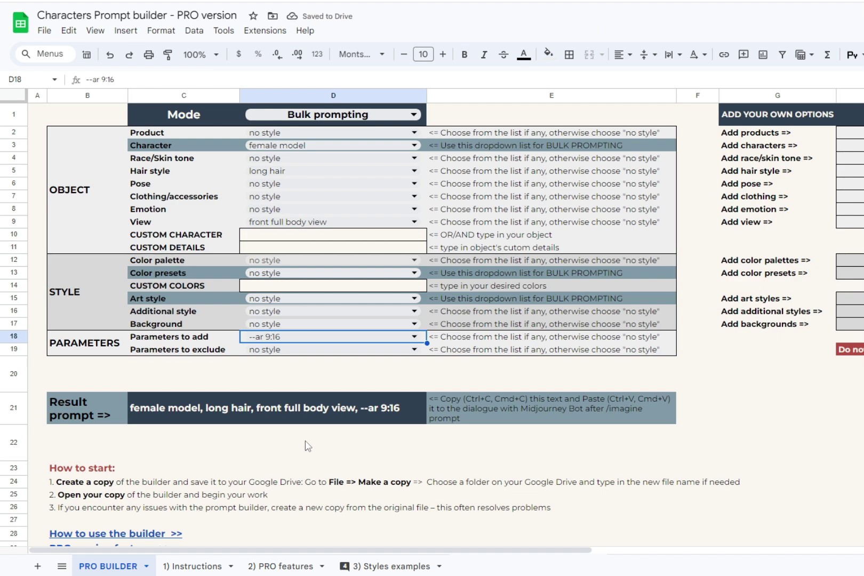
{"action": "left_click", "coordinate": [332, 408]}
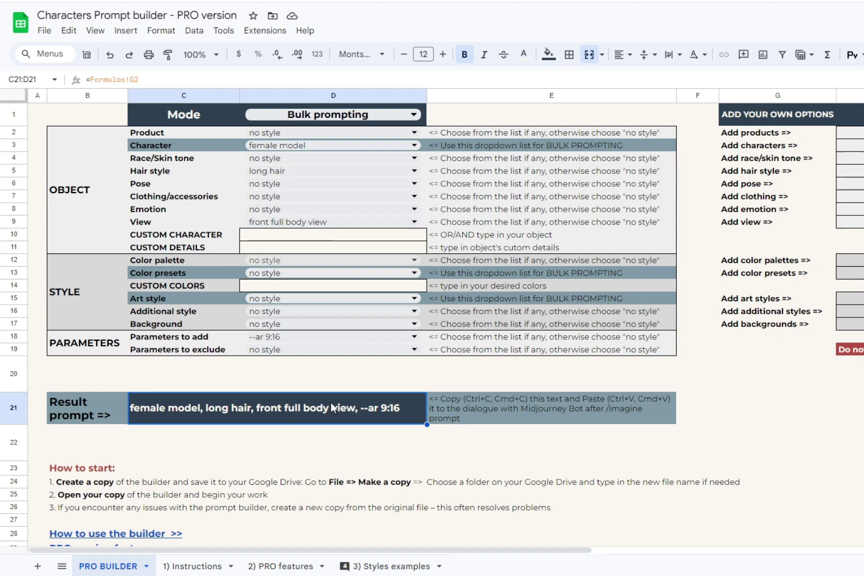
- Tick 2D Disney and 3D Pixar as art styles and inspect the Result prompt
{"action": "left_click", "coordinate": [306, 306]}
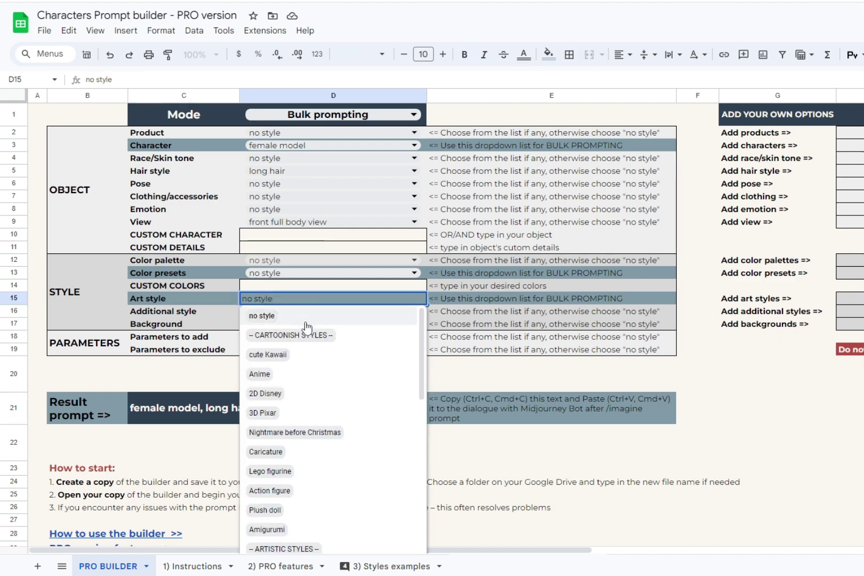
{"action": "left_click", "coordinate": [310, 393]}
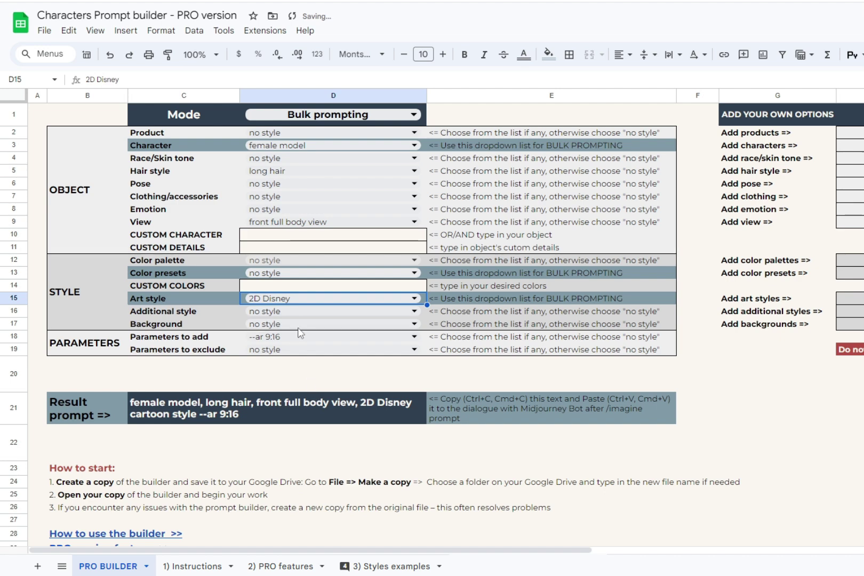
{"action": "double_click", "coordinate": [297, 299]}
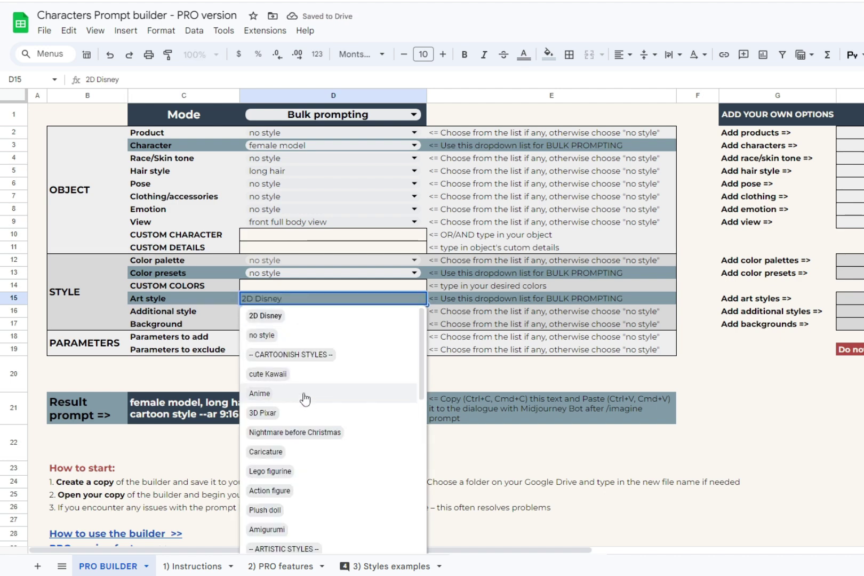
{"action": "left_click", "coordinate": [308, 412]}
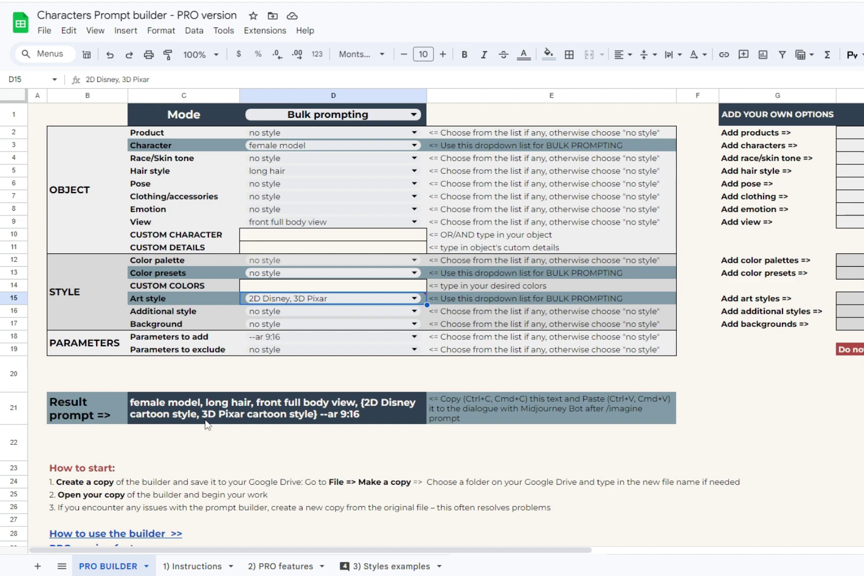
{"action": "left_click", "coordinate": [405, 421]}
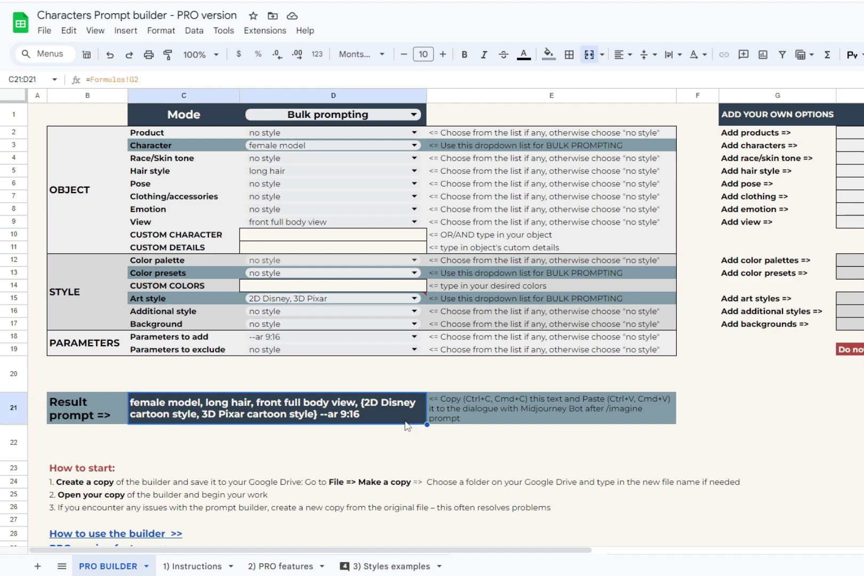
- Add Caricature, Concept Art and Glampunk to the art styles and select the Result prompt
{"action": "mouse_move", "coordinate": [423, 301]}
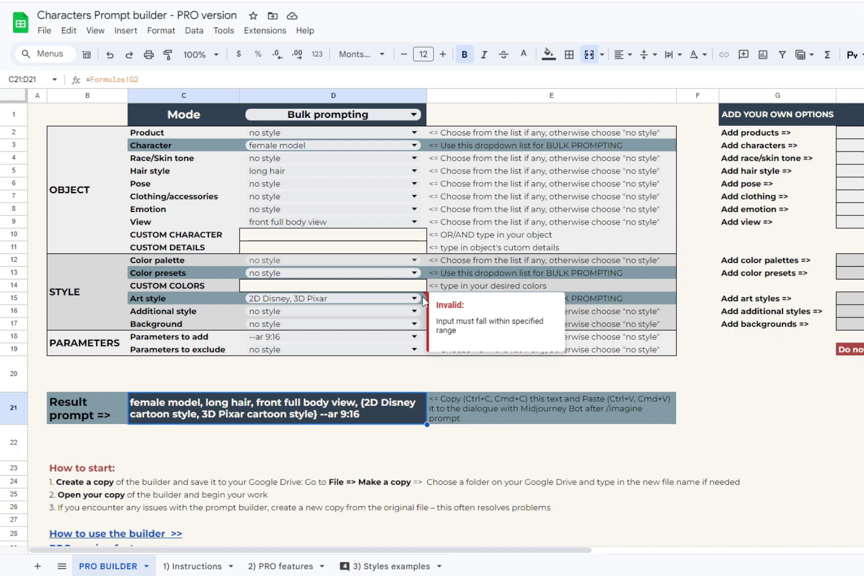
{"action": "left_click", "coordinate": [425, 302]}
{"action": "left_click", "coordinate": [266, 453]}
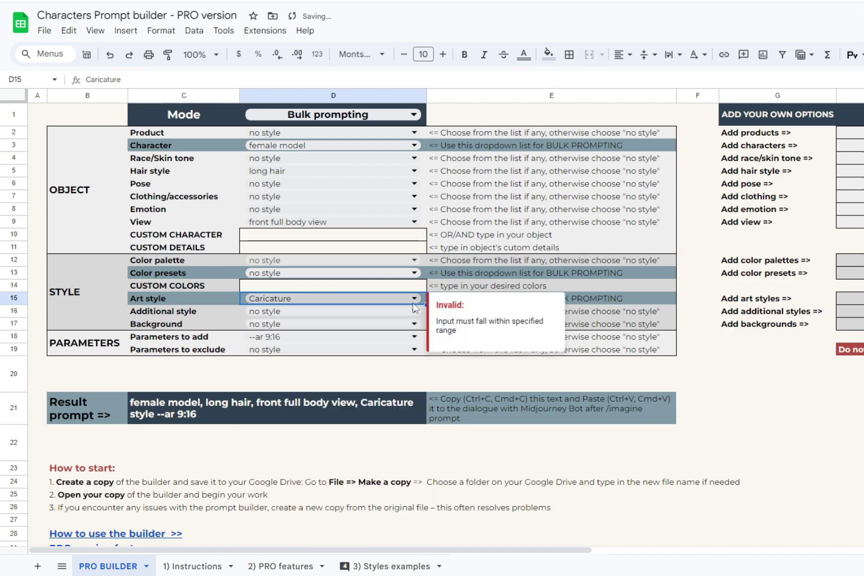
{"action": "left_click", "coordinate": [415, 298]}
{"action": "scroll", "coordinate": [344, 497], "scroll_direction": "down", "scroll_amount": 2}
{"action": "left_click", "coordinate": [374, 466]}
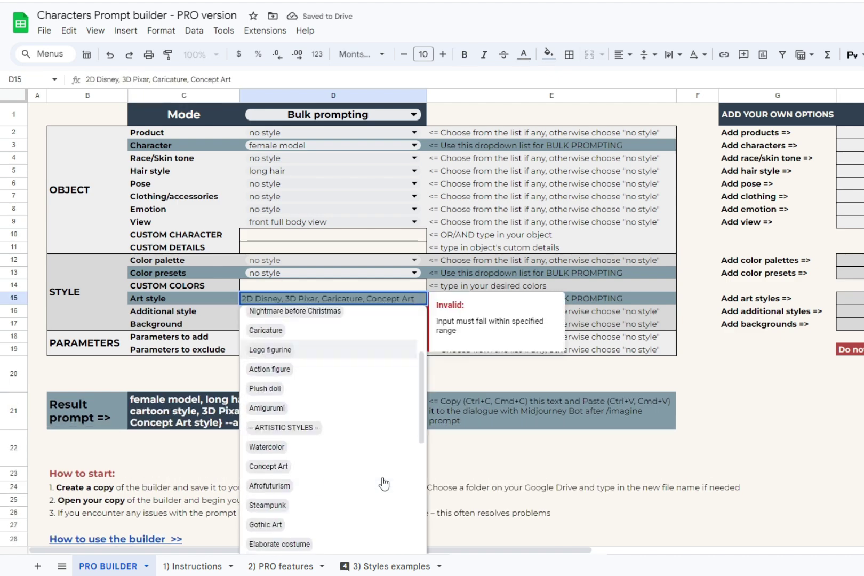
{"action": "scroll", "coordinate": [384, 484], "scroll_direction": "down", "scroll_amount": 2}
{"action": "left_click", "coordinate": [385, 486]}
{"action": "left_click", "coordinate": [322, 421]}
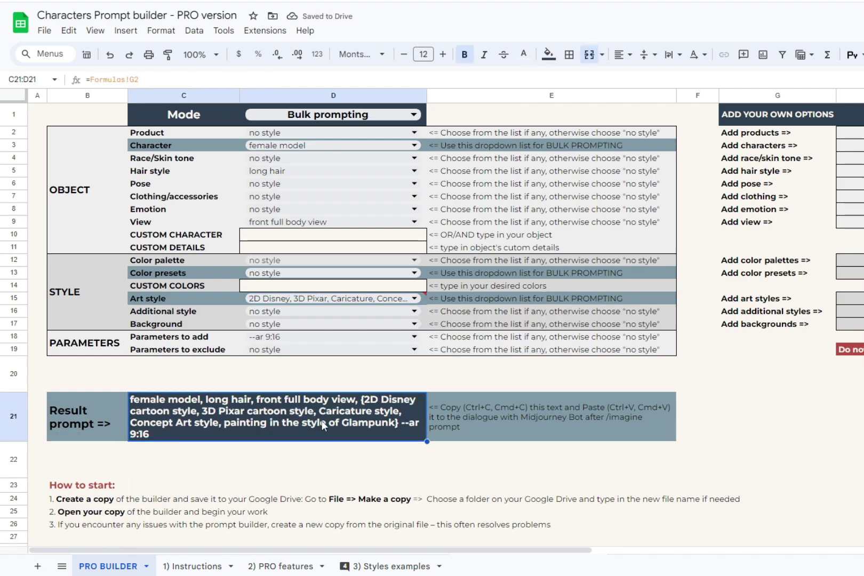
- Copy the Result prompt, send it via /imagine in Discord, and confirm all five prompts
{"action": "key", "text": "ctrl+c"}
{"action": "key", "text": "alt+Tab"}
{"action": "type", "text": "/"}
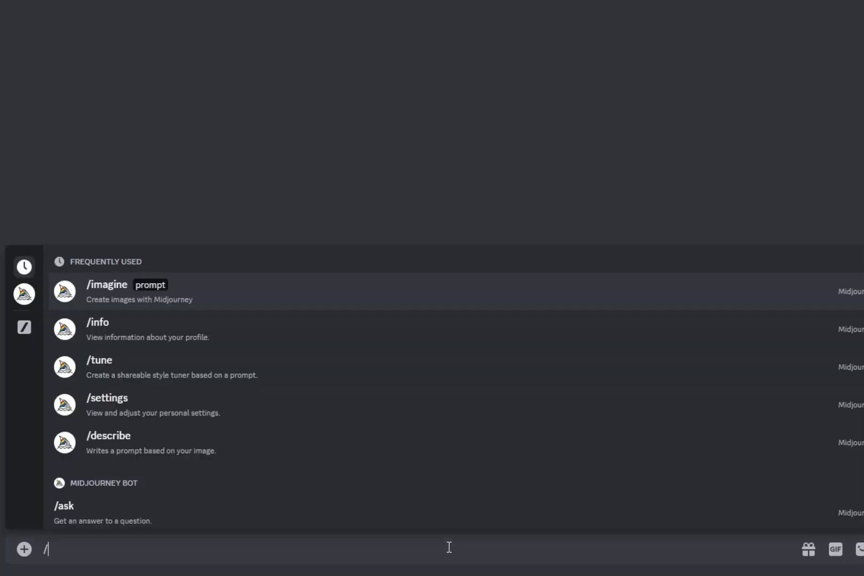
{"action": "type", "text": "i"}
{"action": "key", "text": "Return"}
{"action": "key", "text": "ctrl+v"}
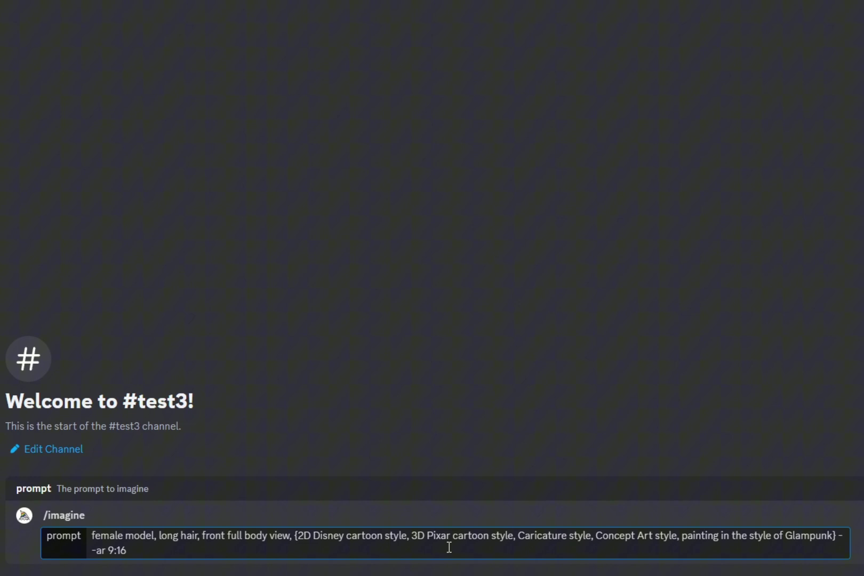
{"action": "key", "text": "Return"}
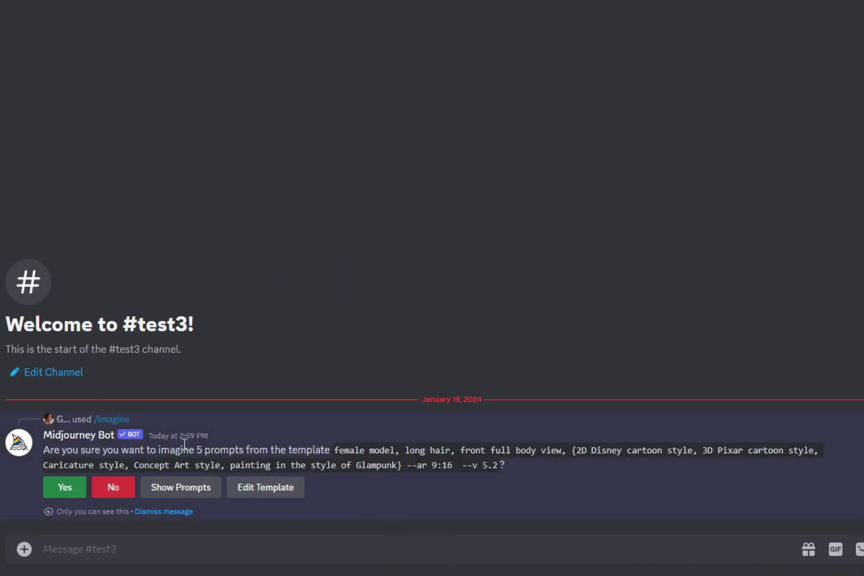
{"action": "left_click", "coordinate": [69, 487]}
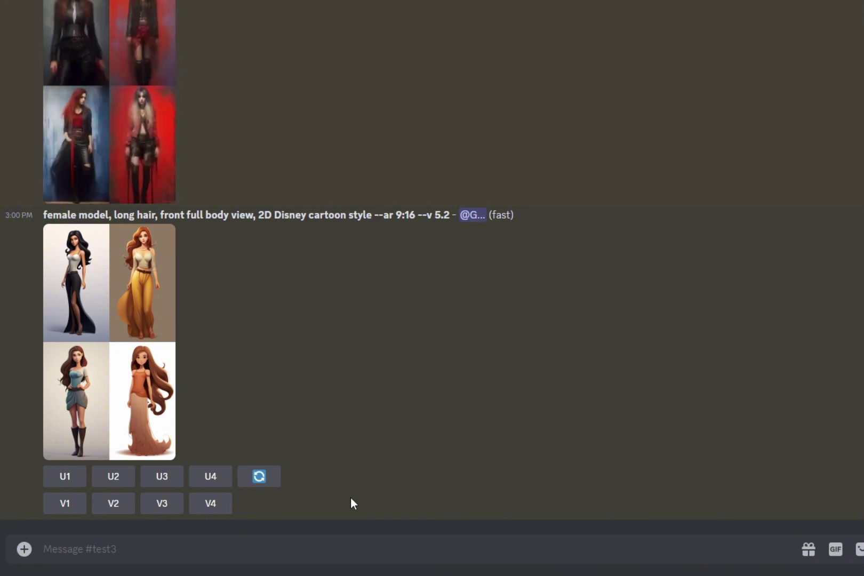
{"action": "scroll", "coordinate": [350, 498], "scroll_direction": "up", "scroll_amount": 15}
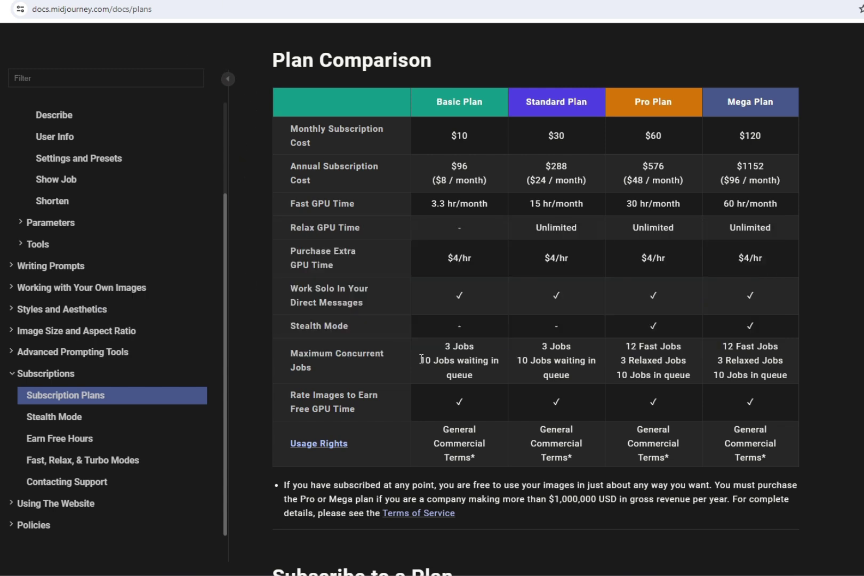
- Check the Basic Plan queued-job limit, then add warm earthy colours and 2D Disney, 3D Pixar styles
{"action": "left_click_drag", "start_coordinate": [429, 359], "coordinate": [777, 376]}
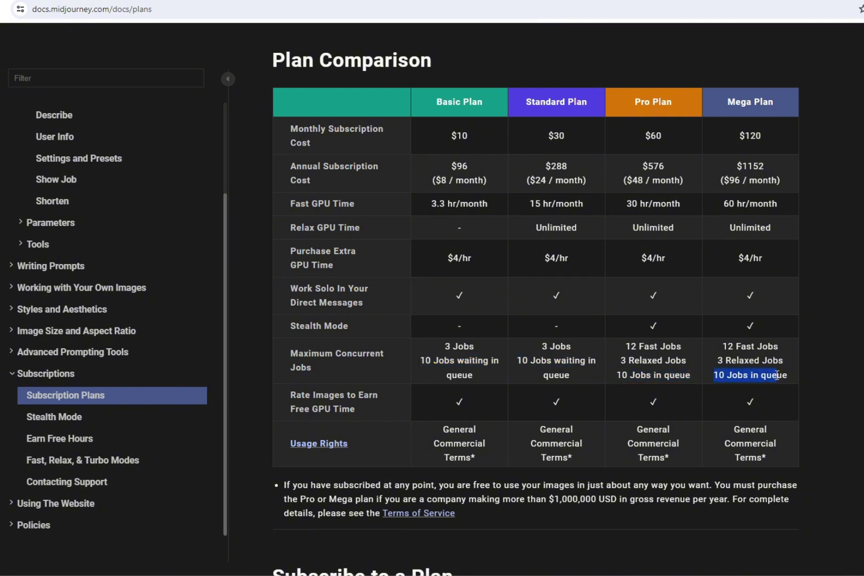
{"action": "left_click", "coordinate": [783, 375]}
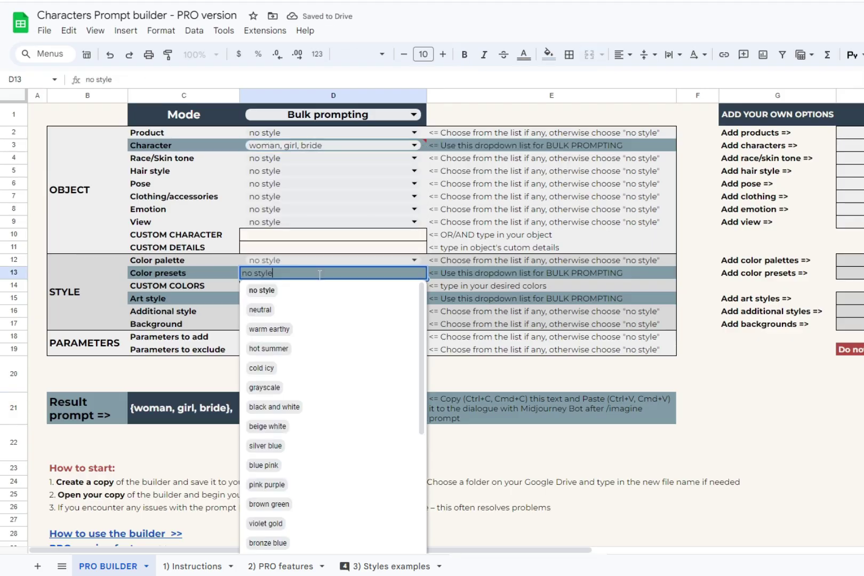
{"action": "left_click", "coordinate": [328, 331]}
{"action": "left_click", "coordinate": [331, 298]}
{"action": "left_click", "coordinate": [306, 421]}
{"action": "left_click", "coordinate": [304, 399]}
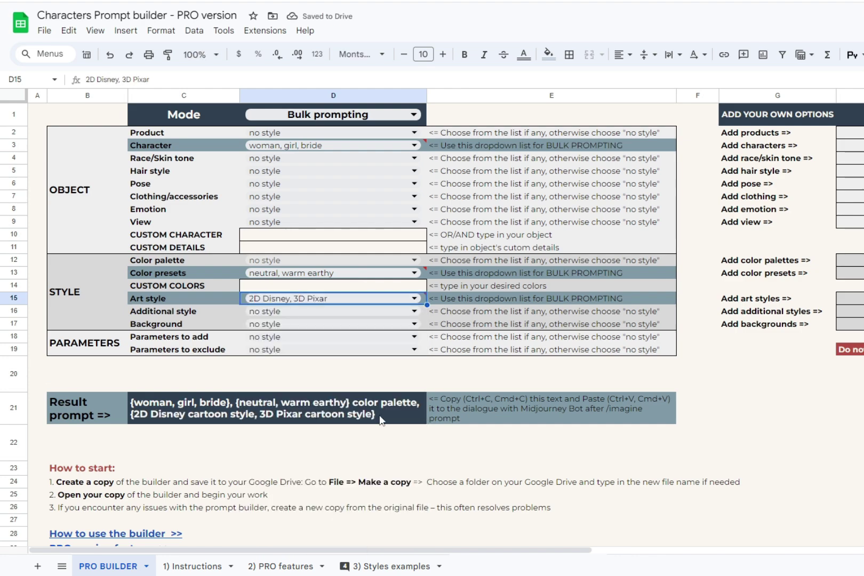
- Send the copied result prompt via /imagine and read Midjourney's too-many-prompts error
{"action": "left_click", "coordinate": [381, 420]}
{"action": "key", "text": "ctrl+c"}
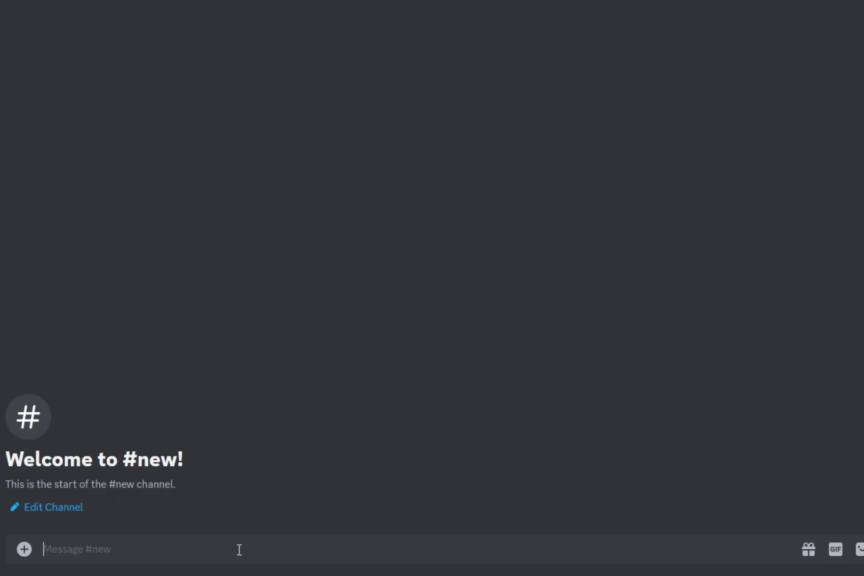
{"action": "type", "text": "/ima"}
{"action": "key", "text": "Tab"}
{"action": "key", "text": "ctrl+v"}
{"action": "key", "text": "Return"}
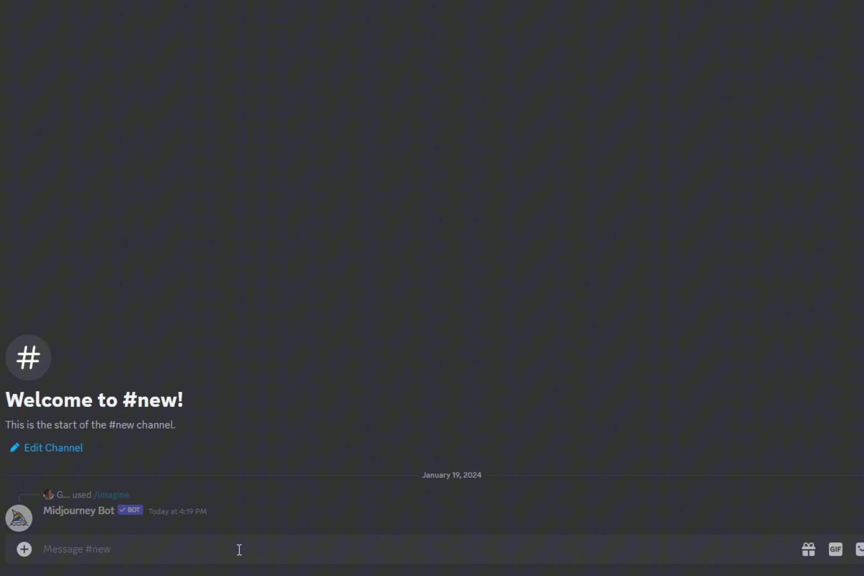
{"action": "left_click_drag", "start_coordinate": [78, 408], "coordinate": [296, 442]}
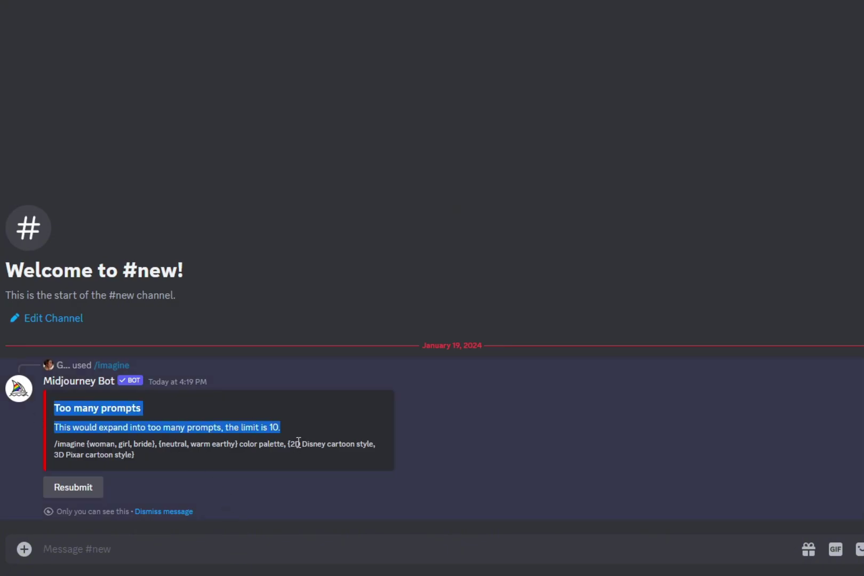
{"action": "left_click", "coordinate": [300, 444]}
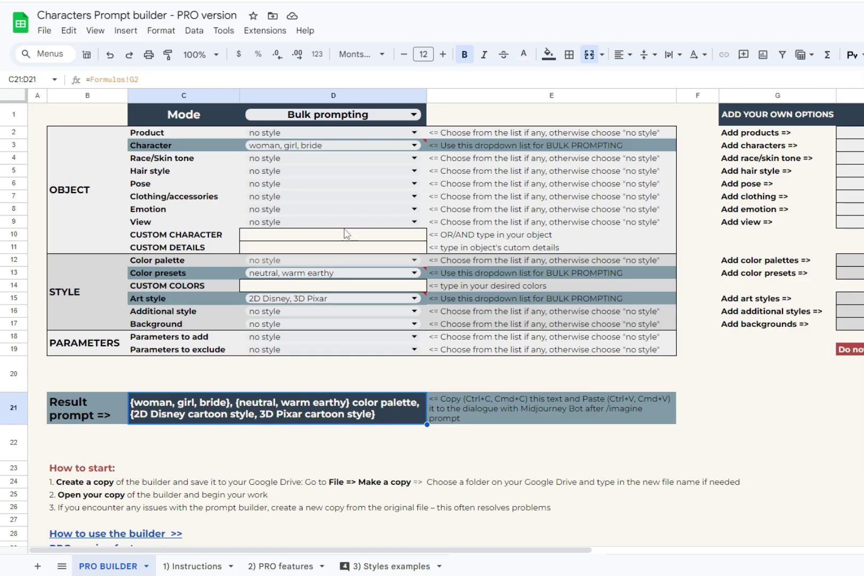
- Replace the Character selections with woman and girl in the builder
{"action": "key", "text": "BackSpace"}
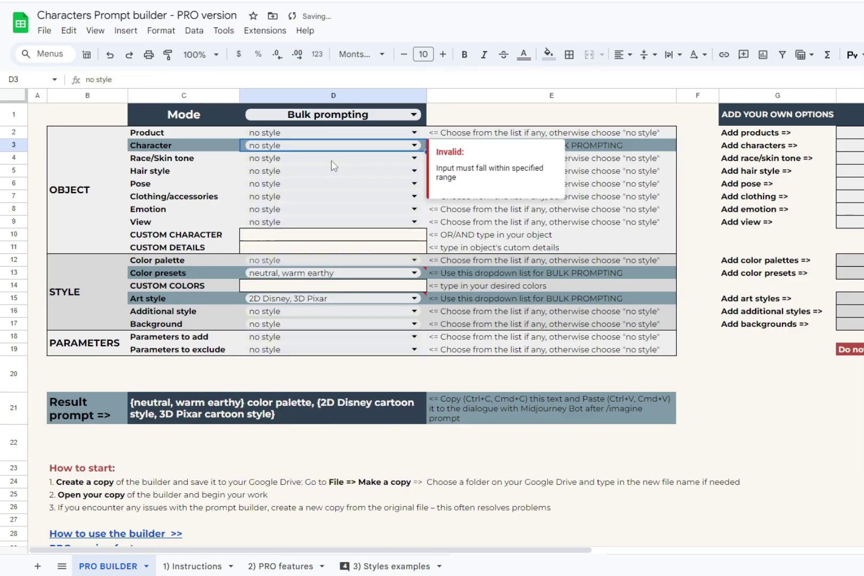
{"action": "type", "text": "woman, girl"}
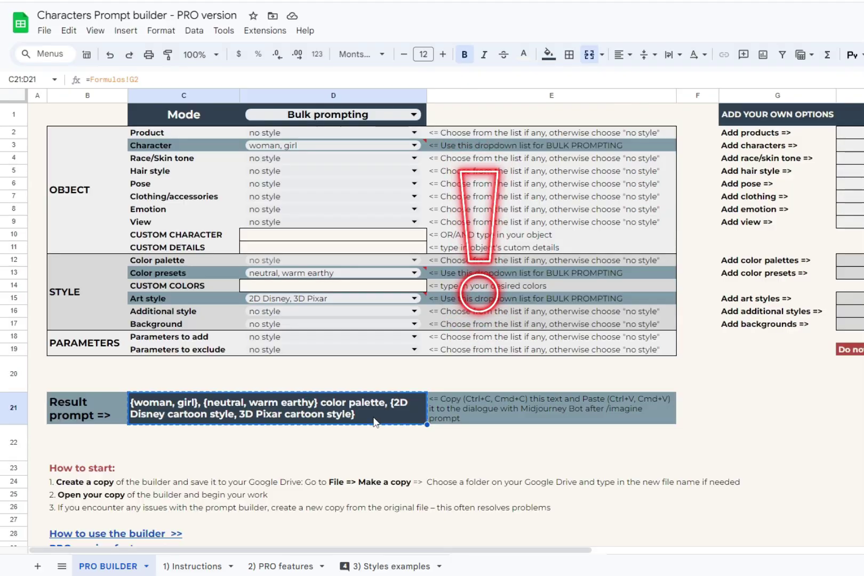
{"action": "left_click", "coordinate": [395, 123]}
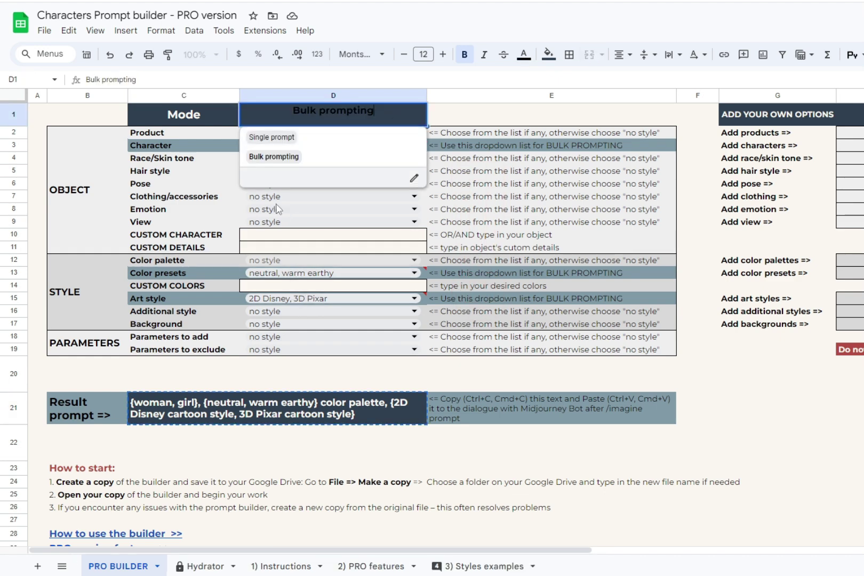
- Switch Mode to Single prompt, then back to Bulk prompting
{"action": "left_click", "coordinate": [310, 140]}
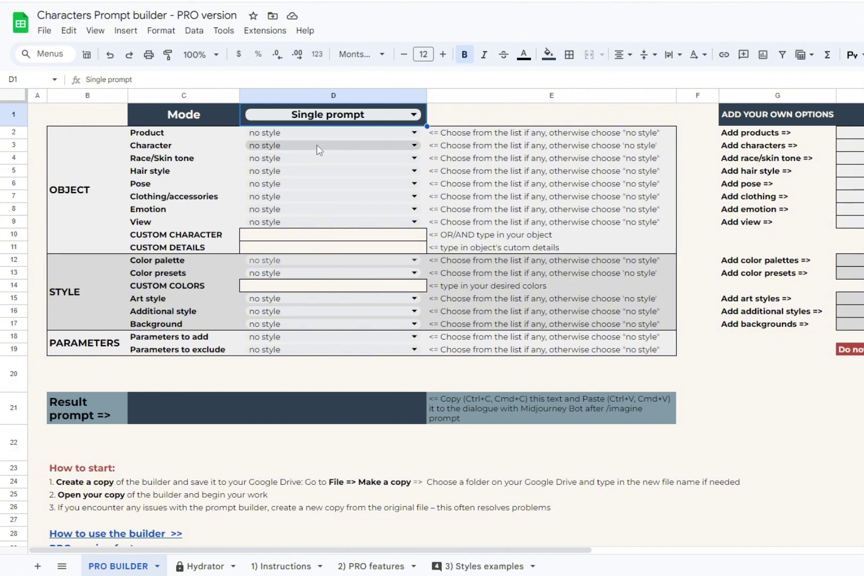
{"action": "left_click", "coordinate": [317, 114]}
{"action": "left_click", "coordinate": [318, 153]}
- Try female model, lady boss and bride as Character, then reset it to no style
{"action": "left_click", "coordinate": [318, 148]}
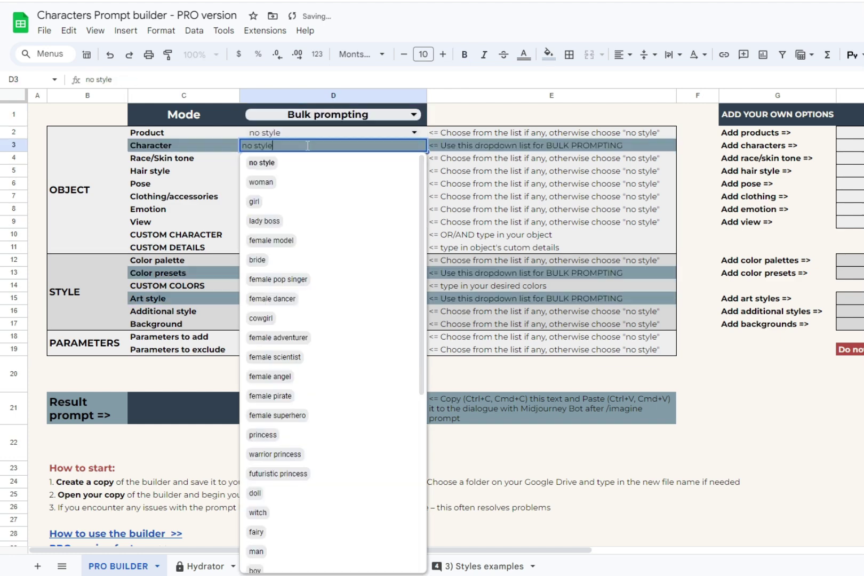
{"action": "left_click", "coordinate": [318, 247]}
{"action": "left_click", "coordinate": [317, 150]}
{"action": "left_click", "coordinate": [320, 241]}
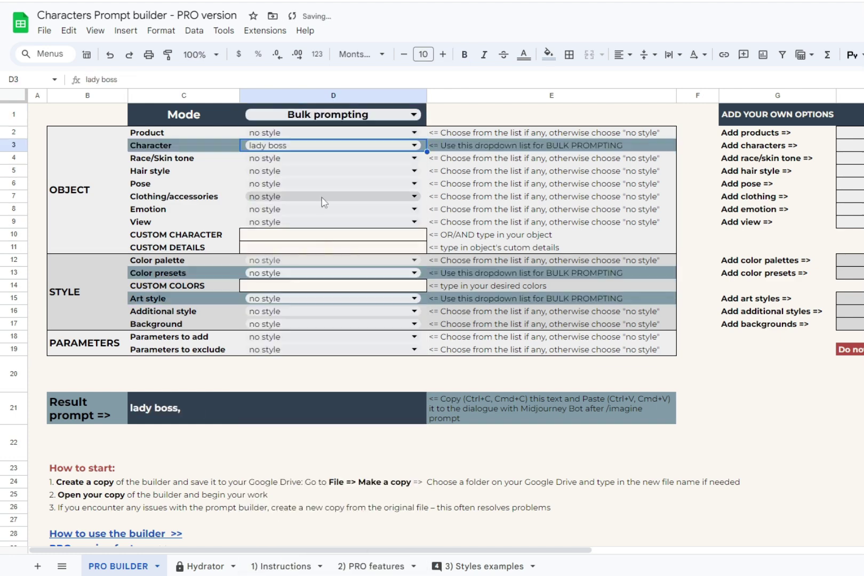
{"action": "left_click", "coordinate": [317, 153]}
{"action": "left_click", "coordinate": [323, 263]}
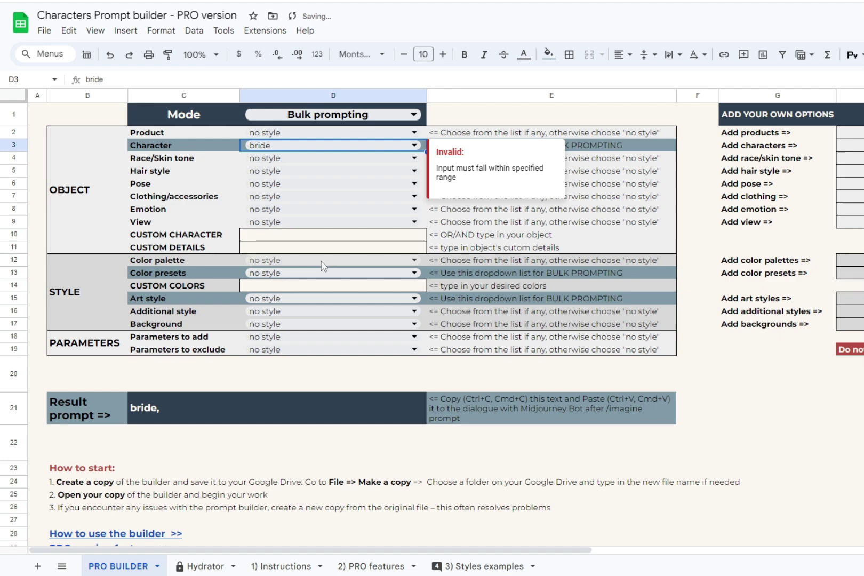
{"action": "left_click", "coordinate": [320, 145]}
{"action": "left_click", "coordinate": [265, 162]}
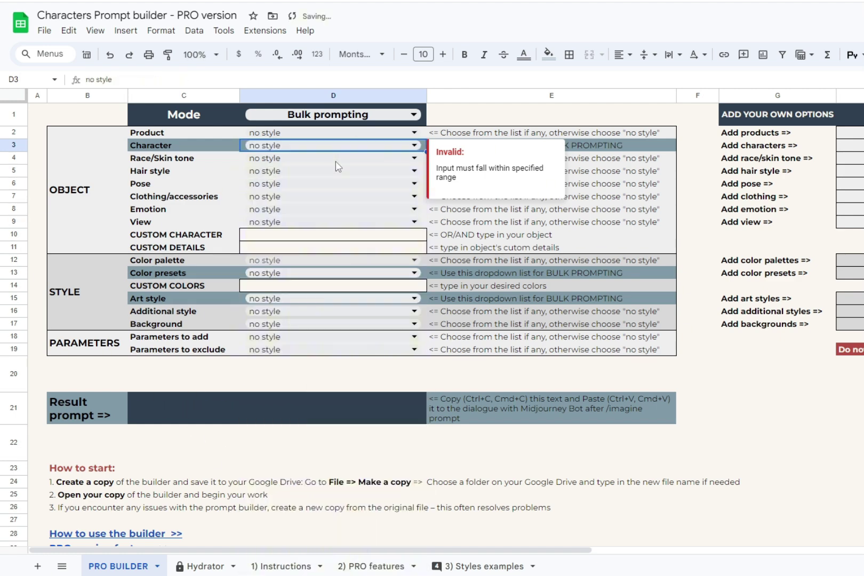
- Pick woman, lady boss and female model as Character choices
{"action": "left_click", "coordinate": [320, 145]}
{"action": "left_click", "coordinate": [332, 184]}
{"action": "left_click", "coordinate": [328, 149]}
{"action": "left_click", "coordinate": [331, 221]}
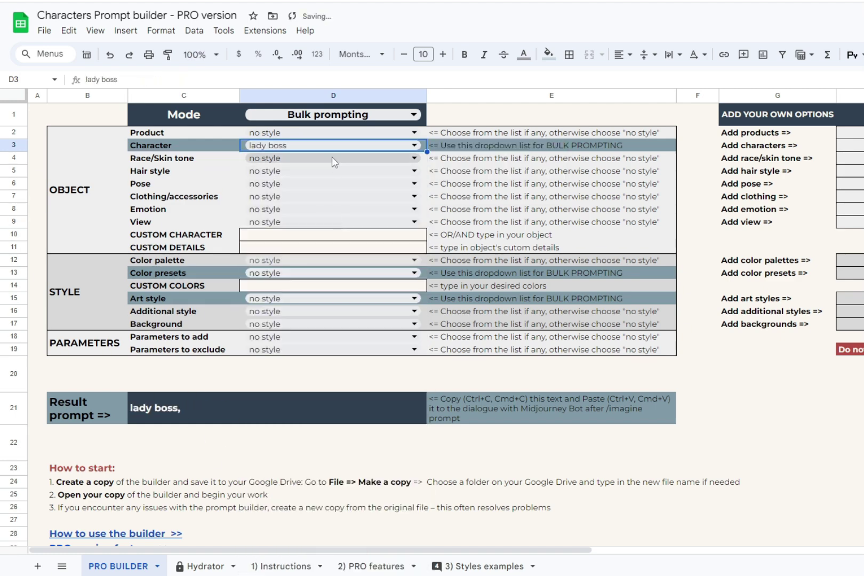
{"action": "left_click", "coordinate": [329, 151]}
{"action": "left_click", "coordinate": [336, 240]}
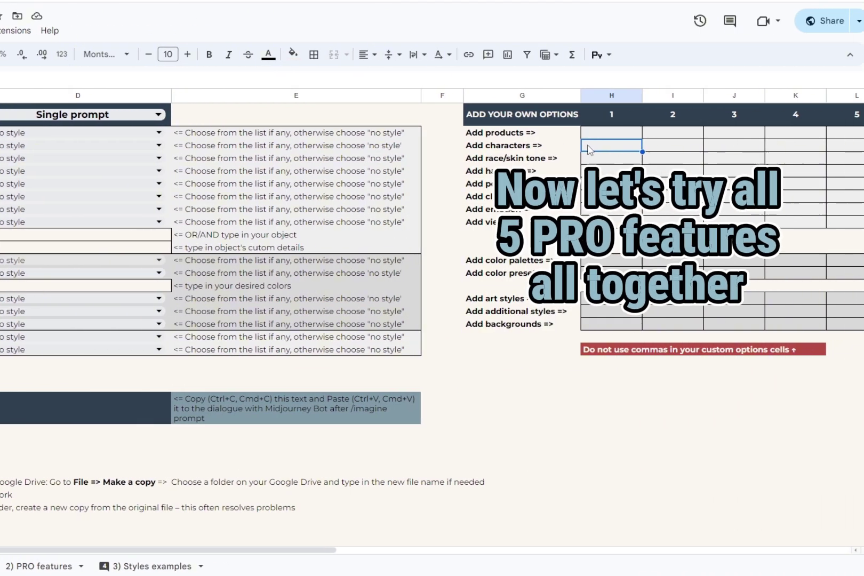
- Enter custom characters 'girl reading a book', 'fallen angel' and 'couple' in H3:J3
{"action": "type", "text": "girl reading a book"}
{"action": "key", "text": "Tab"}
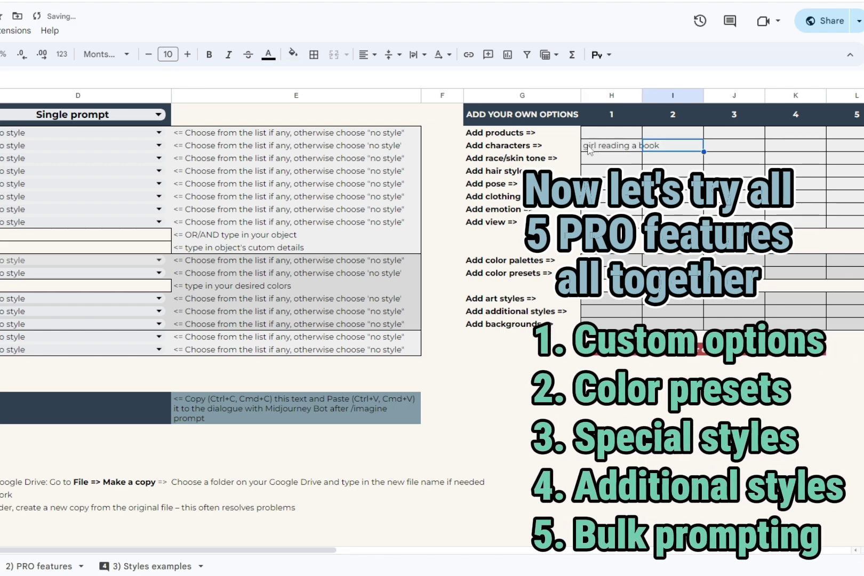
{"action": "key", "text": "Tab"}
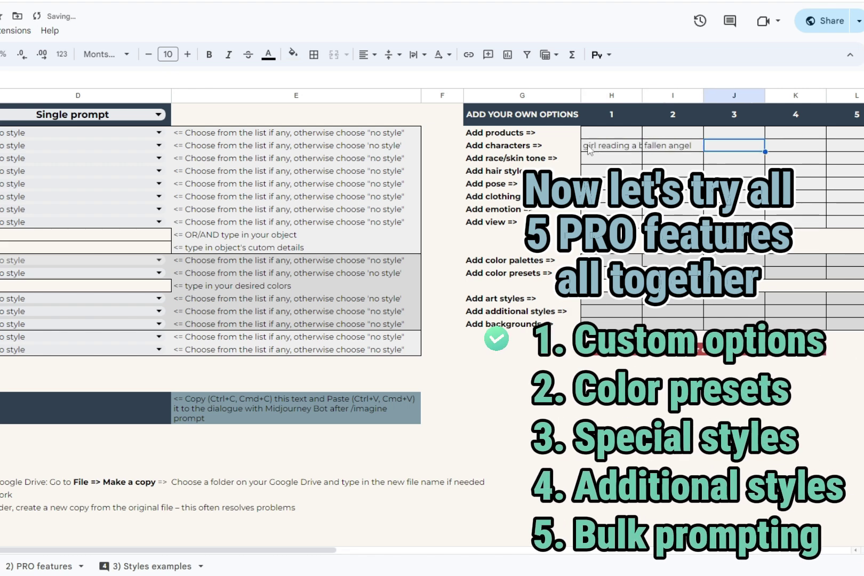
{"action": "type", "text": "couple"}
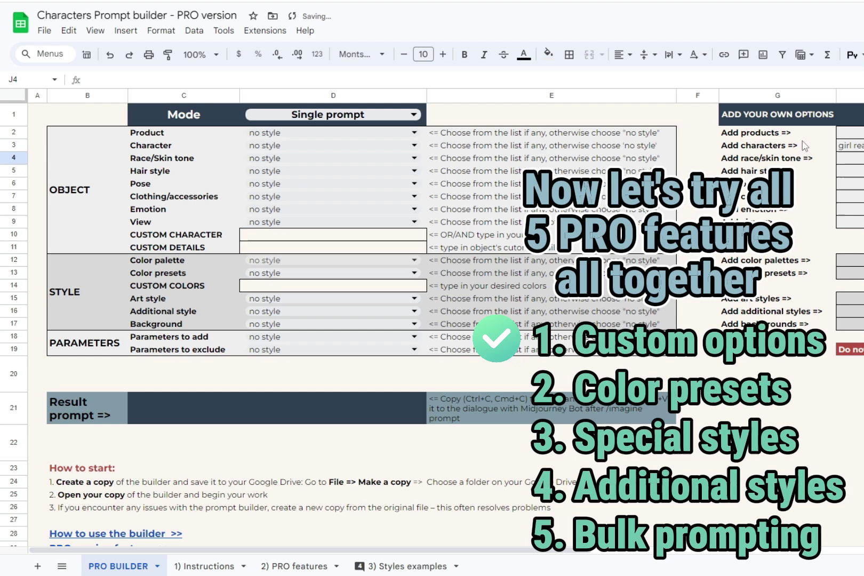
- Switch to Bulk prompting and select girl reading a book, fallen angel and couple in love
{"action": "left_click", "coordinate": [33, 115]}
{"action": "left_click", "coordinate": [63, 154]}
{"action": "left_click", "coordinate": [318, 145]}
{"action": "left_click", "coordinate": [317, 179]}
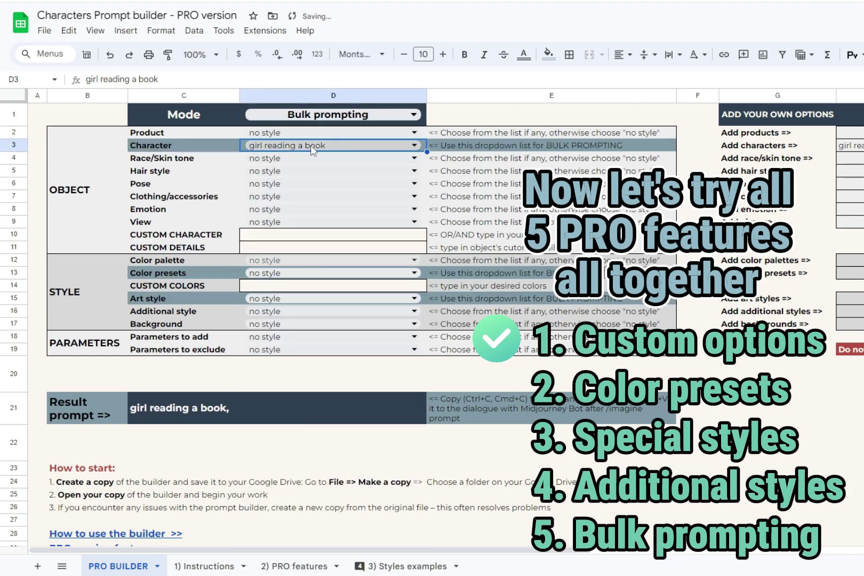
{"action": "left_click", "coordinate": [319, 145]}
{"action": "left_click", "coordinate": [317, 202]}
{"action": "left_click", "coordinate": [313, 146]}
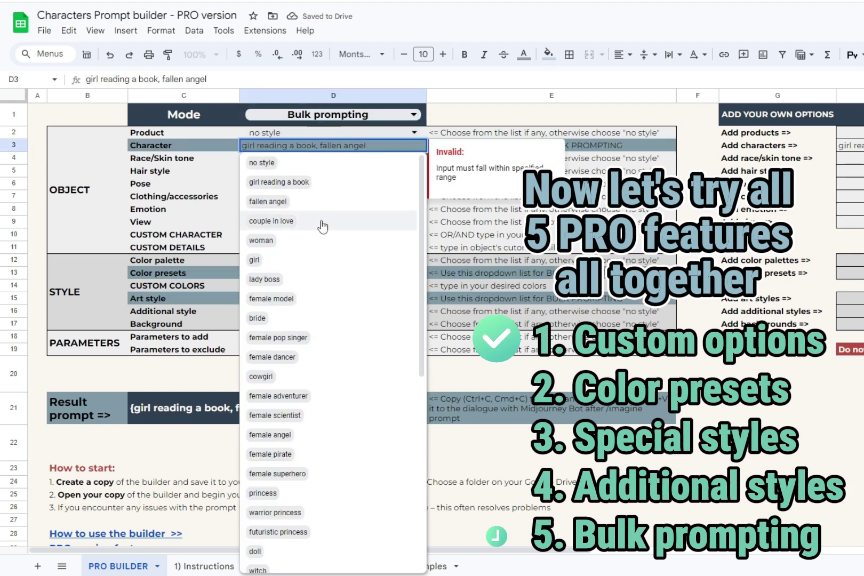
{"action": "left_click", "coordinate": [322, 224]}
- Set Color palette to bright, Color presets to neutral and custom colour to white
{"action": "left_click", "coordinate": [285, 262]}
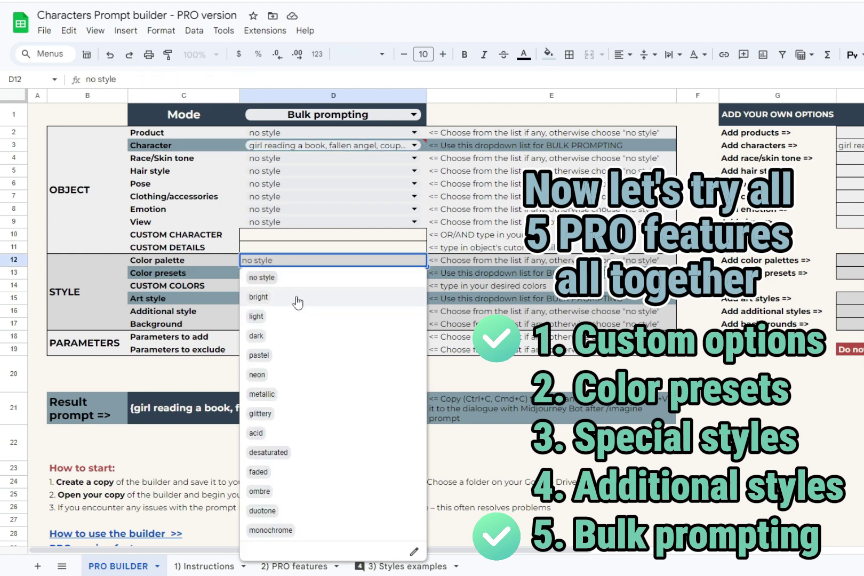
{"action": "left_click", "coordinate": [297, 302]}
{"action": "left_click", "coordinate": [288, 273]}
{"action": "left_click", "coordinate": [288, 310]}
{"action": "left_click", "coordinate": [283, 291]}
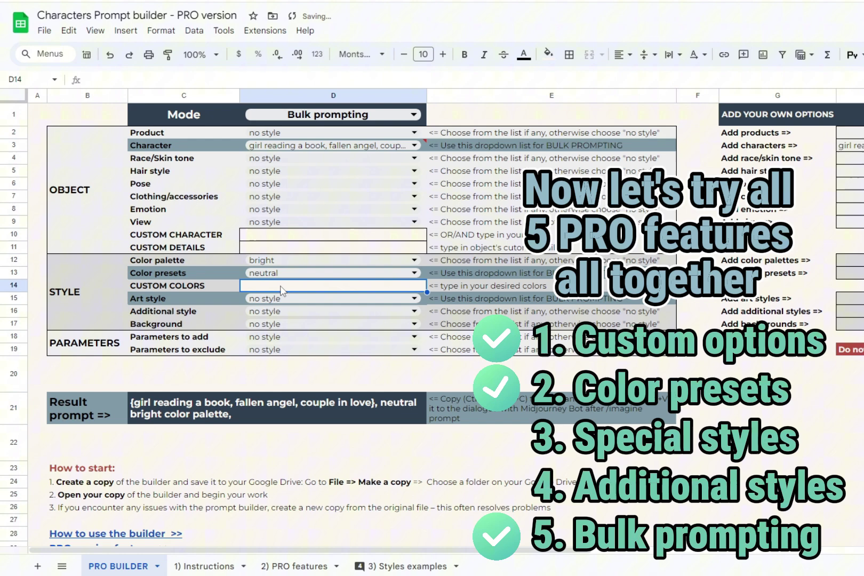
{"action": "type", "text": "white"}
{"action": "key", "text": "Return"}
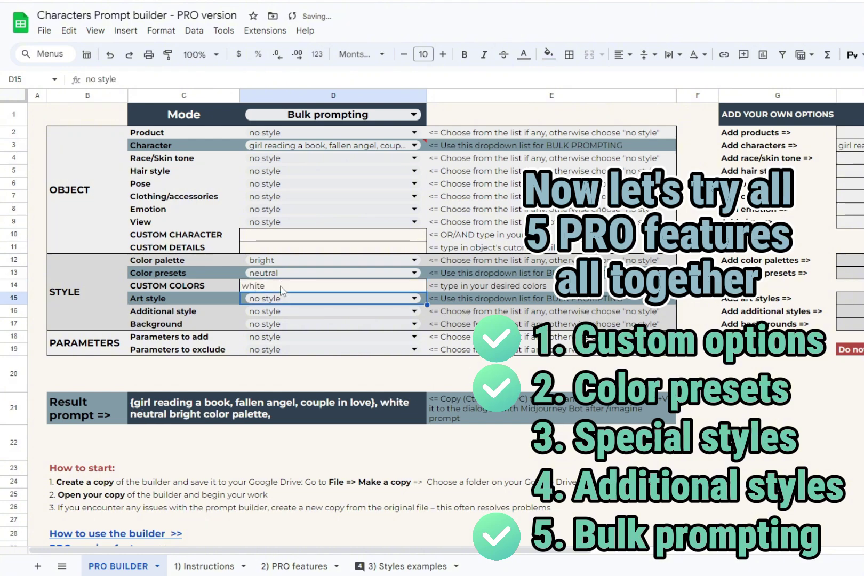
- Add Nightmare before Christmas style, Modern 3d cartoon art style and --ar 9:16
{"action": "left_click", "coordinate": [291, 313]}
{"action": "left_click", "coordinate": [325, 447]}
{"action": "left_click", "coordinate": [330, 298]}
{"action": "scroll", "coordinate": [336, 459], "scroll_direction": "down", "scroll_amount": 5}
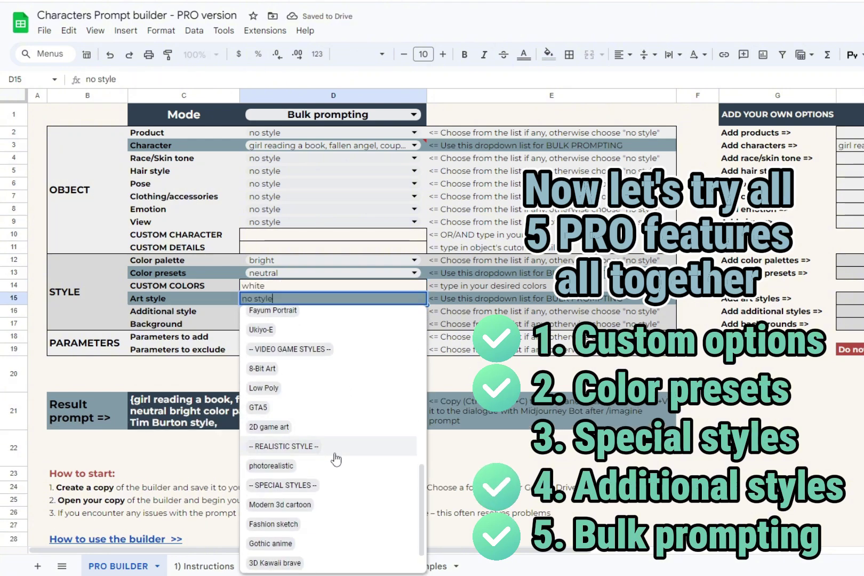
{"action": "scroll", "coordinate": [336, 459], "scroll_direction": "down", "scroll_amount": 1}
{"action": "left_click", "coordinate": [338, 465]}
{"action": "left_click", "coordinate": [299, 337]}
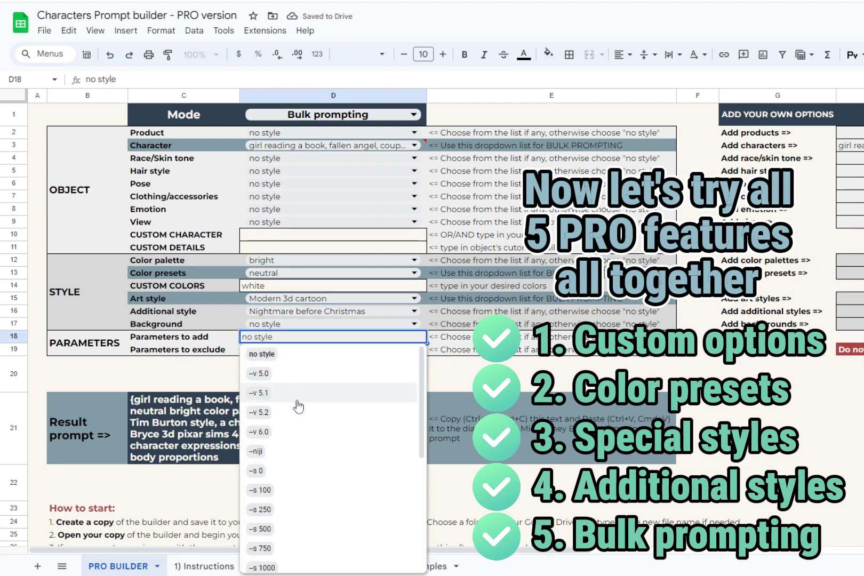
{"action": "scroll", "coordinate": [299, 407], "scroll_direction": "down", "scroll_amount": 3}
{"action": "left_click", "coordinate": [303, 426]}
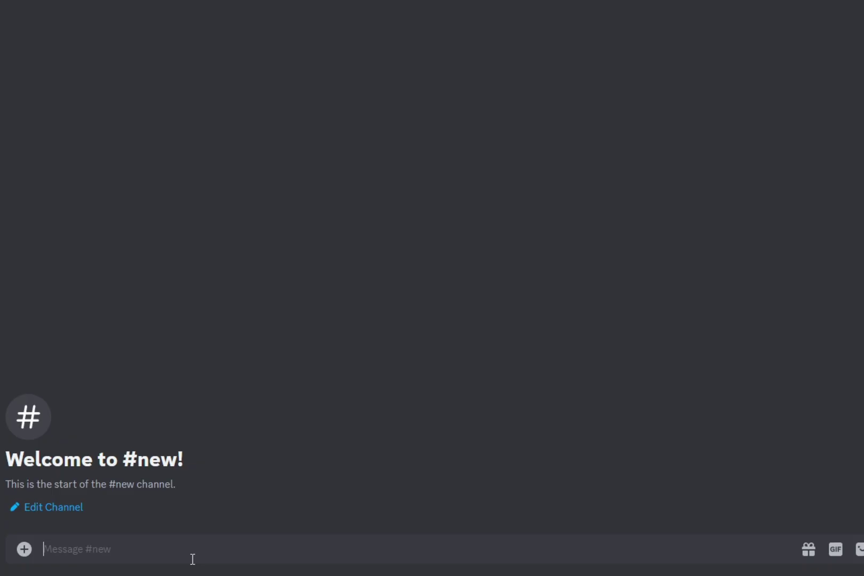
- Paste the bulk prompt into a Discord /imagine command and send it to Midjourney
{"action": "type", "text": "/ima"}
{"action": "key", "text": "Tab"}
{"action": "type", "text": "{girl reading a book, fallen angel, couple in love}, white neutral bright color palette, Nightmare before Christmas Tim Burton style, a character from Disney in the style of Bryce 3d pixar sims 4 and barbie inspired detailed character expressions elaborate costume humanlike body proportions --ar 9:16"}
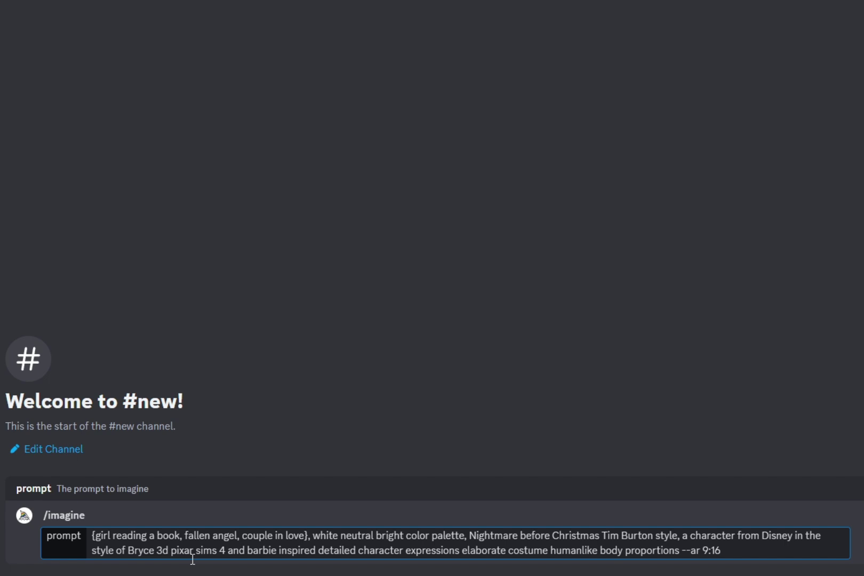
{"action": "key", "text": "Return"}
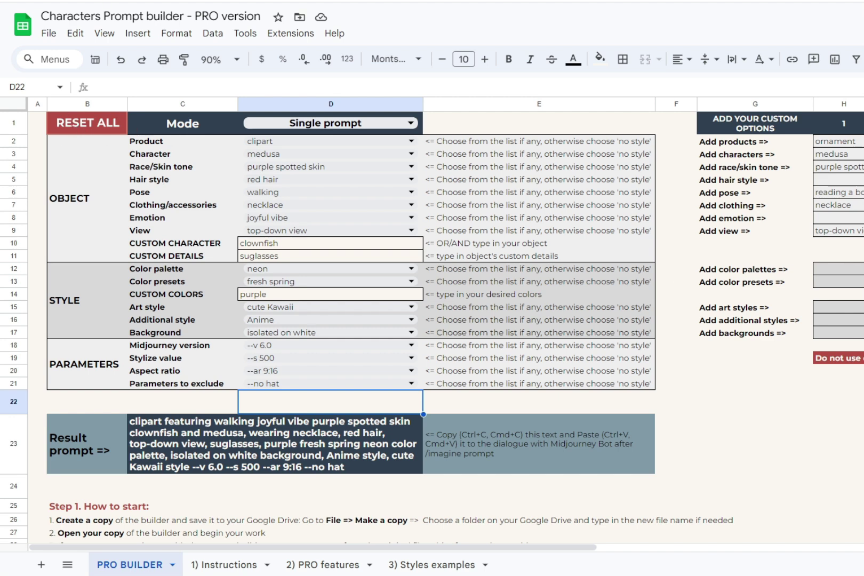
- Run RESET ALL to return every builder option to no style
{"action": "left_click", "coordinate": [95, 127]}
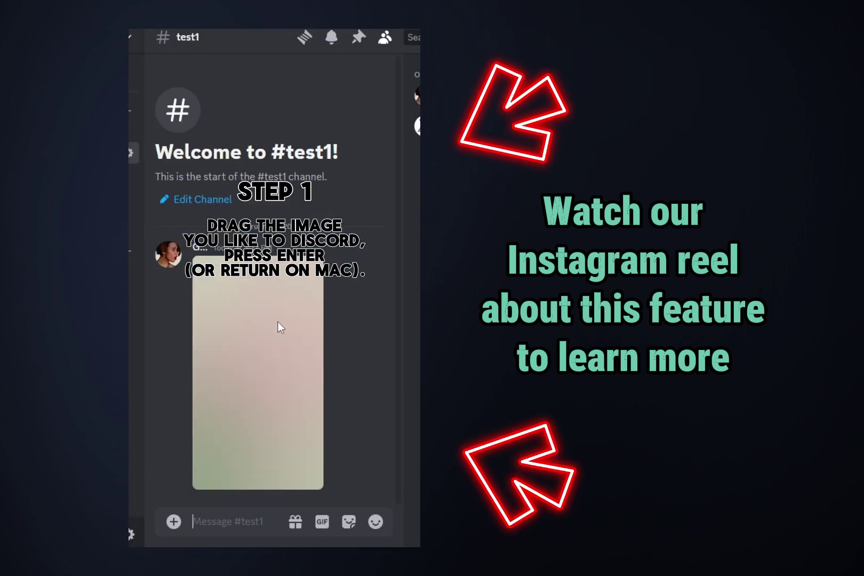
- Copy the posted image's link and send /imagine 'tree with red blossoms --sref' plus that URL
{"action": "right_click", "coordinate": [278, 322]}
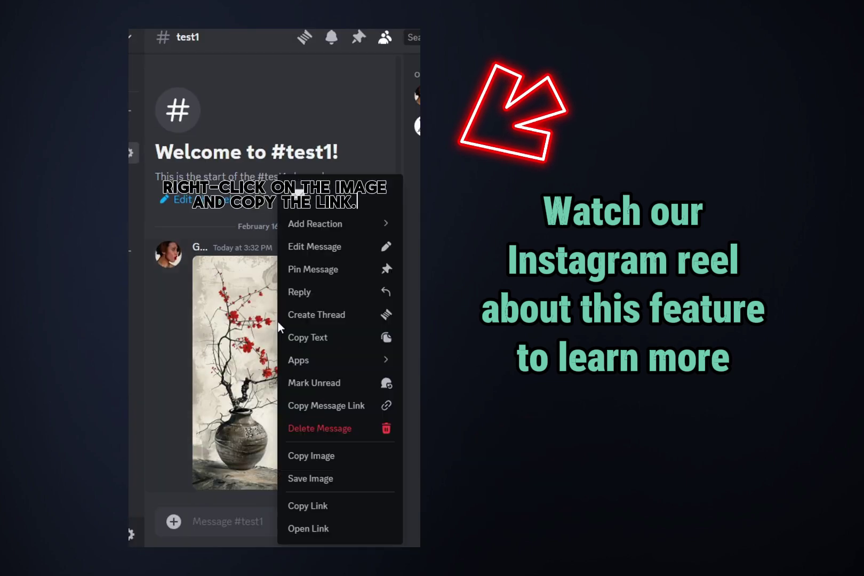
{"action": "left_click", "coordinate": [338, 509]}
{"action": "left_click", "coordinate": [272, 526]}
{"action": "type", "text": "/ima"}
{"action": "key", "text": "Tab"}
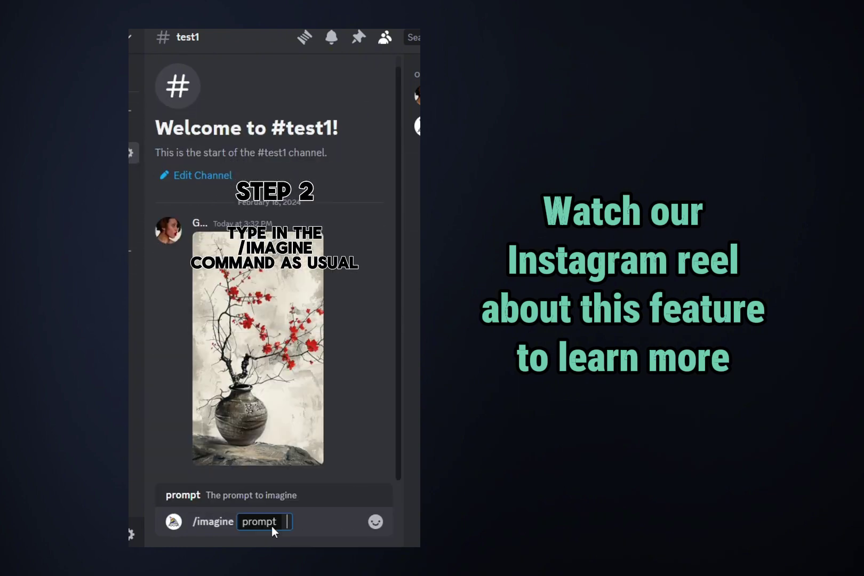
{"action": "type", "text": "tre"}
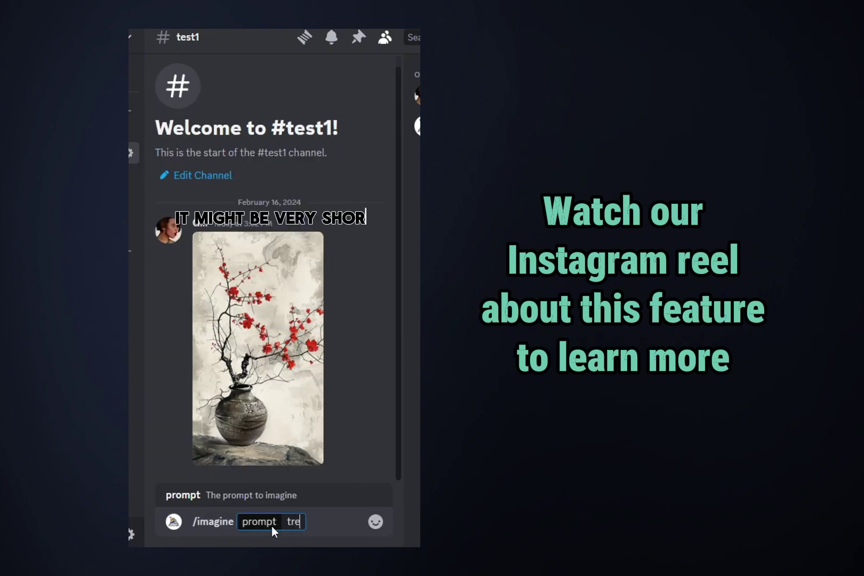
{"action": "type", "text": "e with red blosso"}
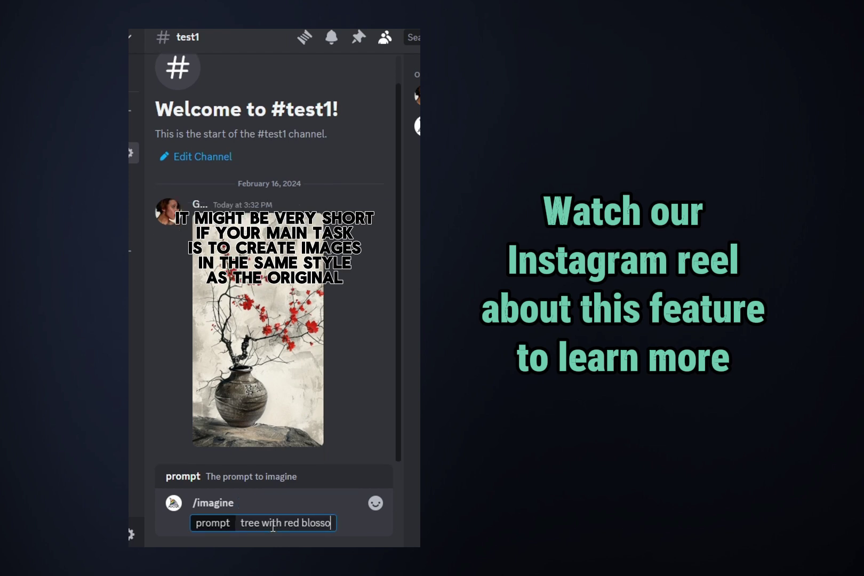
{"action": "type", "text": "ms --"}
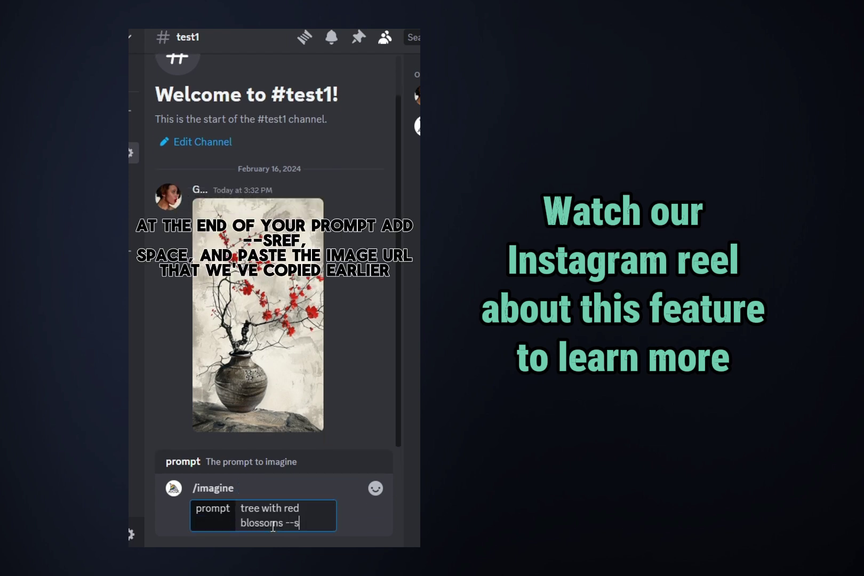
{"action": "type", "text": "sref"}
{"action": "key", "text": "ctrl+v"}
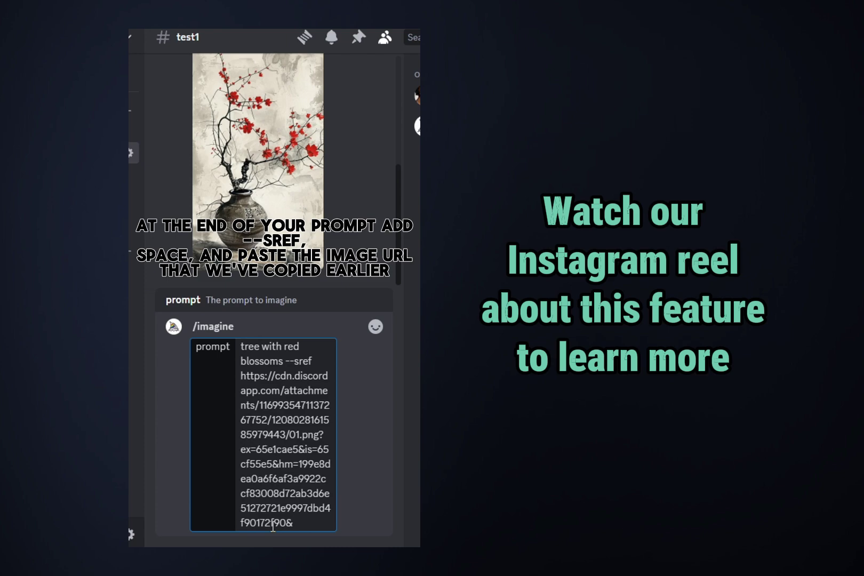
{"action": "key", "text": "Return"}
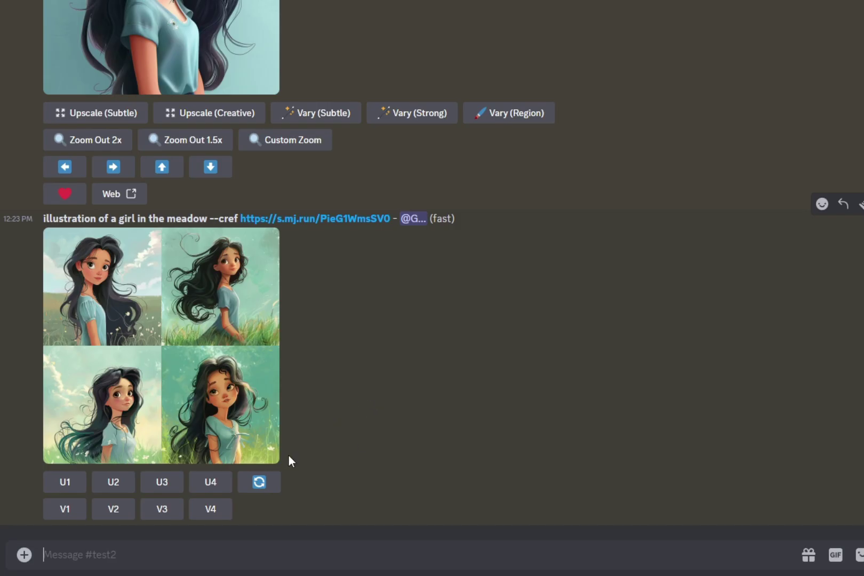
- Reroll the meadow-girl prompt, inserting 'white dress' after 'wearing'
{"action": "left_click", "coordinate": [259, 482]}
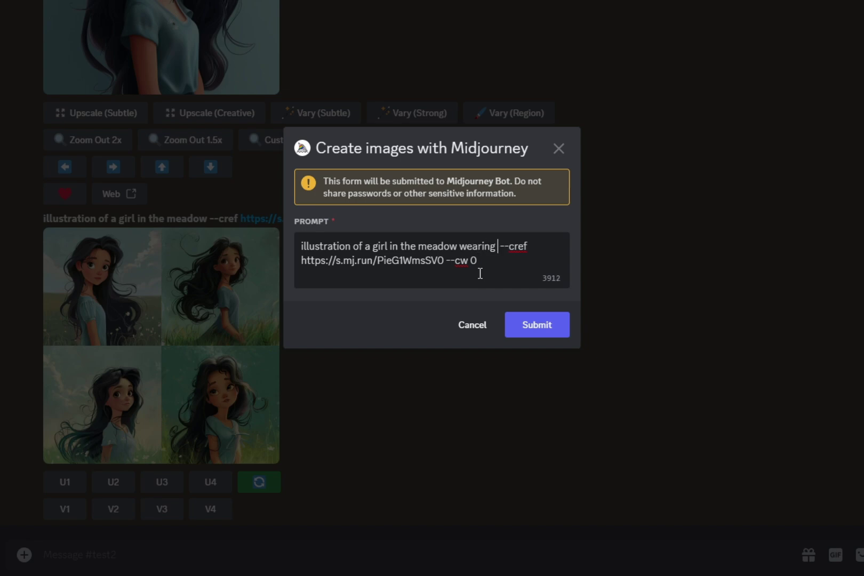
{"action": "type", "text": "white dress"}
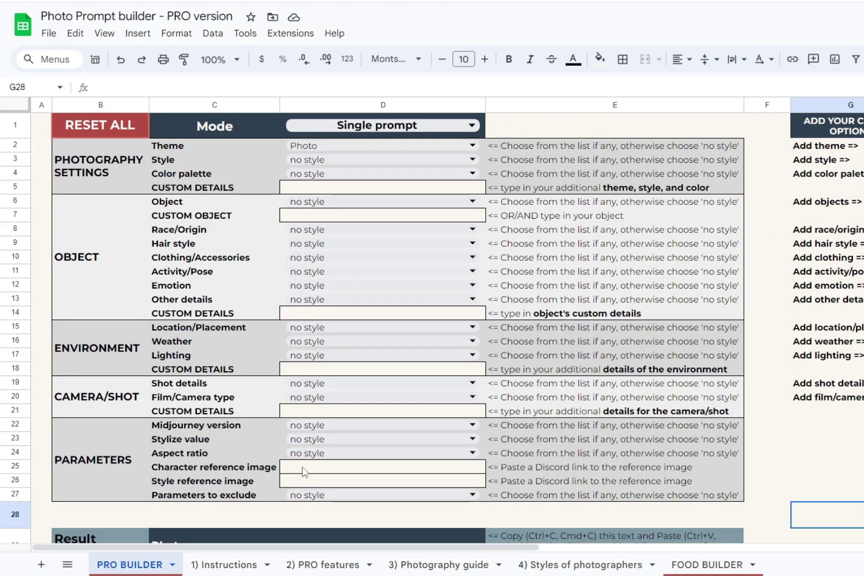
{"action": "left_click", "coordinate": [304, 472]}
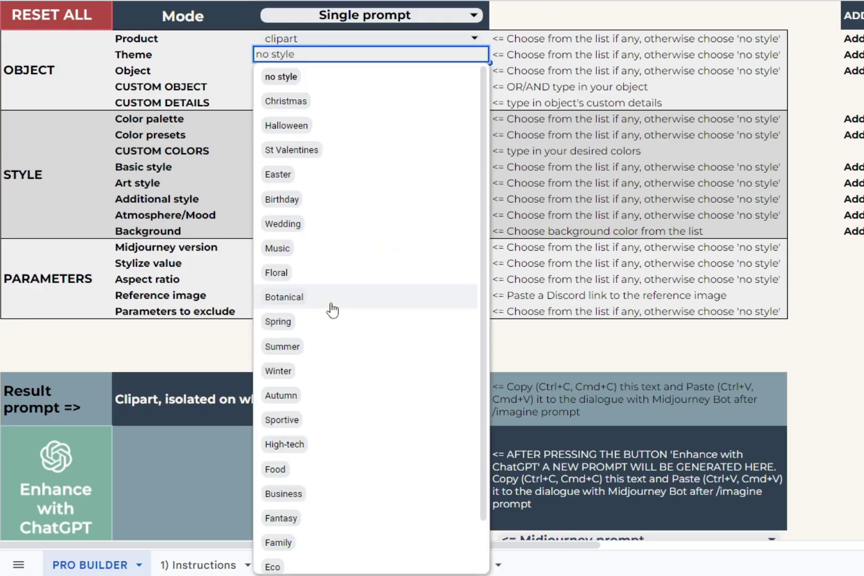
- Set Theme Winter, Object wizard, Color presets beige white, Basic style cute, Art style Anime
{"action": "left_click", "coordinate": [279, 370]}
{"action": "left_click", "coordinate": [299, 70]}
{"action": "left_click", "coordinate": [279, 489]}
{"action": "left_click", "coordinate": [290, 118]}
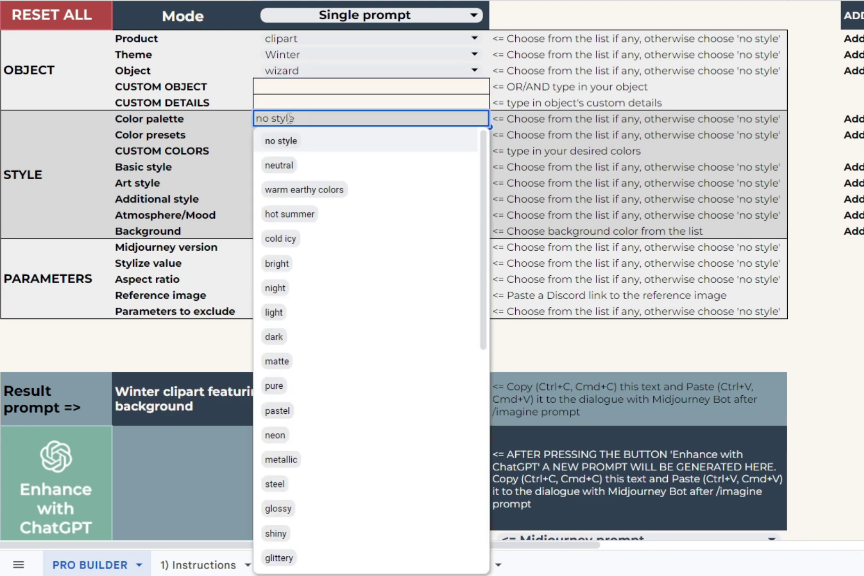
{"action": "left_click", "coordinate": [281, 141]}
{"action": "left_click", "coordinate": [298, 135]}
{"action": "left_click", "coordinate": [285, 151]}
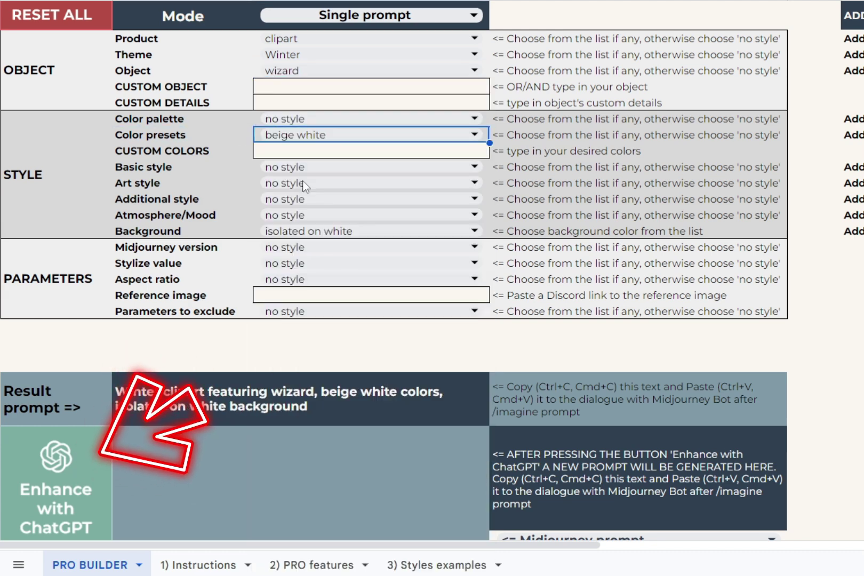
{"action": "left_click", "coordinate": [300, 167]}
{"action": "left_click", "coordinate": [274, 213]}
{"action": "left_click", "coordinate": [297, 184]}
{"action": "left_click", "coordinate": [320, 355]}
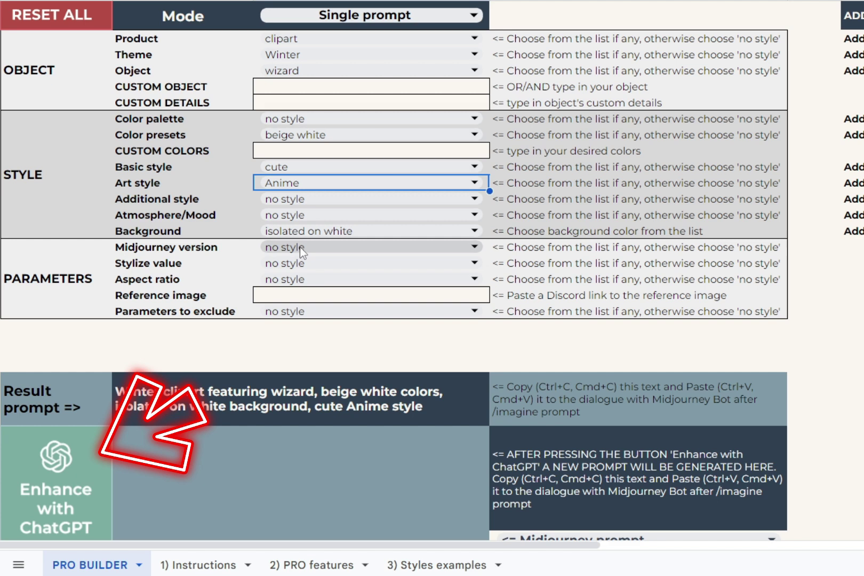
- Add --v 6.0, --s 500 and --no shading, then select the result prompt
{"action": "left_click", "coordinate": [300, 247]}
{"action": "left_click", "coordinate": [319, 342]}
{"action": "left_click", "coordinate": [320, 263]}
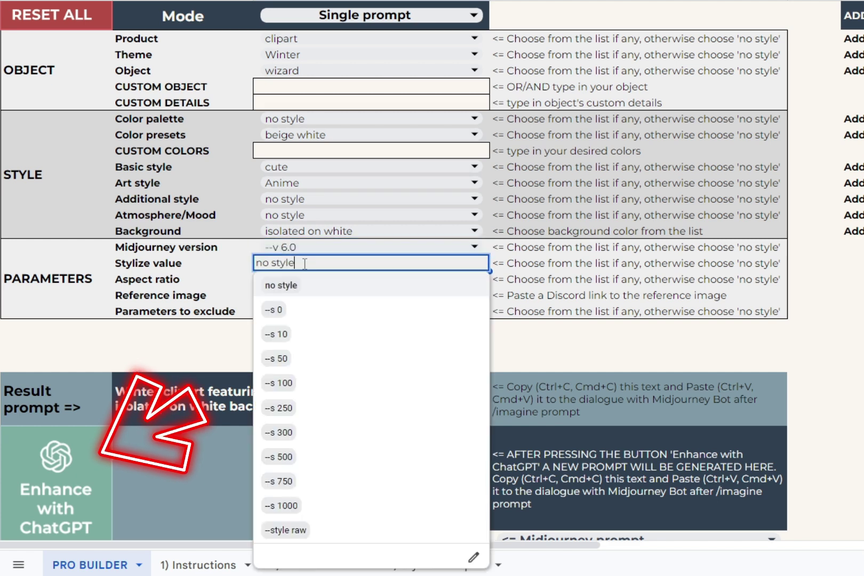
{"action": "left_click", "coordinate": [328, 456]}
{"action": "left_click", "coordinate": [308, 315]}
{"action": "left_click", "coordinate": [337, 478]}
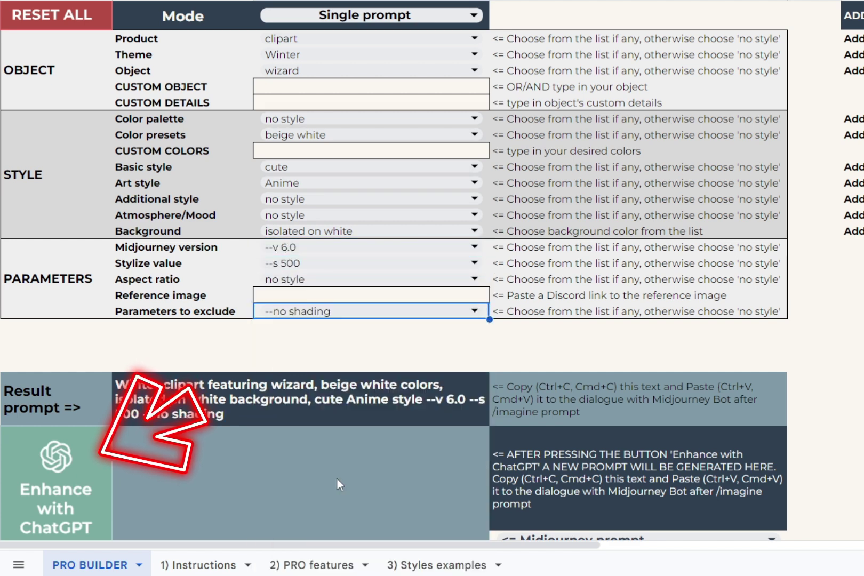
{"action": "left_click", "coordinate": [347, 416]}
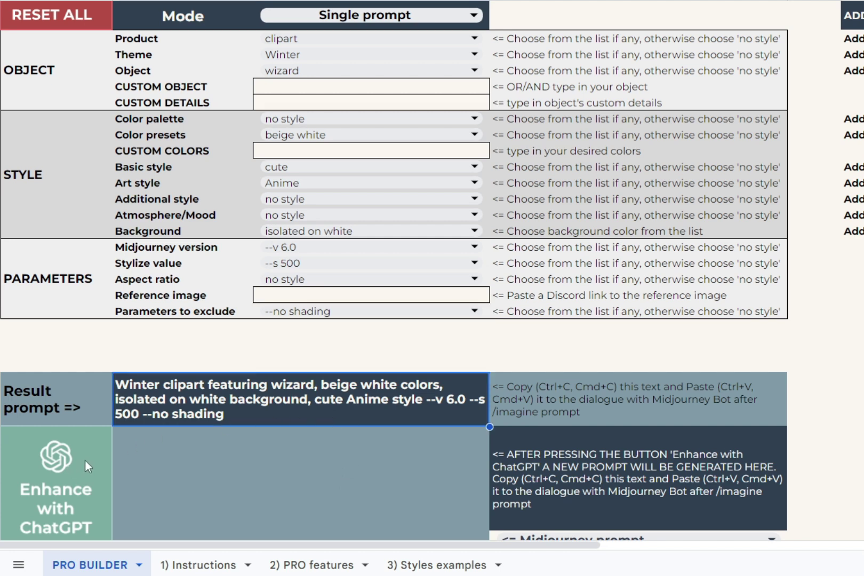
{"action": "scroll", "coordinate": [157, 461], "scroll_direction": "down", "scroll_amount": 3}
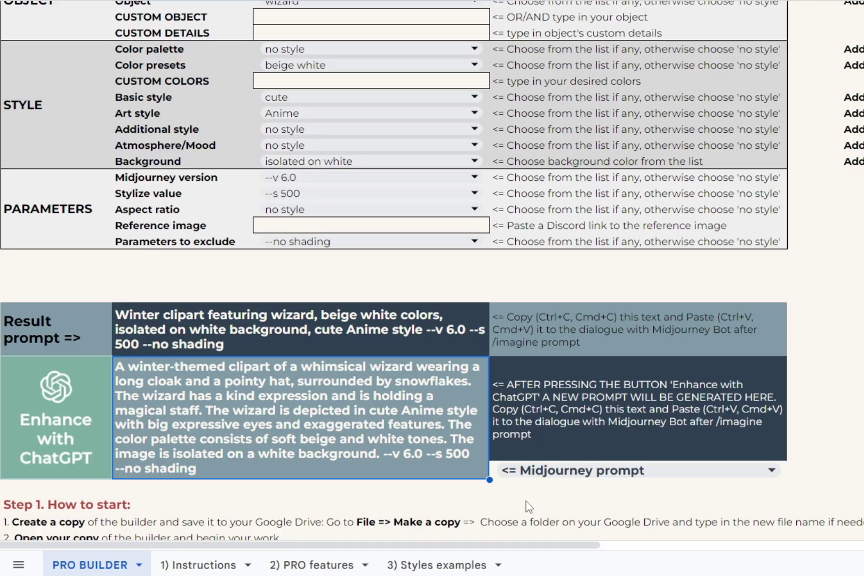
{"action": "left_click", "coordinate": [550, 474]}
{"action": "left_click", "coordinate": [550, 426]}
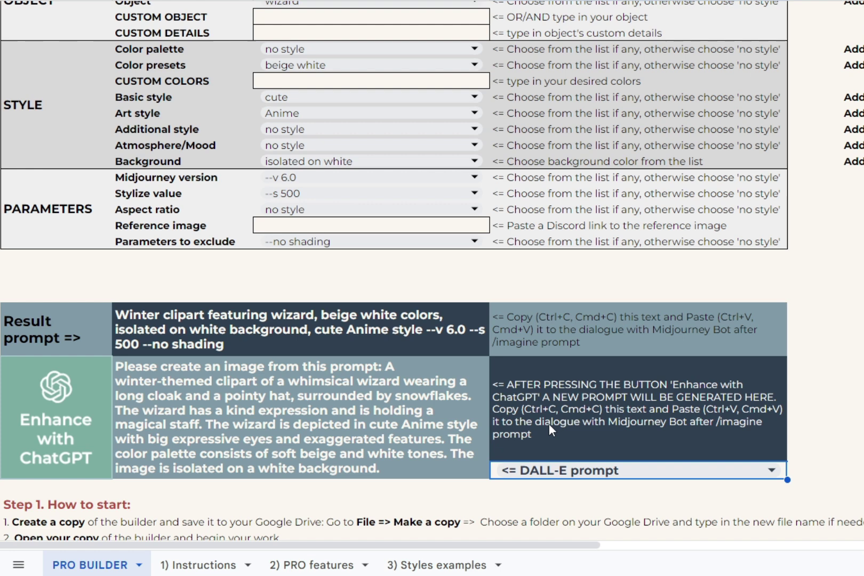
{"action": "left_click", "coordinate": [566, 470]}
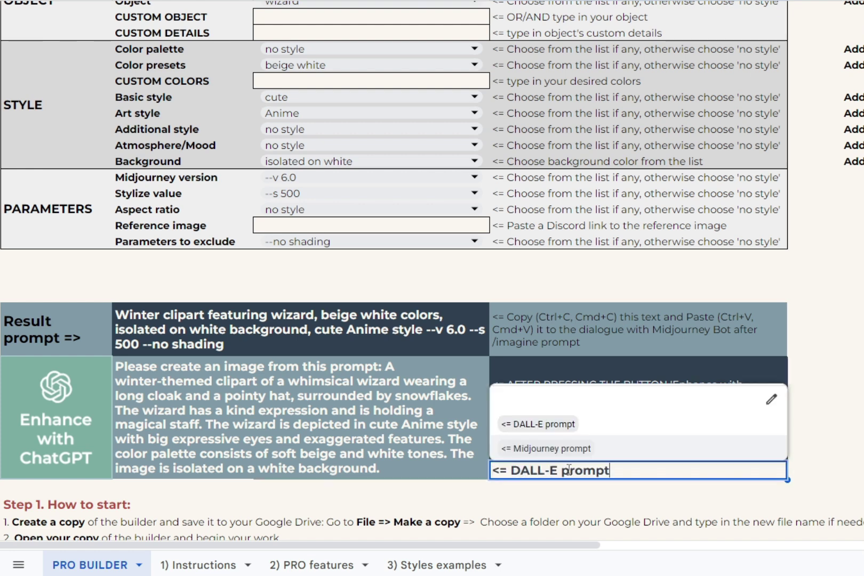
{"action": "left_click", "coordinate": [569, 457]}
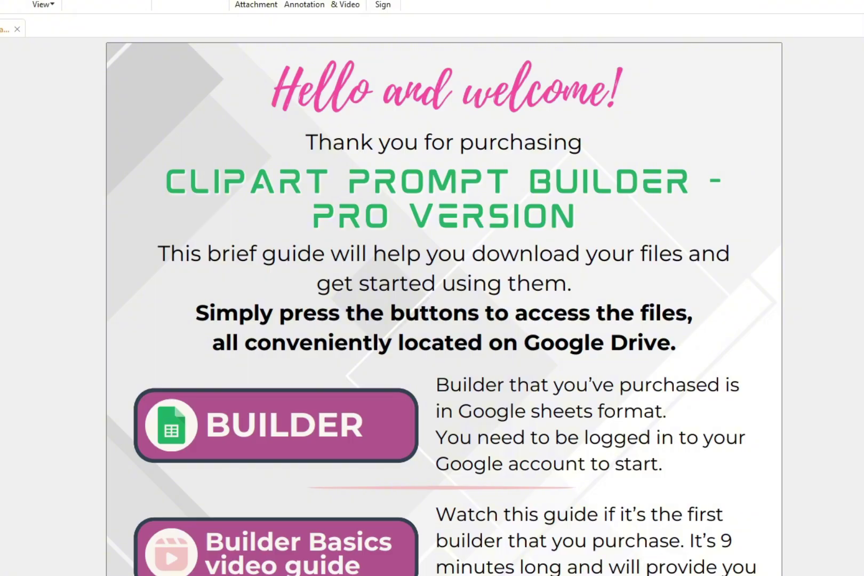
- Open the Clipart Prompt builder from the guide's BUILDER button and start File > Make a copy
{"action": "left_click", "coordinate": [383, 429]}
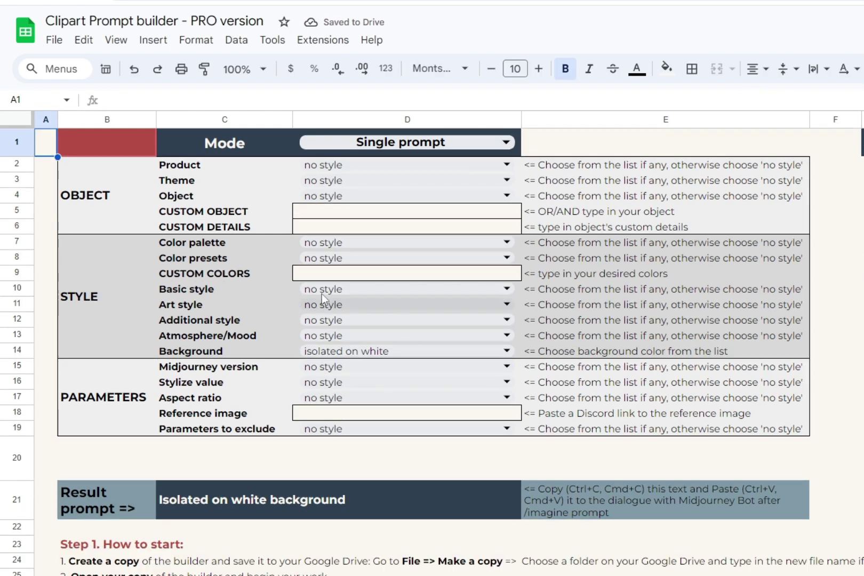
{"action": "left_click", "coordinate": [54, 40]}
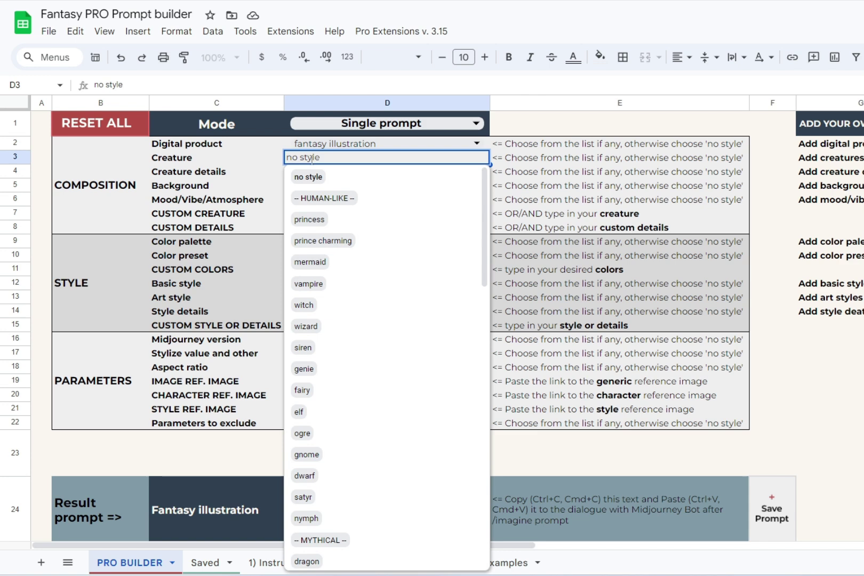
- Set the creature to dragon, creature details to cute, and color preset to warm-toned
{"action": "left_click", "coordinate": [309, 560]}
{"action": "left_click", "coordinate": [384, 171]}
{"action": "left_click", "coordinate": [303, 424]}
{"action": "left_click", "coordinate": [384, 256]}
{"action": "left_click", "coordinate": [347, 381]}
- Save the cute warm-toned dragon prompt and view it on the Saved sheet
{"action": "scroll", "coordinate": [765, 410], "scroll_direction": "down", "scroll_amount": 3}
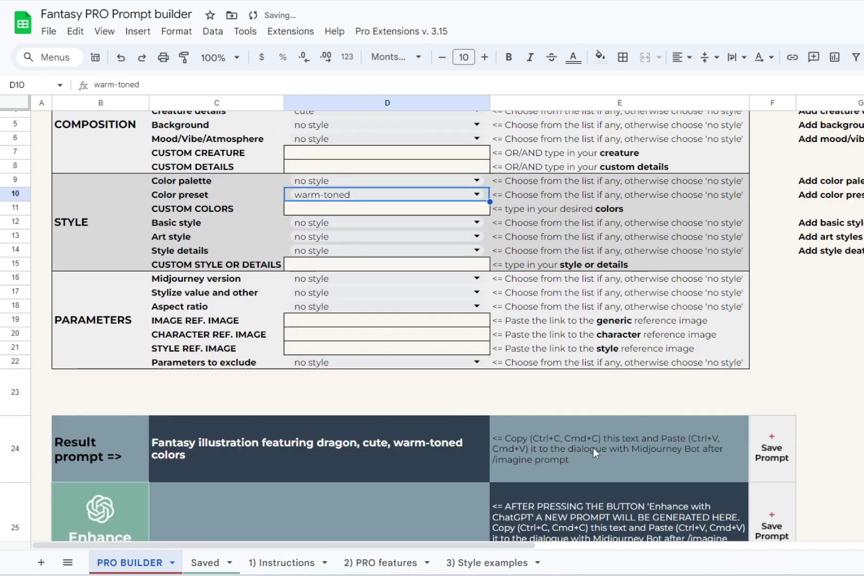
{"action": "left_click", "coordinate": [776, 411]}
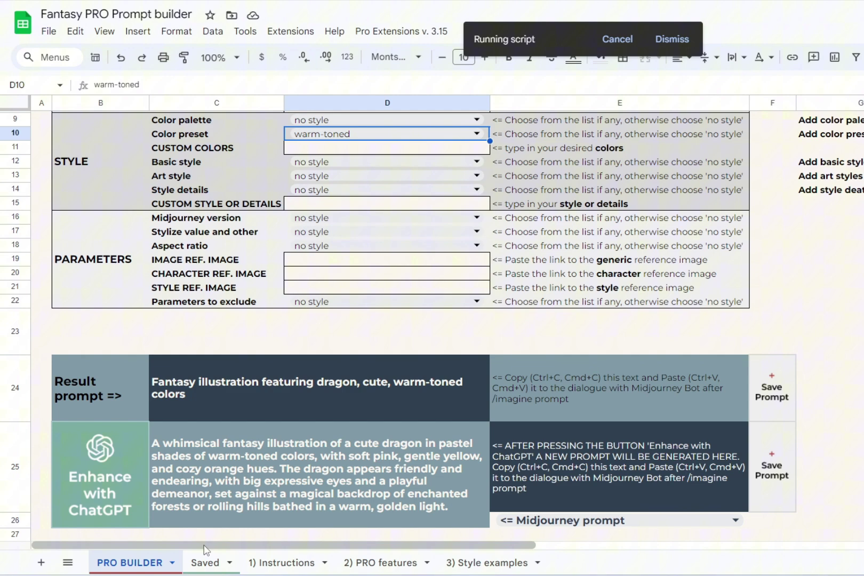
{"action": "left_click", "coordinate": [208, 563]}
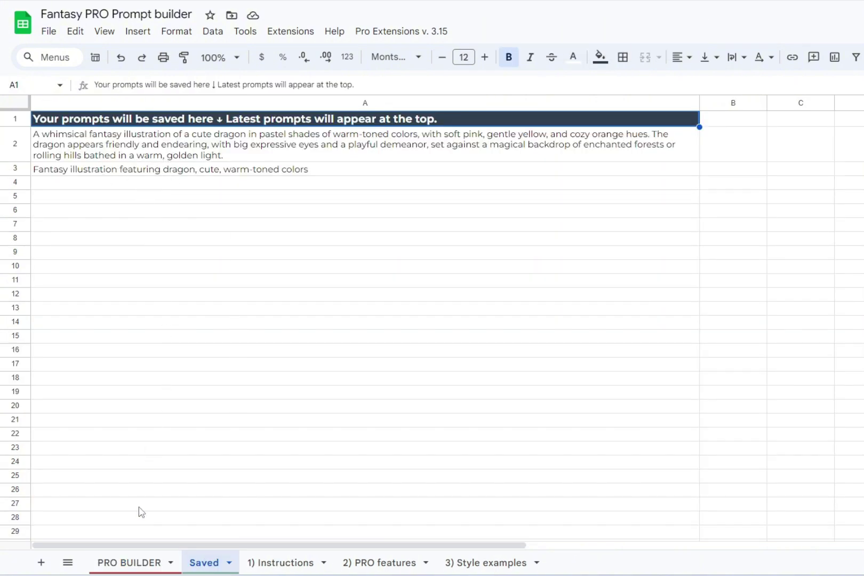
- On PRO BUILDER, set art style to acrylic paint, version --v 5.2 and stylize --s 100
{"action": "left_click", "coordinate": [129, 563]}
{"action": "left_click", "coordinate": [477, 176]}
{"action": "left_click", "coordinate": [331, 224]}
{"action": "left_click", "coordinate": [477, 294]}
{"action": "left_click", "coordinate": [320, 342]}
{"action": "left_click", "coordinate": [477, 278]}
{"action": "left_click", "coordinate": [320, 320]}
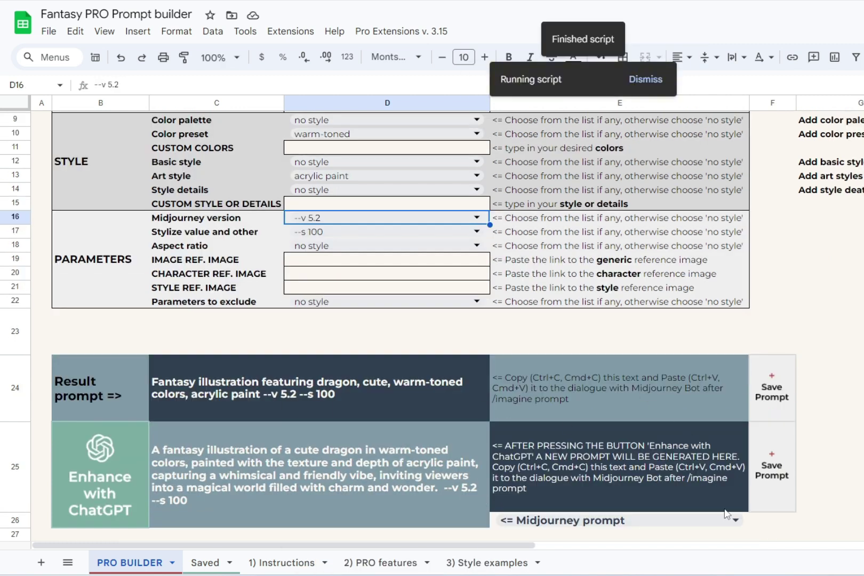
- Clear all saved prompts in rows A2:A8 of the Saved sheet
{"action": "left_click", "coordinate": [205, 563]}
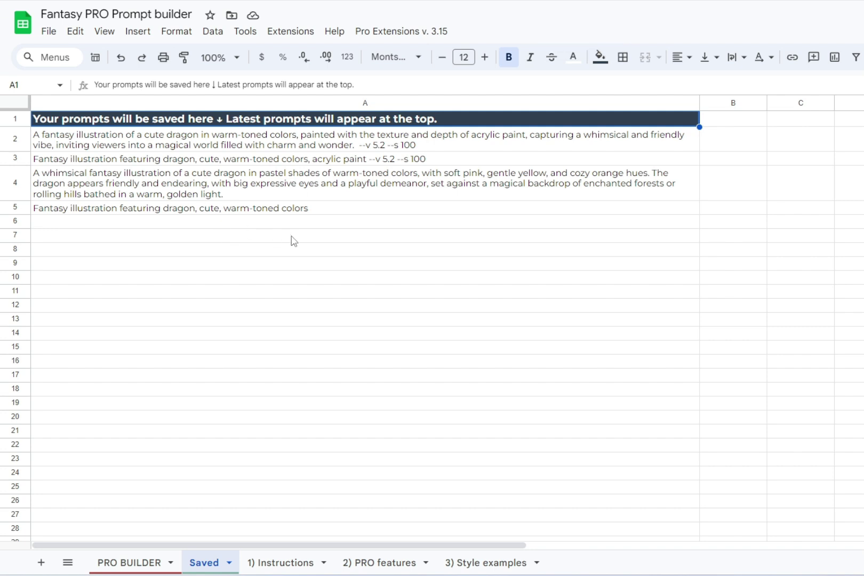
{"action": "left_click_drag", "start_coordinate": [327, 249], "coordinate": [331, 150]}
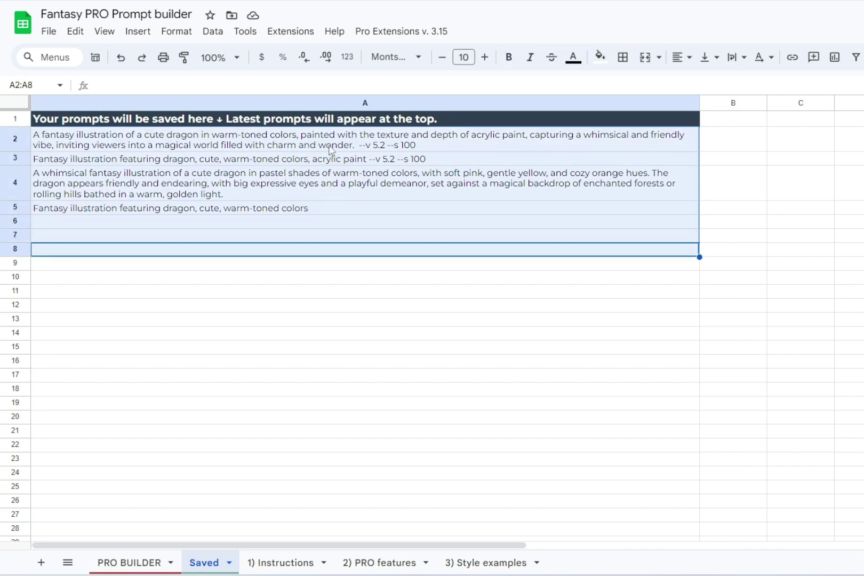
{"action": "key", "text": "Delete"}
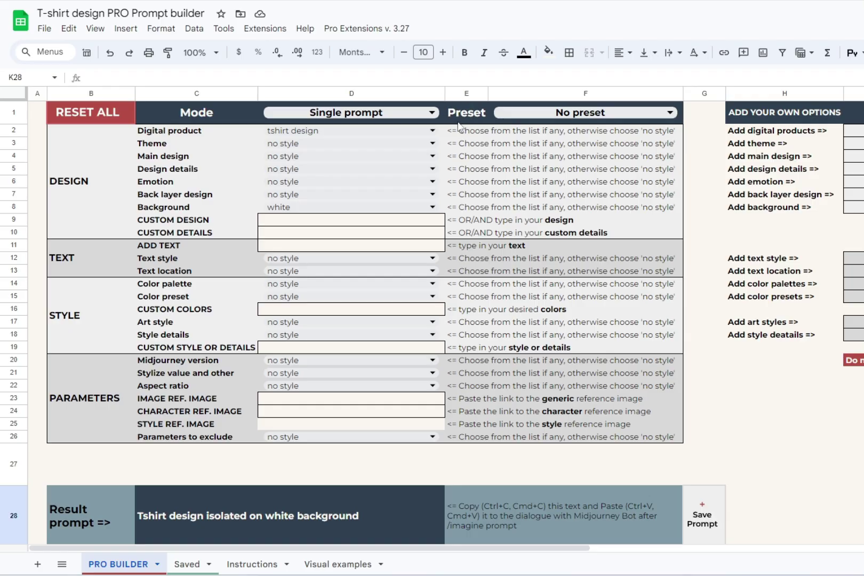
- Try the Nature landscape, Funny cartoon, Vintage beach and Skull and flowers presets in turn
{"action": "left_click", "coordinate": [558, 113]}
{"action": "left_click", "coordinate": [570, 156]}
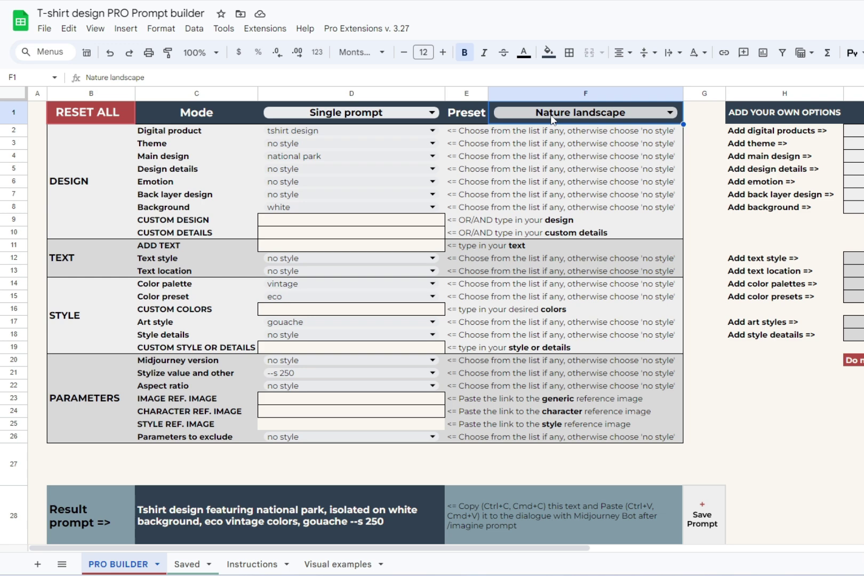
{"action": "left_click", "coordinate": [571, 113]}
{"action": "left_click", "coordinate": [566, 171]}
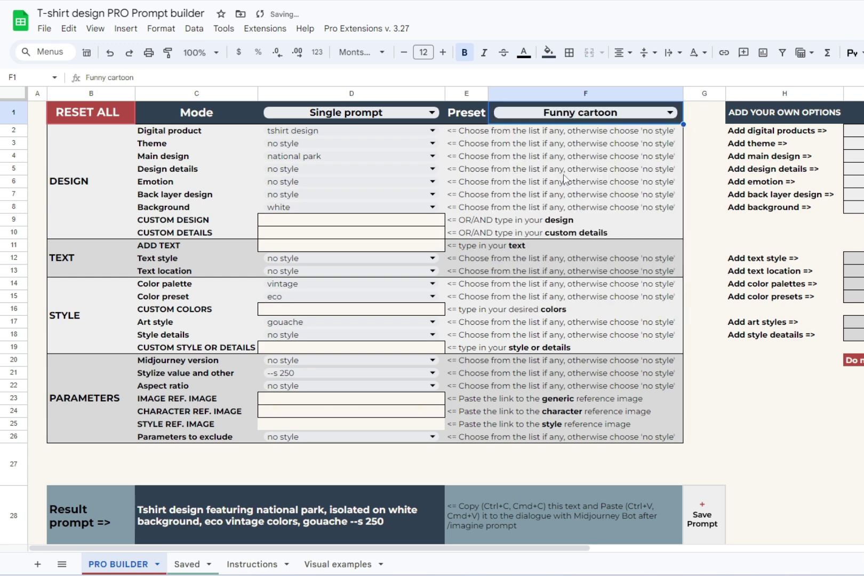
{"action": "left_click", "coordinate": [557, 113]}
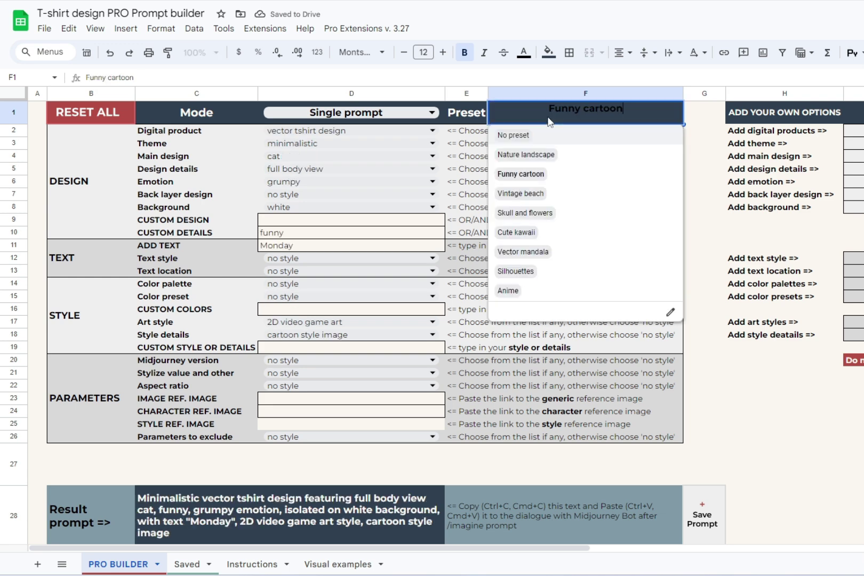
{"action": "left_click", "coordinate": [570, 194]}
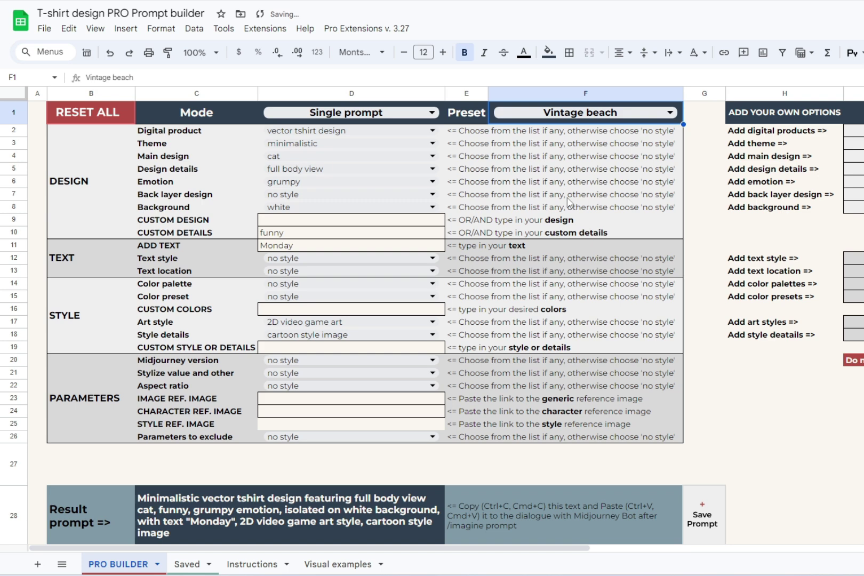
{"action": "left_click", "coordinate": [566, 114]}
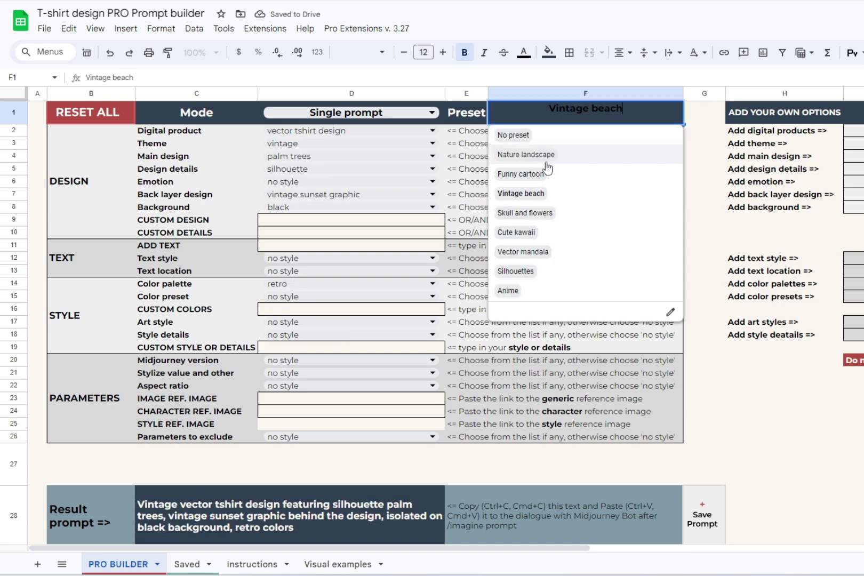
{"action": "left_click", "coordinate": [581, 219]}
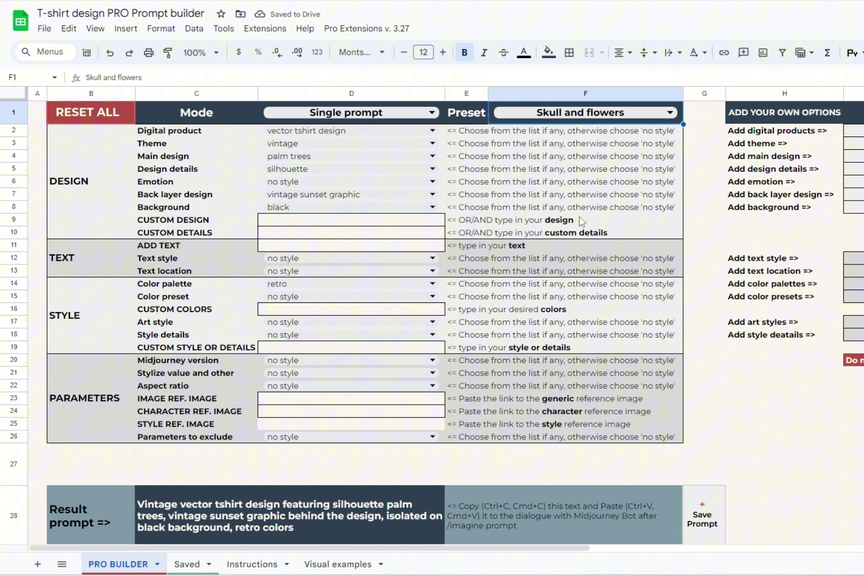
- Browse the preset example images, then return to the PRO BUILDER preset list
{"action": "left_click", "coordinate": [336, 567]}
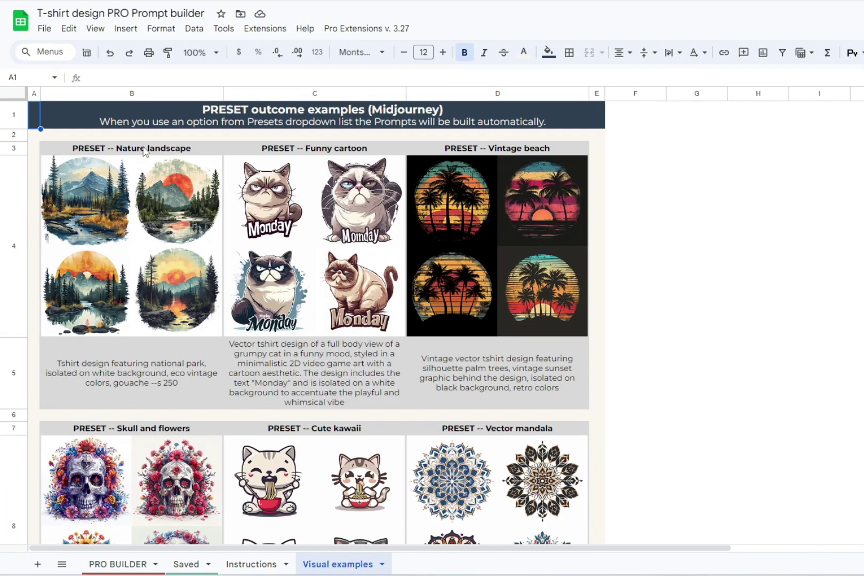
{"action": "scroll", "coordinate": [215, 434], "scroll_direction": "down", "scroll_amount": 6}
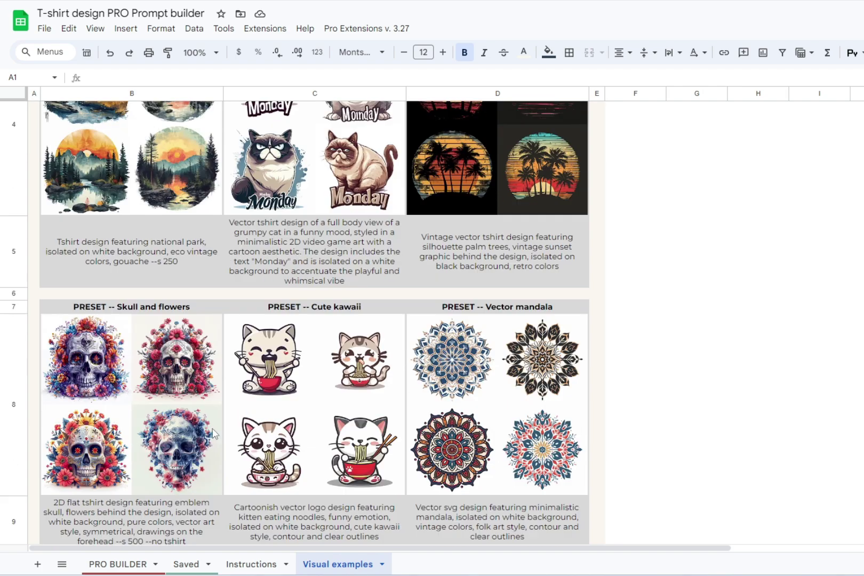
{"action": "scroll", "coordinate": [216, 428], "scroll_direction": "down", "scroll_amount": 2}
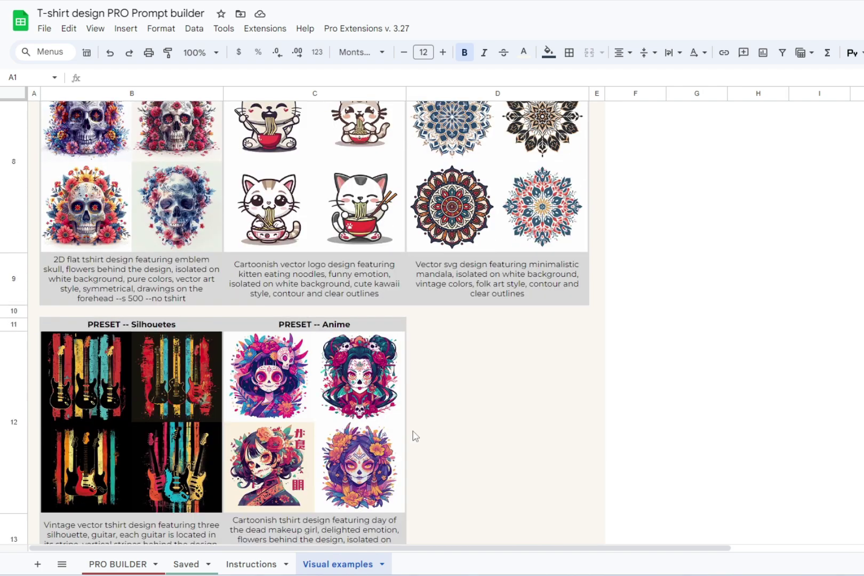
{"action": "left_click", "coordinate": [117, 564]}
{"action": "double_click", "coordinate": [553, 115]}
- Apply Cute kawaii, set the colour palette to retro, and enter custom design 'puppy with a soft drink'
{"action": "left_click", "coordinate": [551, 234]}
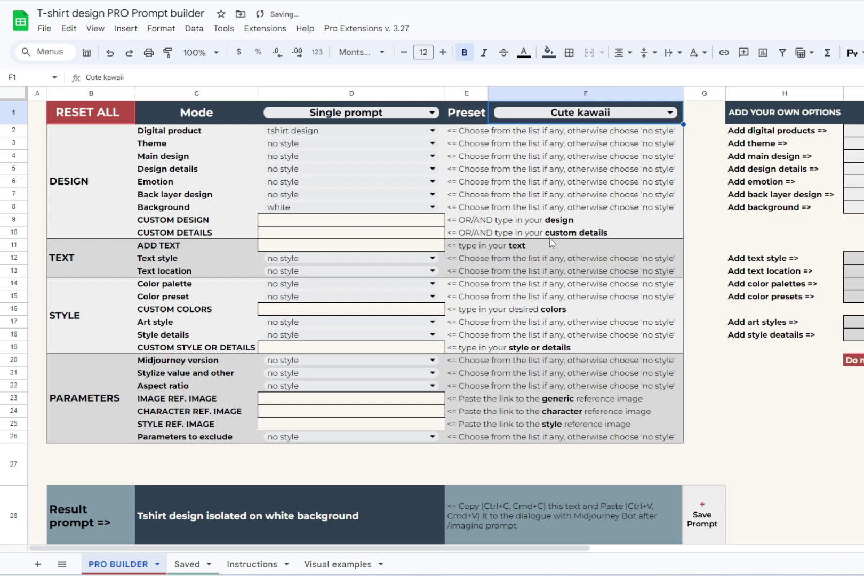
{"action": "double_click", "coordinate": [286, 283]}
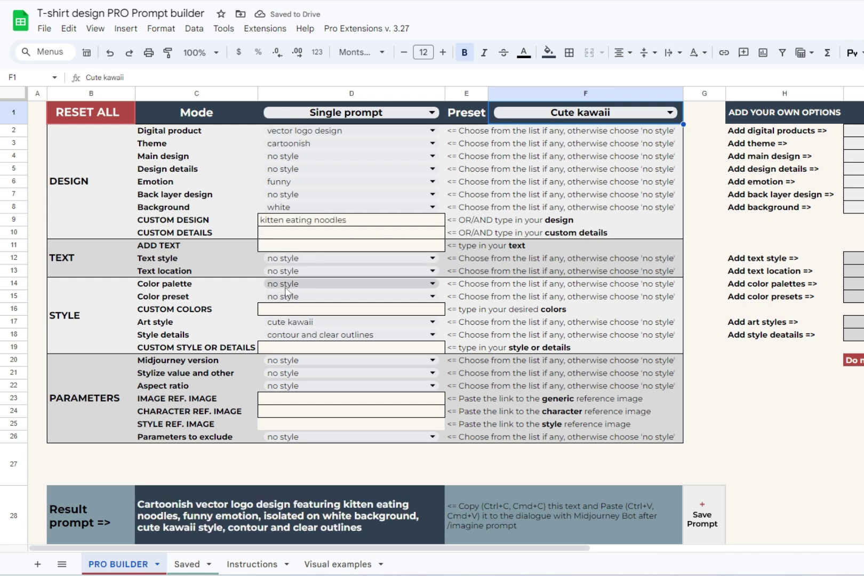
{"action": "left_click", "coordinate": [327, 418]}
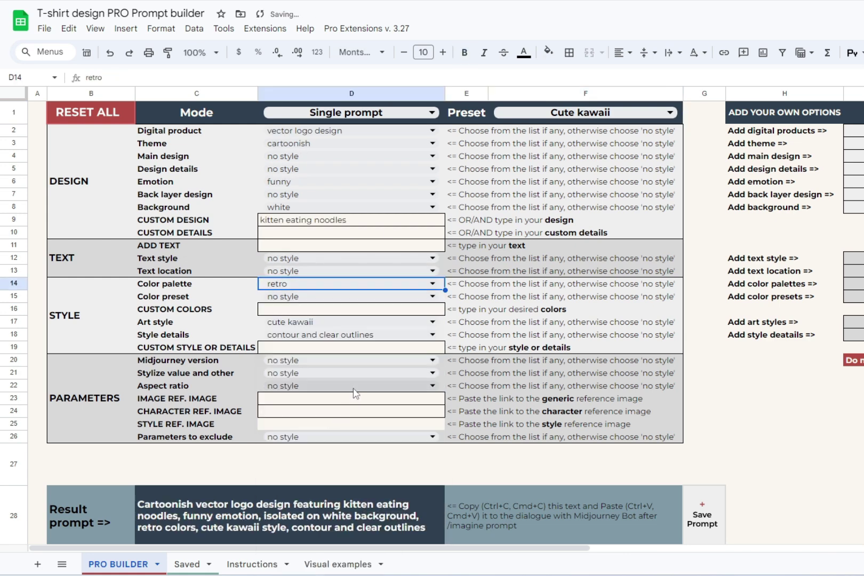
{"action": "left_click", "coordinate": [327, 224]}
{"action": "type", "text": "puppy with a"}
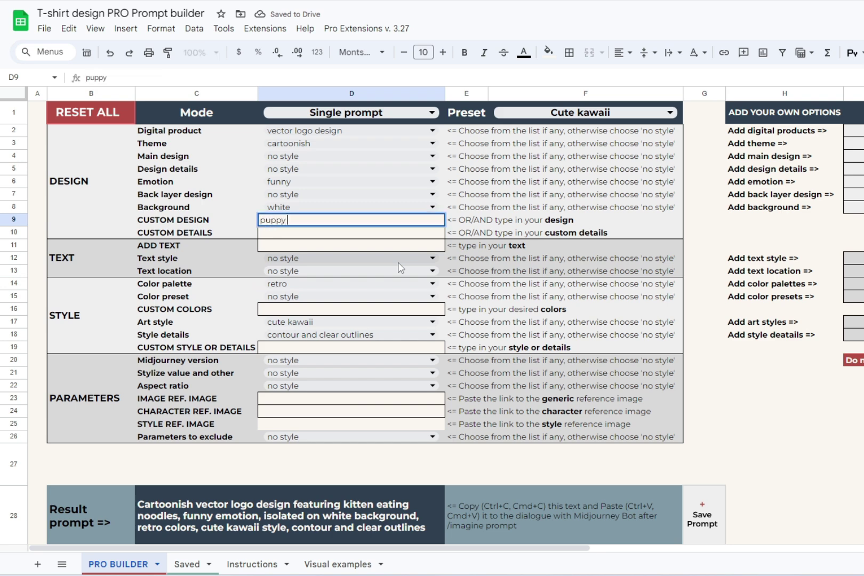
{"action": "type", "text": " soft dr"}
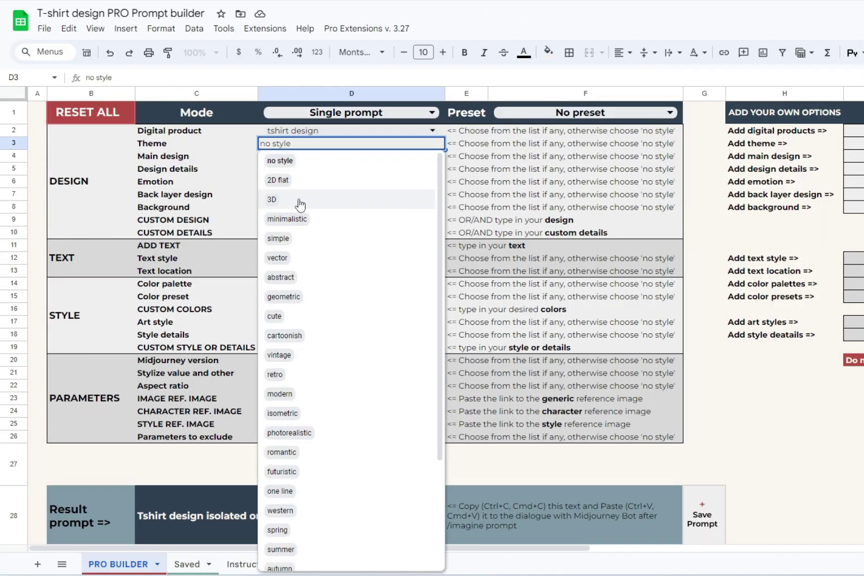
- Set the theme to minimalistic and the main design to flowers
{"action": "left_click", "coordinate": [288, 221]}
{"action": "left_click", "coordinate": [290, 156]}
{"action": "left_click", "coordinate": [283, 233]}
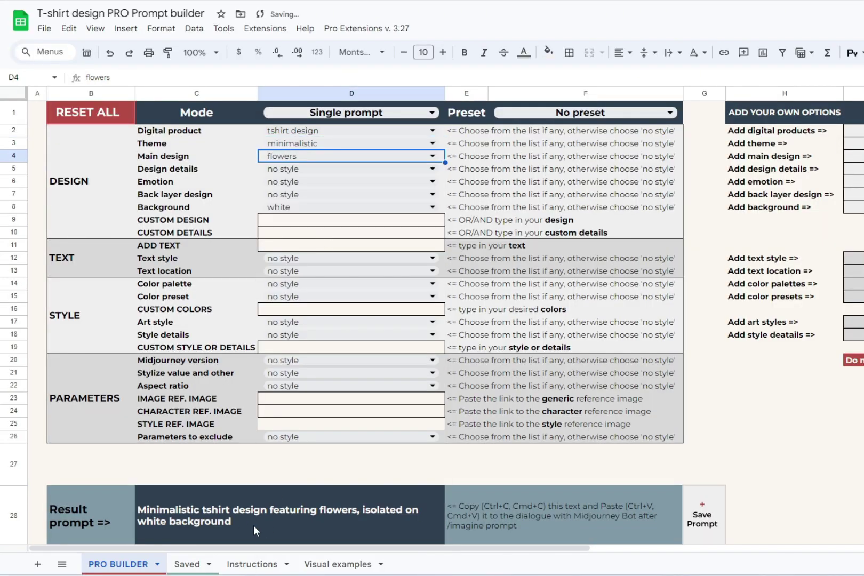
- Apply Cute kawaii, undo it twice back to no preset, then load Nature landscape
{"action": "left_click", "coordinate": [495, 114]}
{"action": "left_click", "coordinate": [531, 231]}
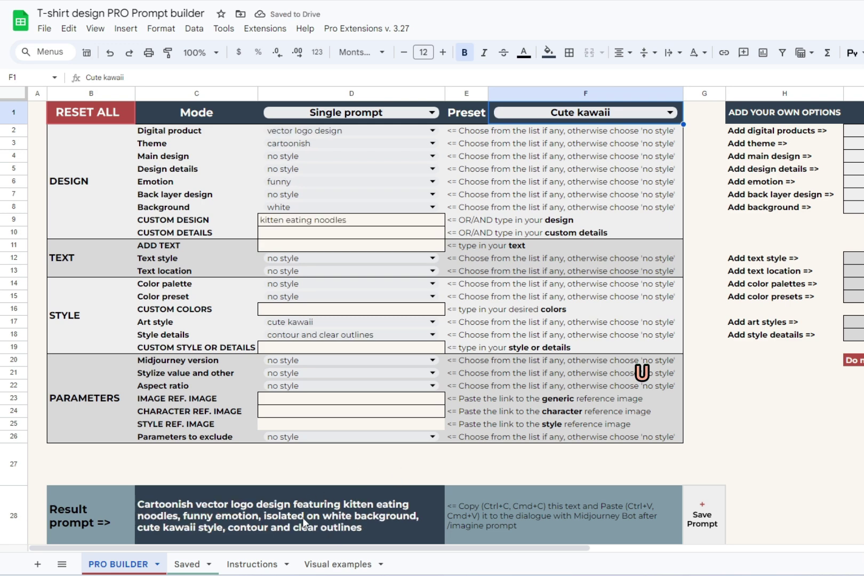
{"action": "key", "text": "ctrl+z"}
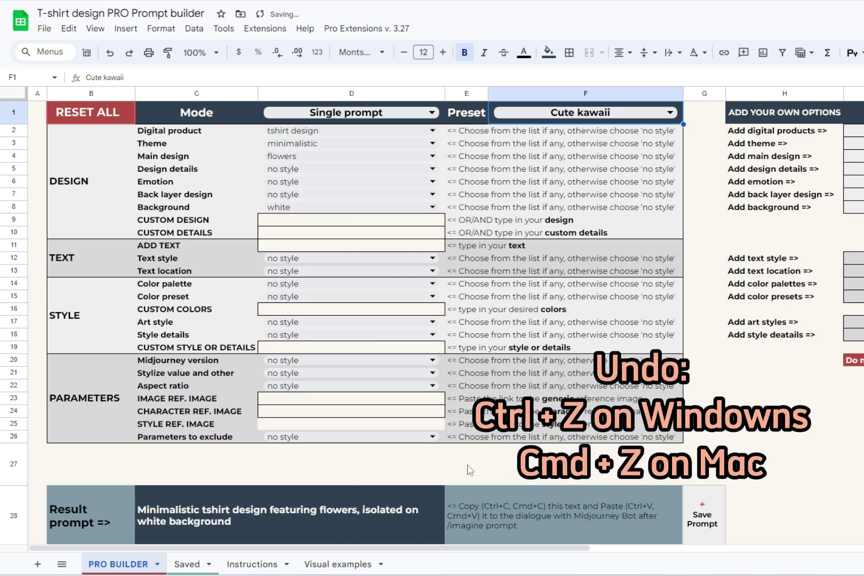
{"action": "key", "text": "ctrl+z"}
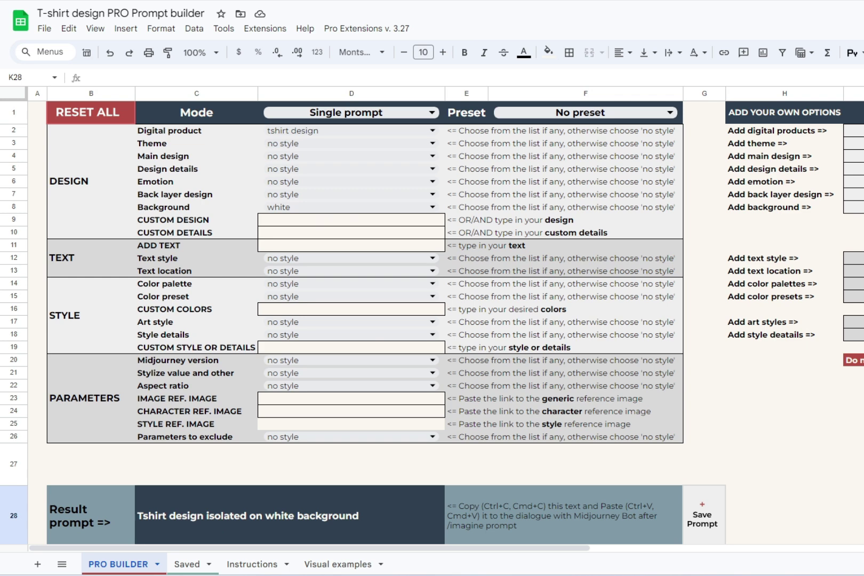
{"action": "left_click", "coordinate": [566, 113]}
{"action": "left_click", "coordinate": [563, 158]}
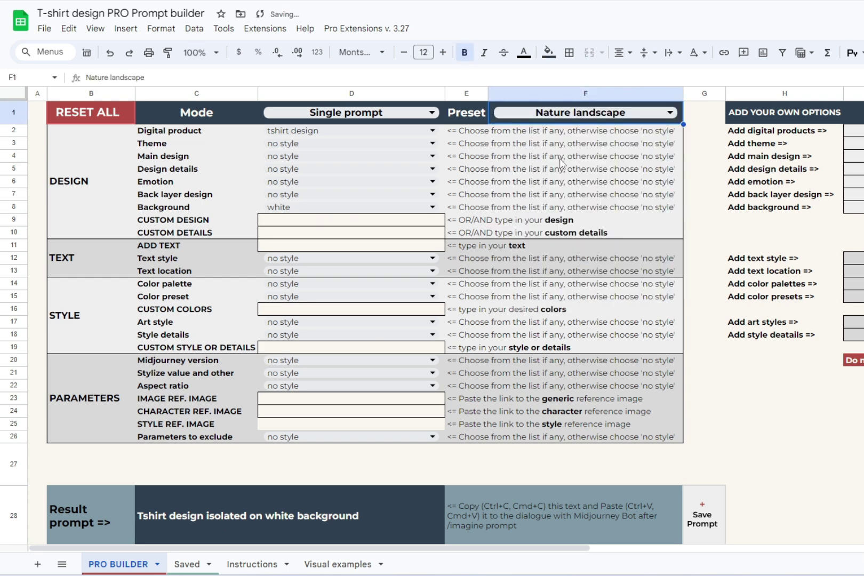
- Run the national park prompt through Midjourney's /imagine in Discord and enlarge the four-image grid
{"action": "left_click", "coordinate": [385, 511]}
{"action": "key", "text": "alt+Tab"}
{"action": "type", "text": "/"}
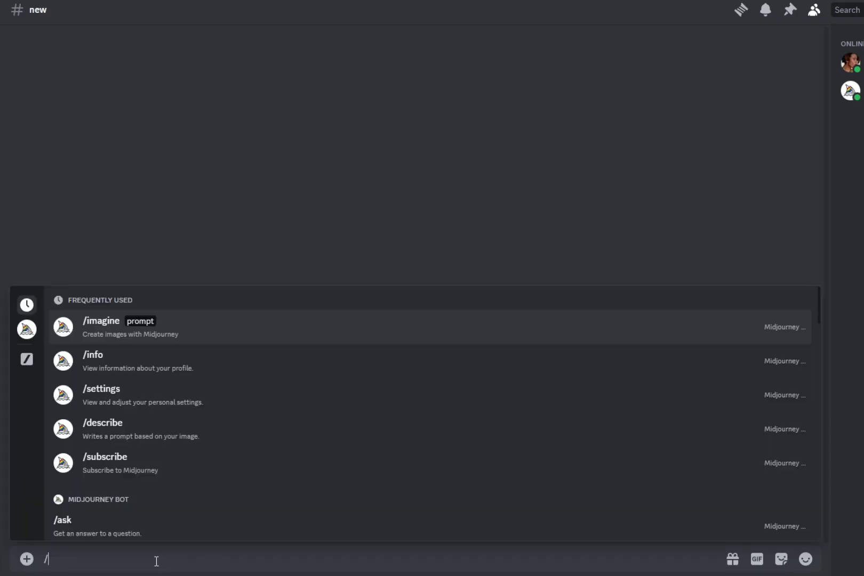
{"action": "key", "text": "Tab"}
{"action": "type", "text": "Tshirt design featuring national park, isolated on white background, eco vintage colors, gouache --s 250"}
{"action": "key", "text": "Return"}
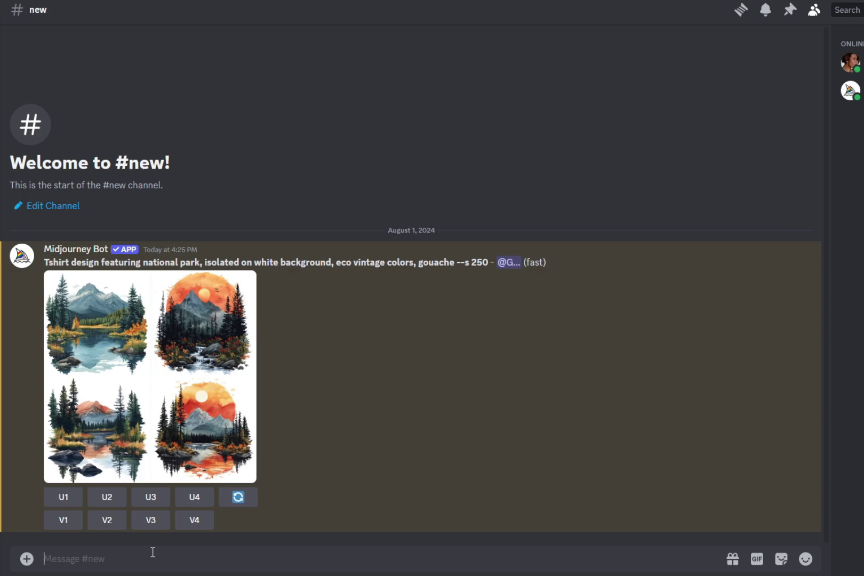
{"action": "left_click", "coordinate": [135, 439]}
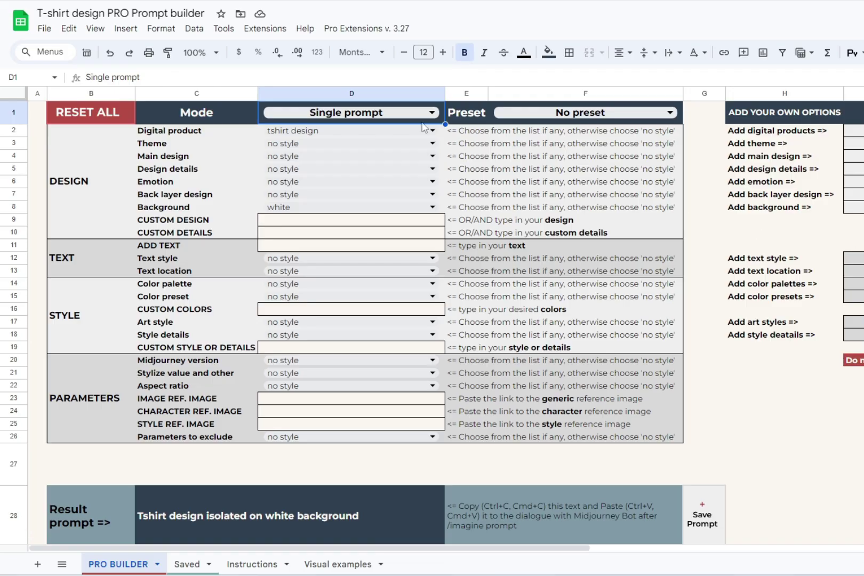
- Switch Mode to Multiple selection and set the main design to sunflower
{"action": "left_click", "coordinate": [393, 112]}
{"action": "left_click", "coordinate": [345, 156]}
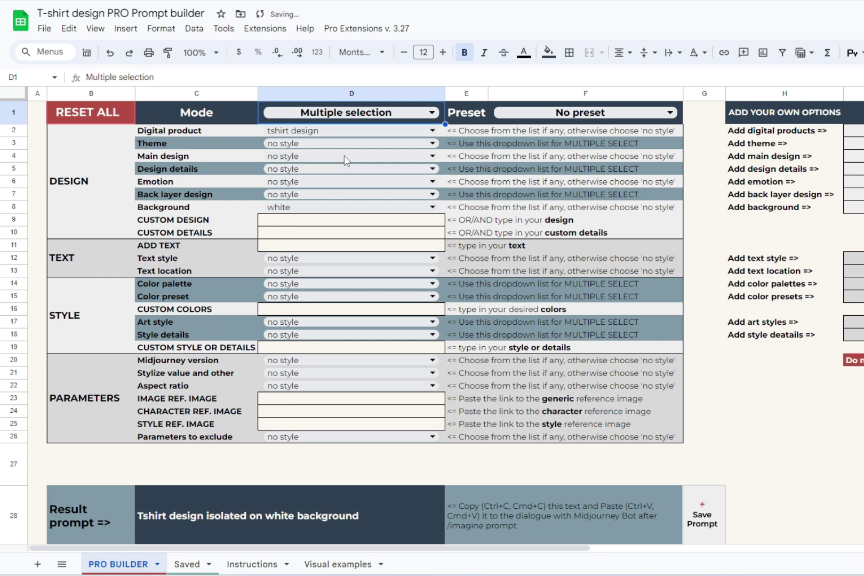
{"action": "left_click", "coordinate": [344, 155]}
{"action": "double_click", "coordinate": [283, 157]}
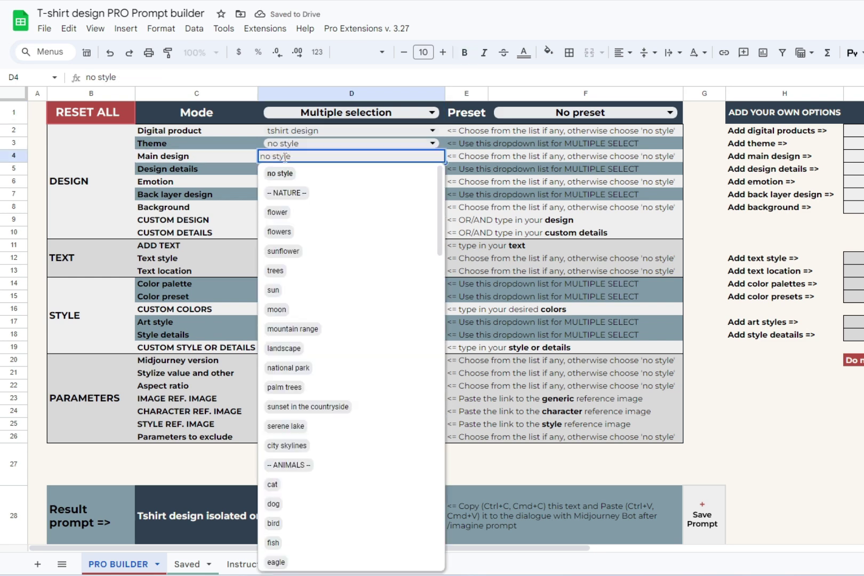
{"action": "left_click", "coordinate": [332, 252]}
- Add themes vector and vintage, plus back-layer brush strokes and horizontal stripes
{"action": "left_click", "coordinate": [293, 143]}
{"action": "double_click", "coordinate": [294, 144]}
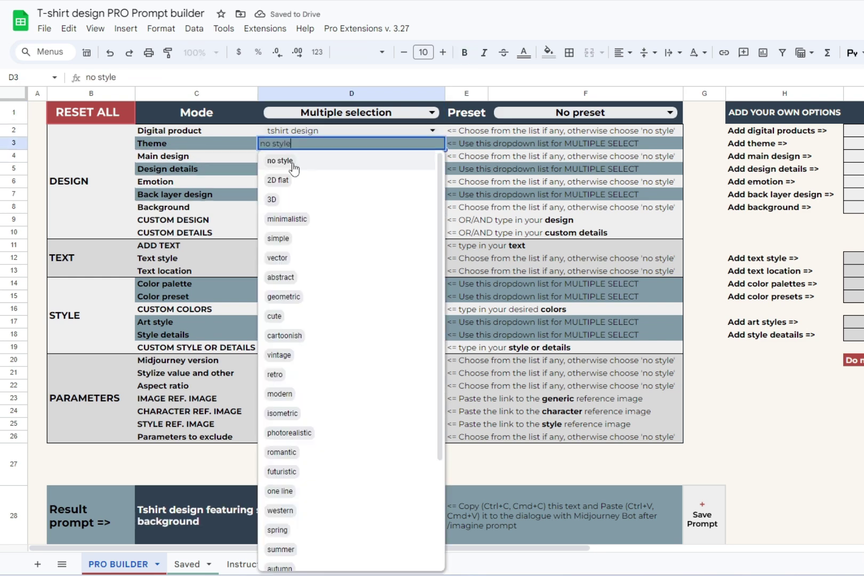
{"action": "left_click", "coordinate": [325, 258]}
{"action": "double_click", "coordinate": [320, 143]}
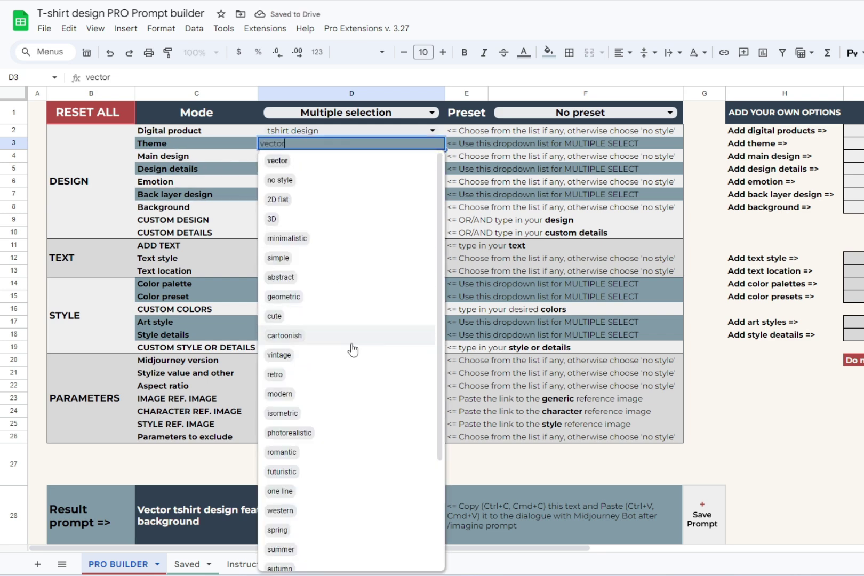
{"action": "left_click", "coordinate": [357, 355]}
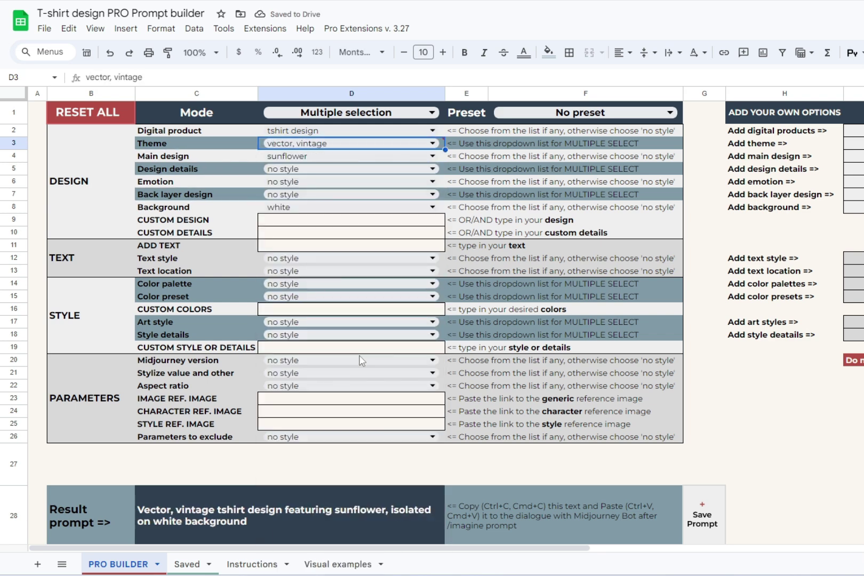
{"action": "double_click", "coordinate": [301, 195]}
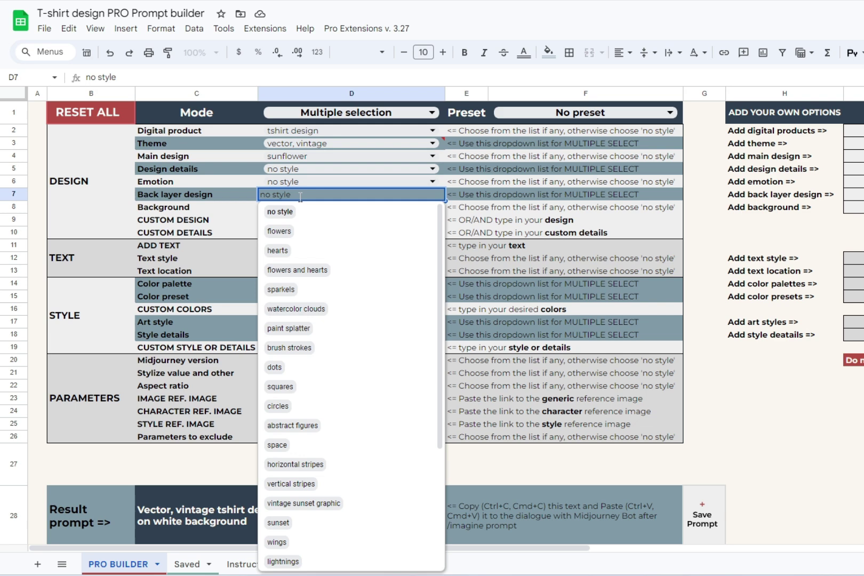
{"action": "left_click", "coordinate": [289, 348]}
{"action": "double_click", "coordinate": [330, 194]}
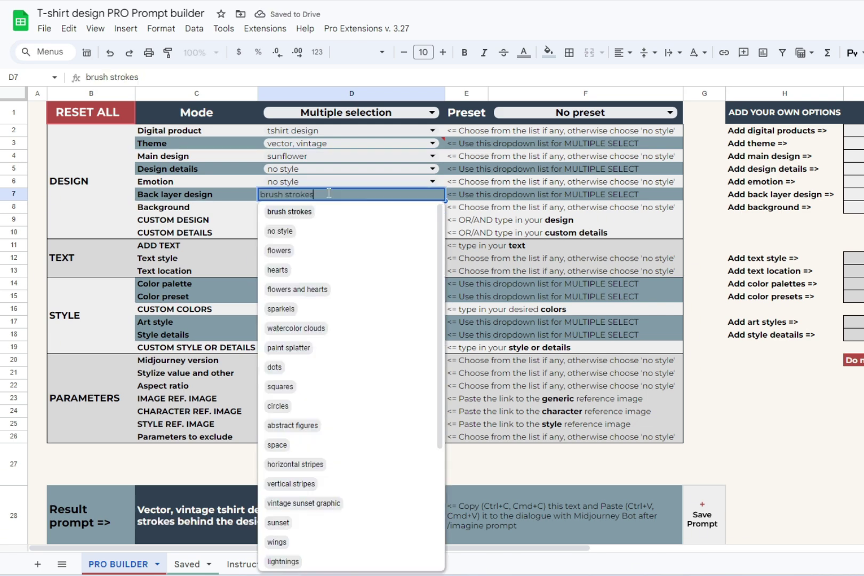
{"action": "left_click", "coordinate": [384, 467]}
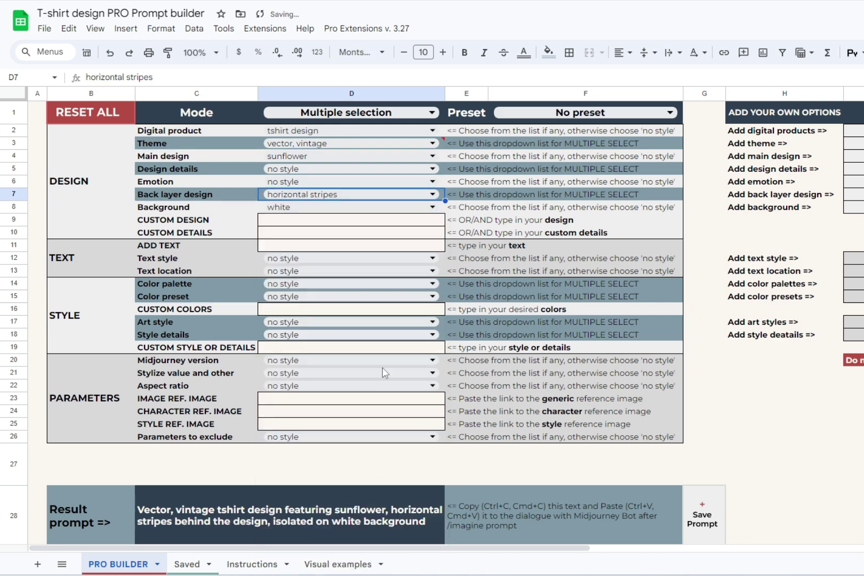
- Add style details solid colors and soft-edged, and exclude stem and leaves
{"action": "left_click", "coordinate": [368, 334]}
{"action": "left_click", "coordinate": [352, 412]}
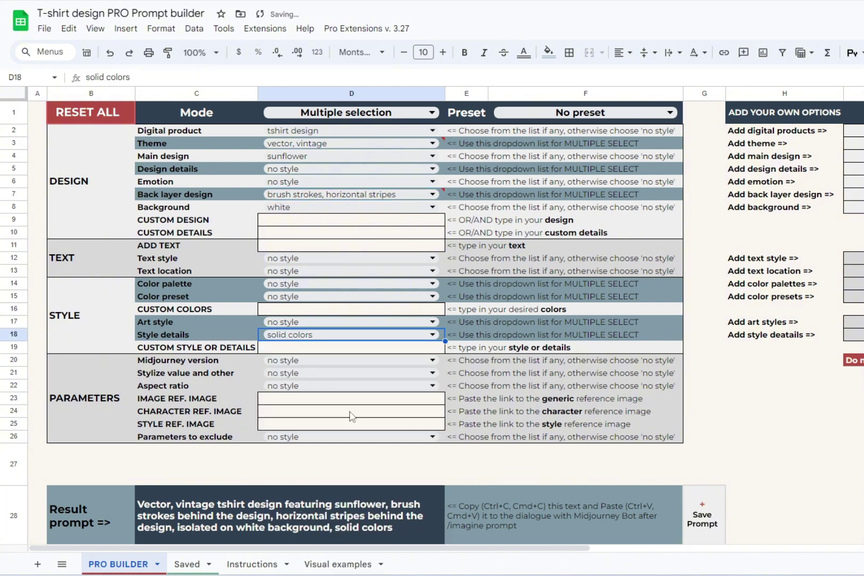
{"action": "double_click", "coordinate": [324, 335]}
{"action": "left_click", "coordinate": [349, 468]}
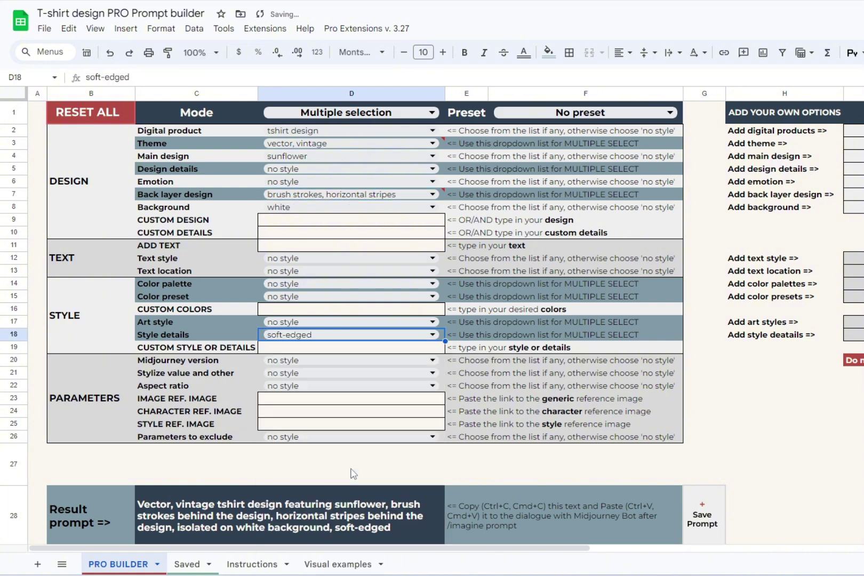
{"action": "double_click", "coordinate": [352, 437]}
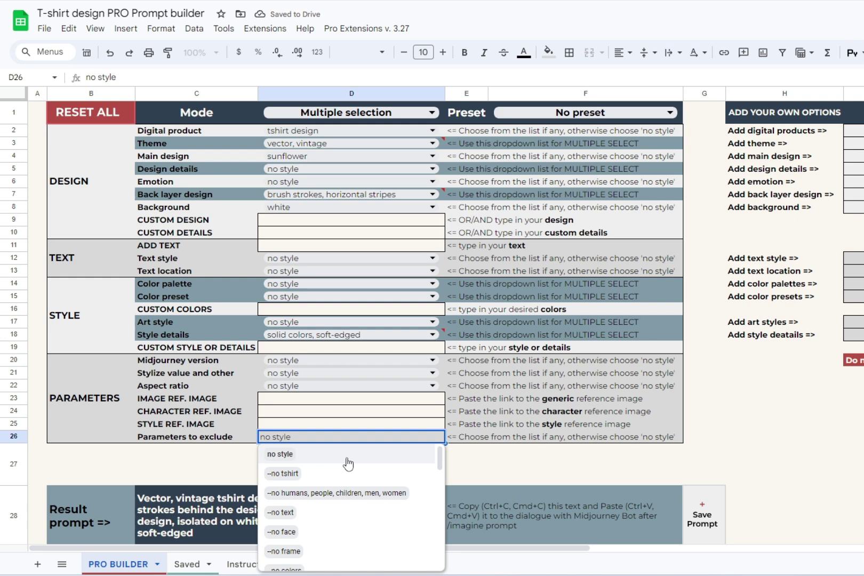
{"action": "scroll", "coordinate": [349, 481], "scroll_direction": "down", "scroll_amount": 5}
{"action": "left_click", "coordinate": [360, 524]}
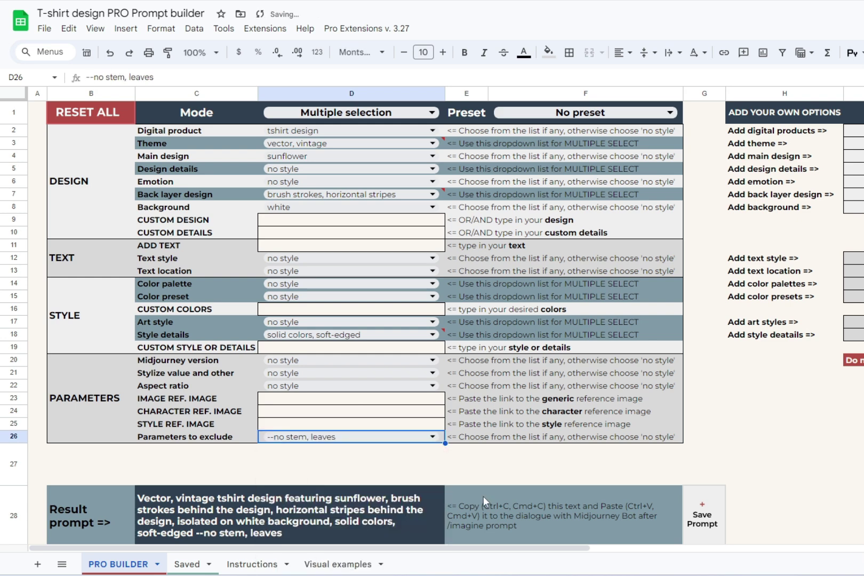